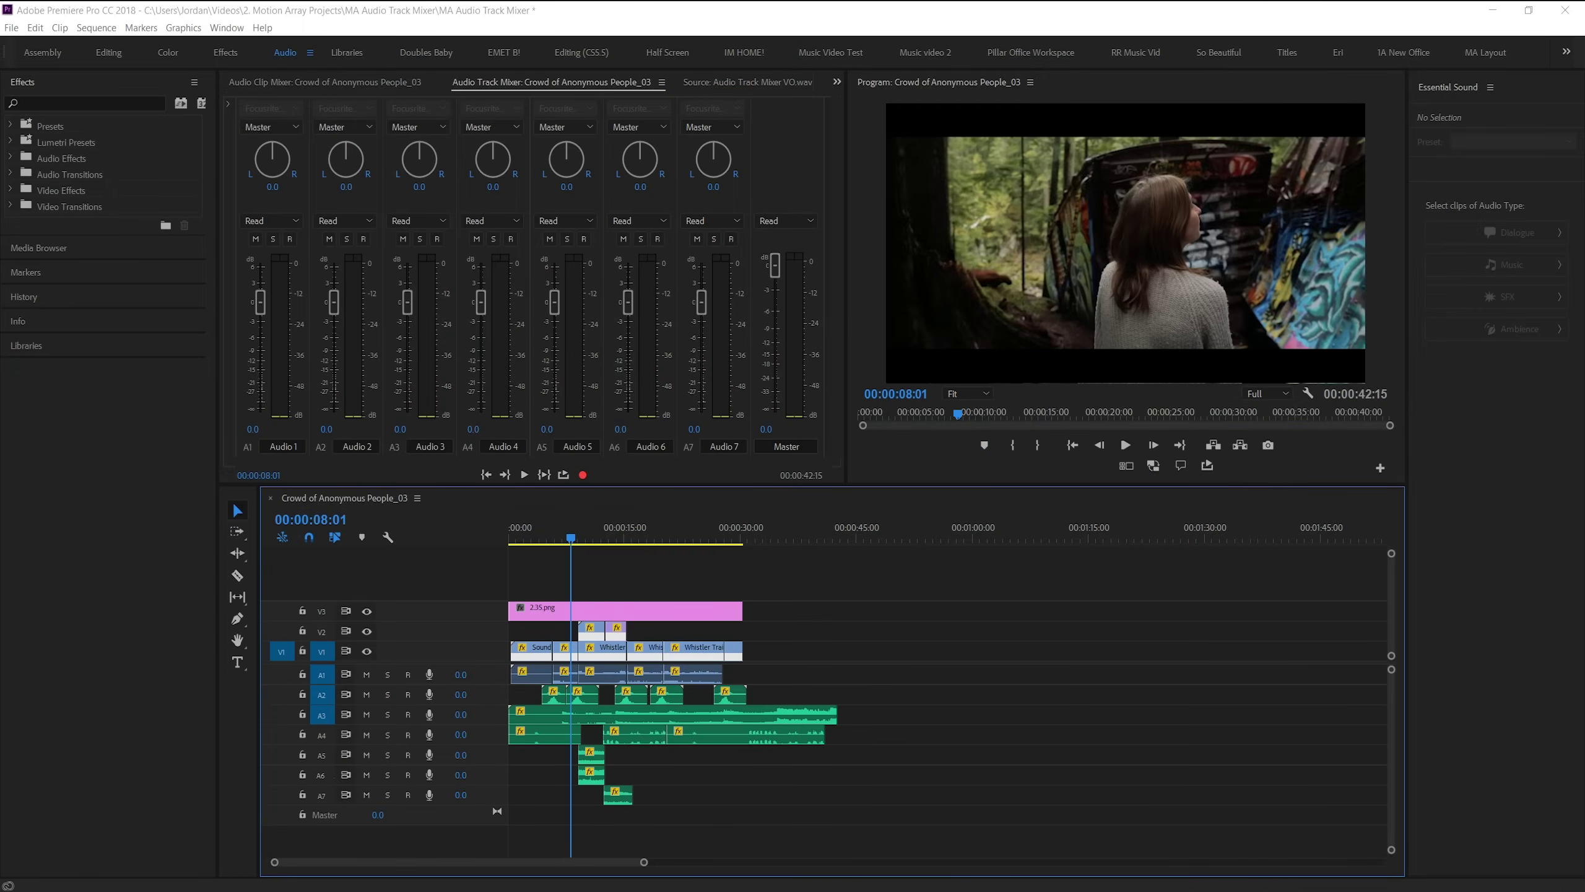
- Select a group of audio clips in the timeline, then clear the selection
{"action": "left_click", "coordinate": [668, 7]}
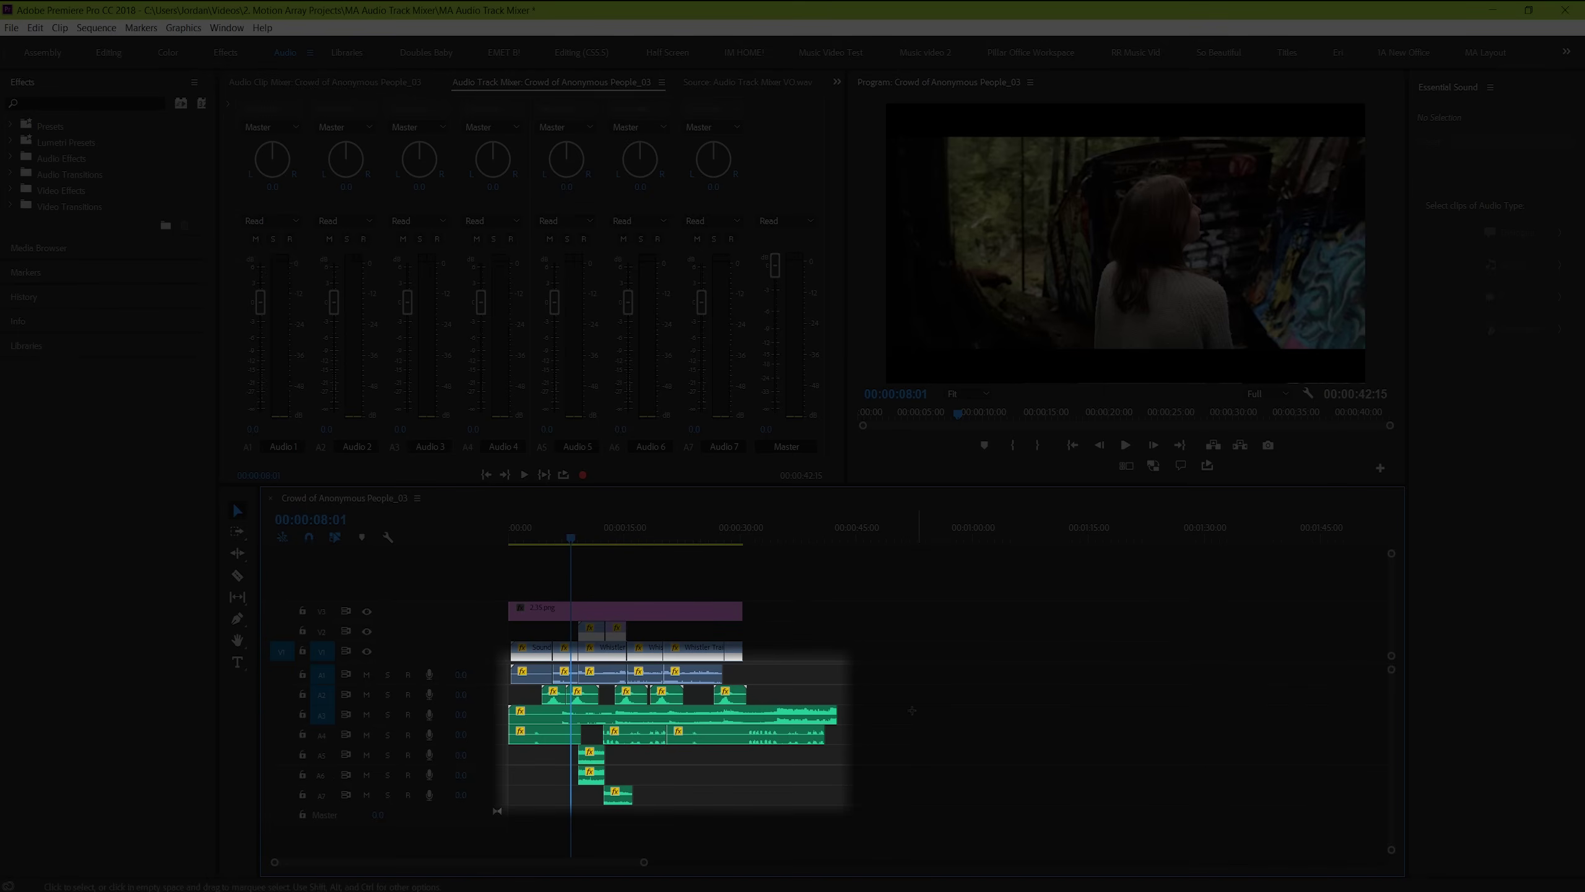
{"action": "left_click_drag", "start_coordinate": [911, 711], "coordinate": [513, 752]}
{"action": "mouse_move", "coordinate": [731, 694]}
{"action": "left_mouse_down"}
{"action": "mouse_move", "coordinate": [688, 697]}
{"action": "mouse_move", "coordinate": [719, 696]}
{"action": "left_mouse_up"}
{"action": "left_click", "coordinate": [762, 789]}
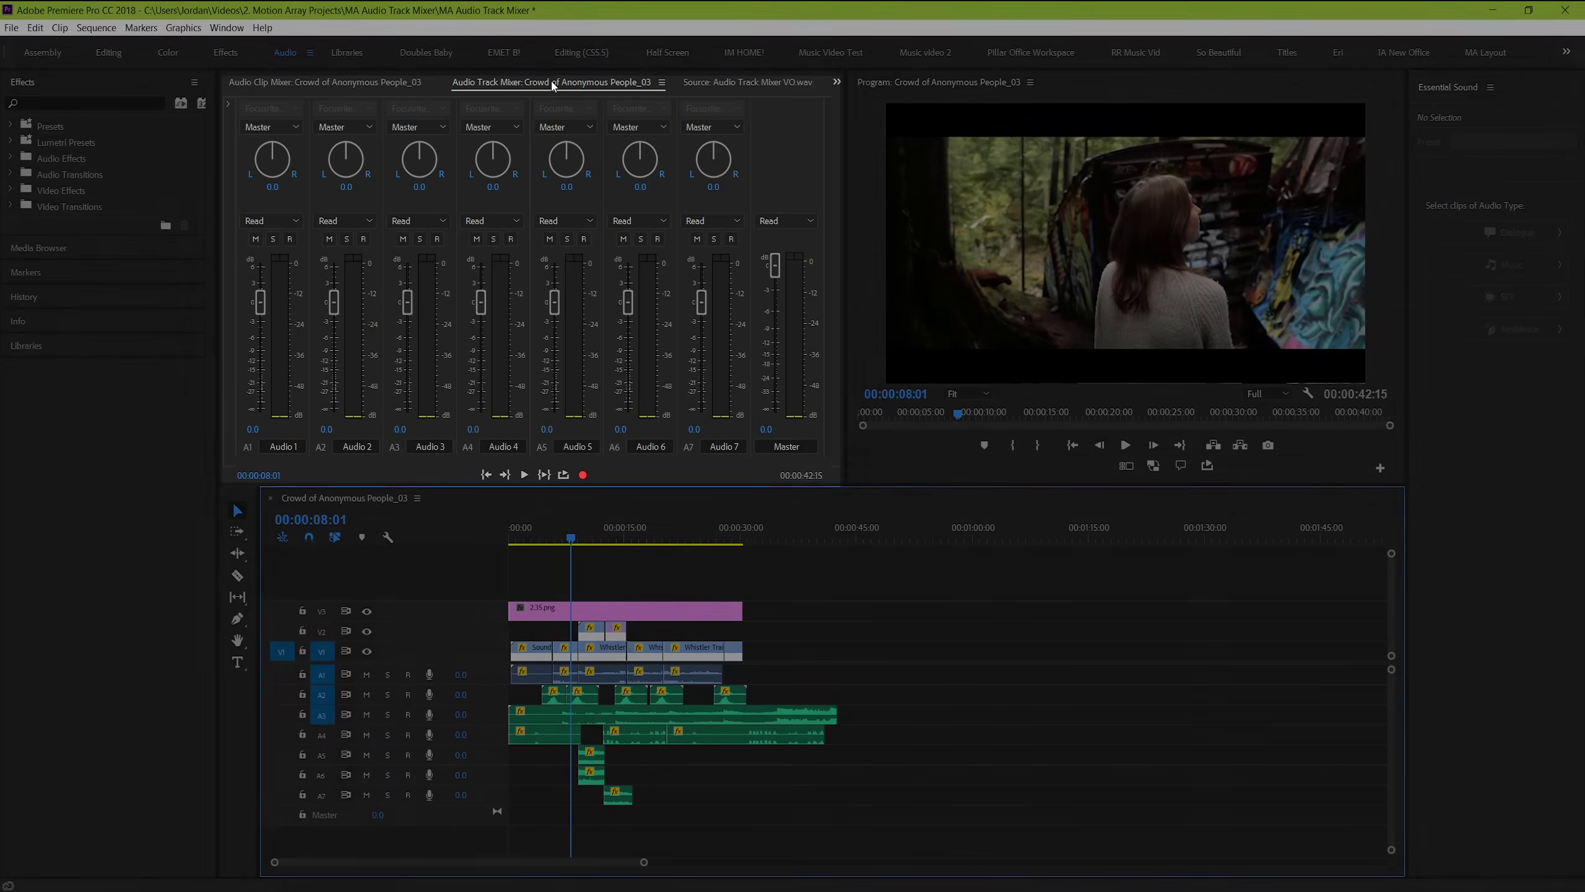
- Switch between the clip-level and track-level mixers, ending on the Audio Track Mixer
{"action": "left_click", "coordinate": [553, 84]}
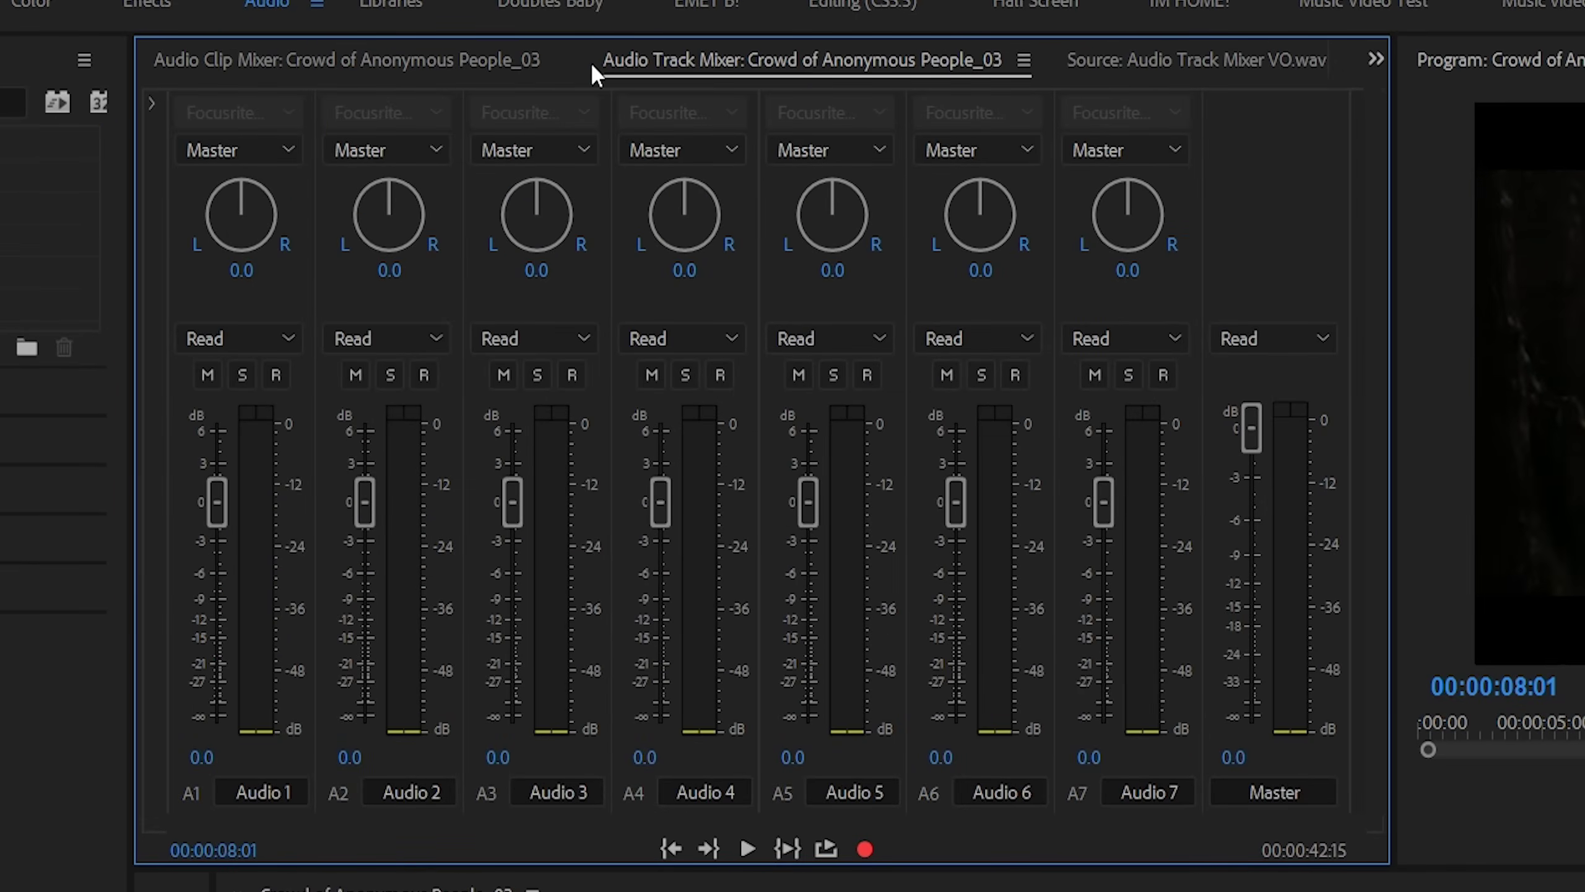
{"action": "left_click", "coordinate": [479, 52]}
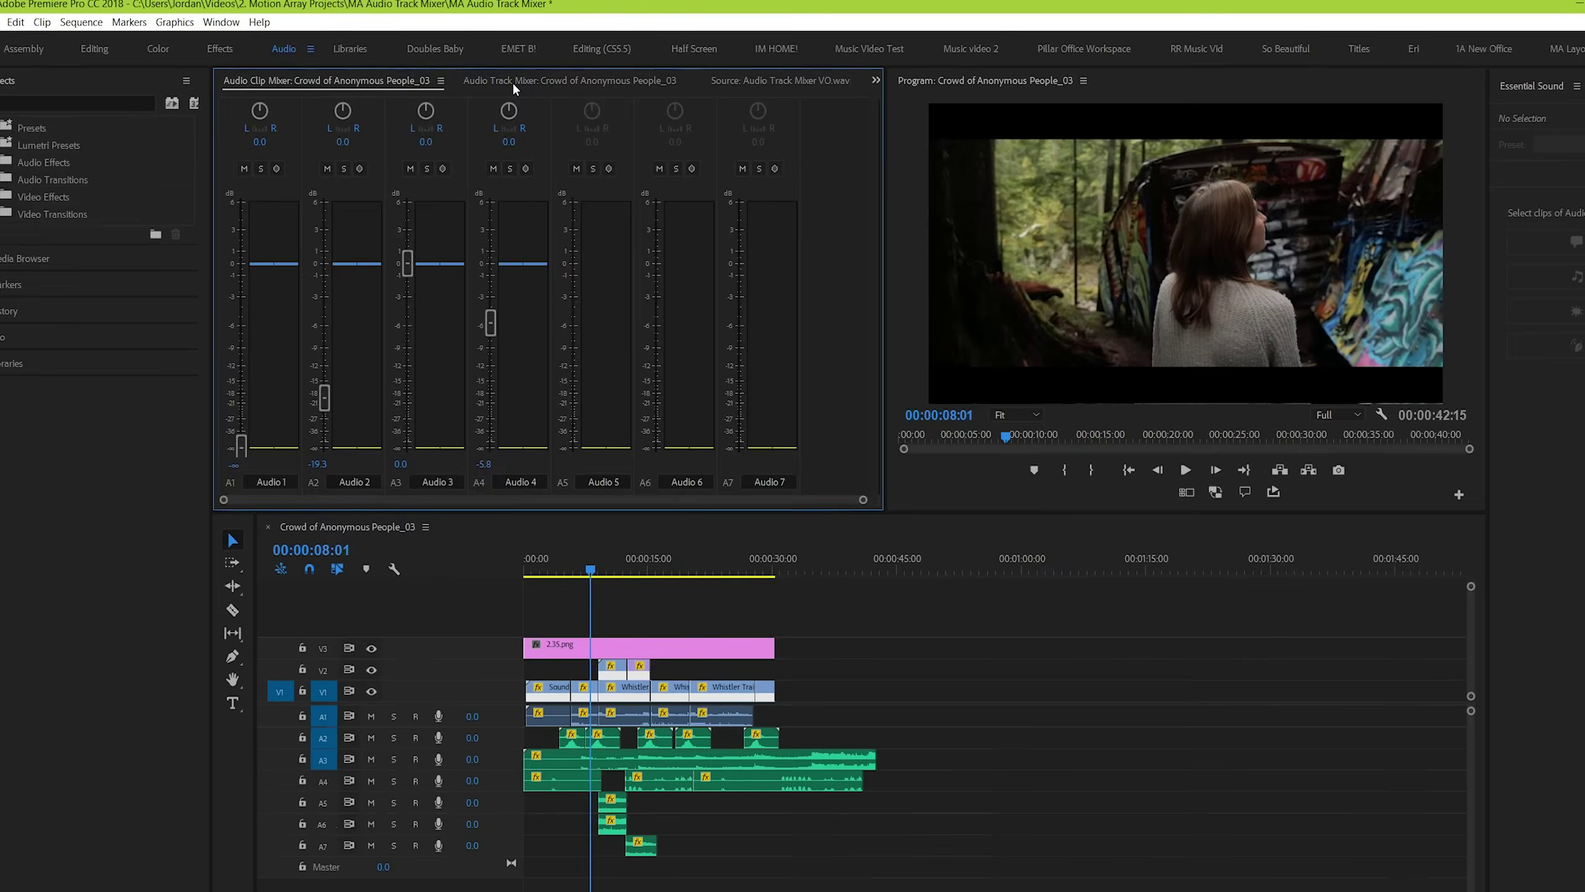
{"action": "left_click", "coordinate": [513, 82]}
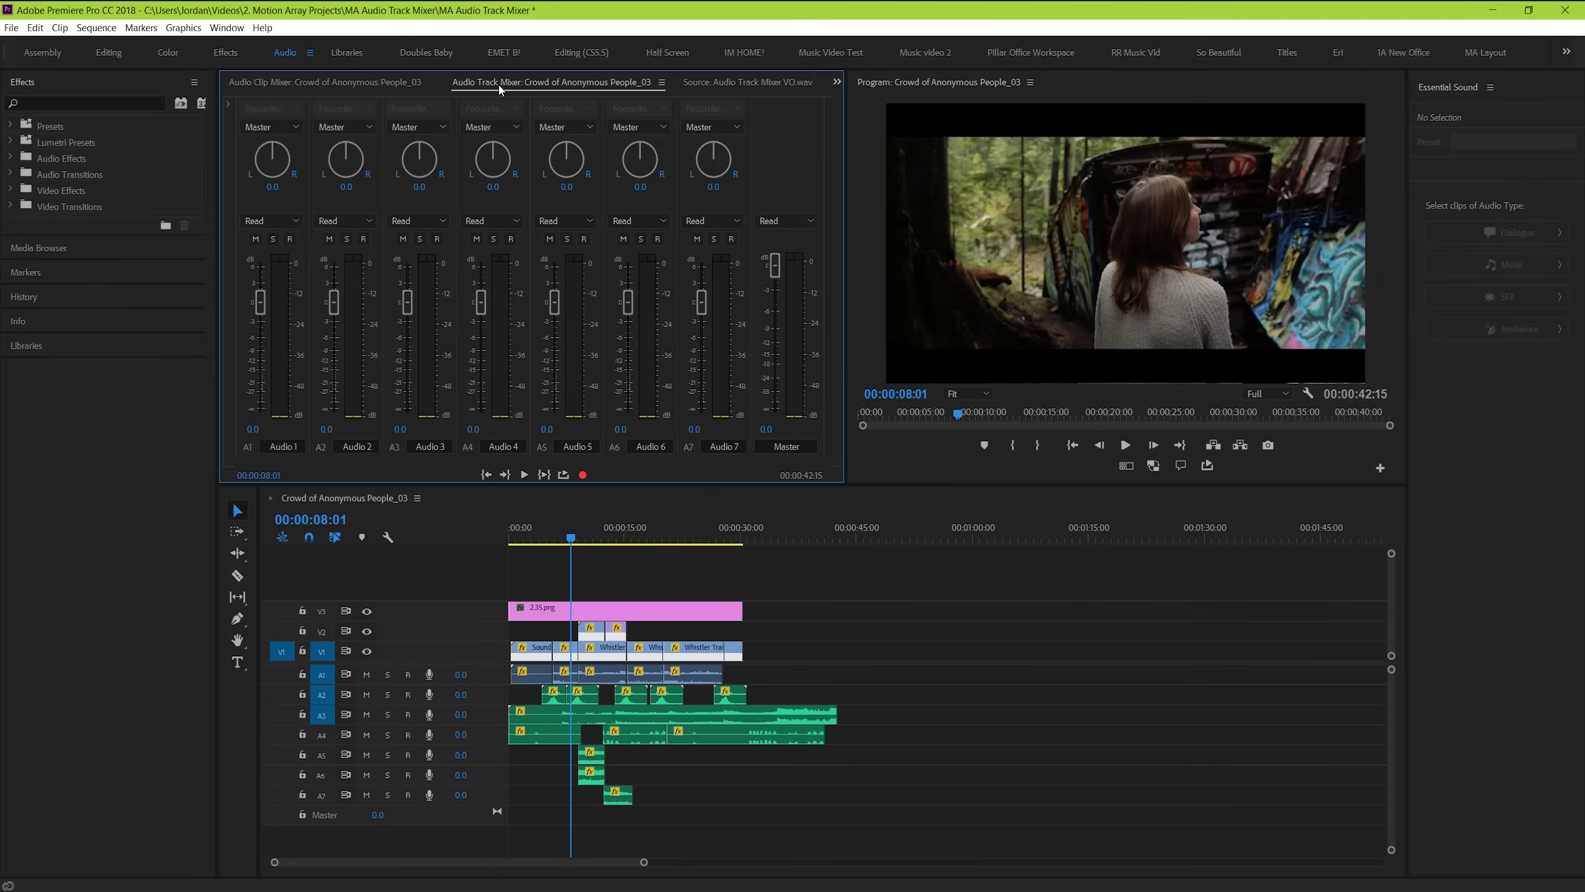
{"action": "left_click", "coordinate": [401, 86]}
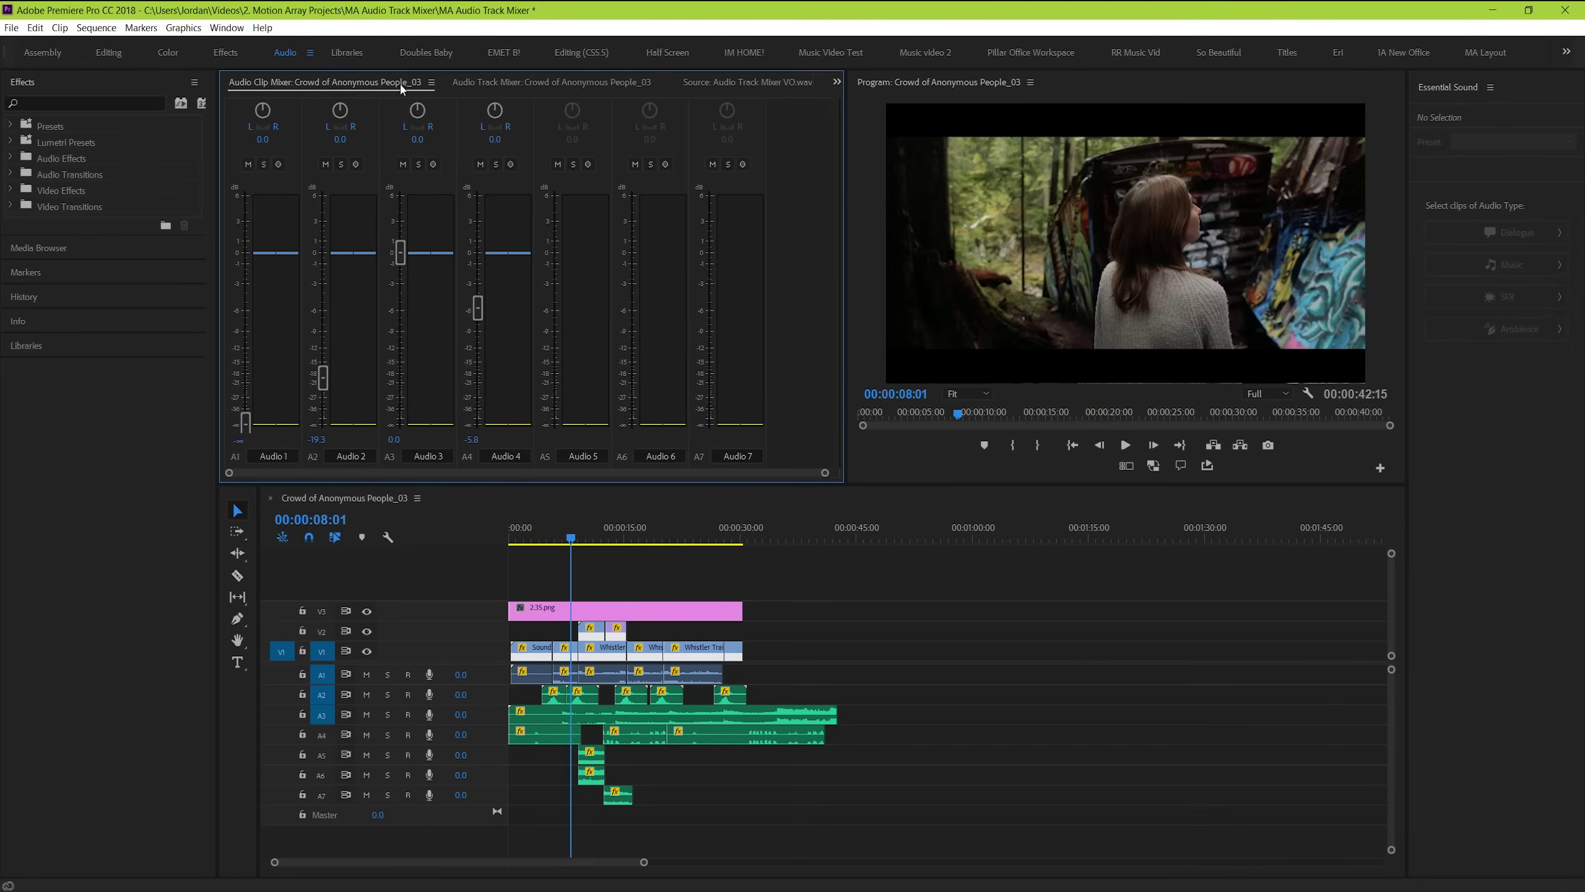
{"action": "left_click", "coordinate": [466, 85]}
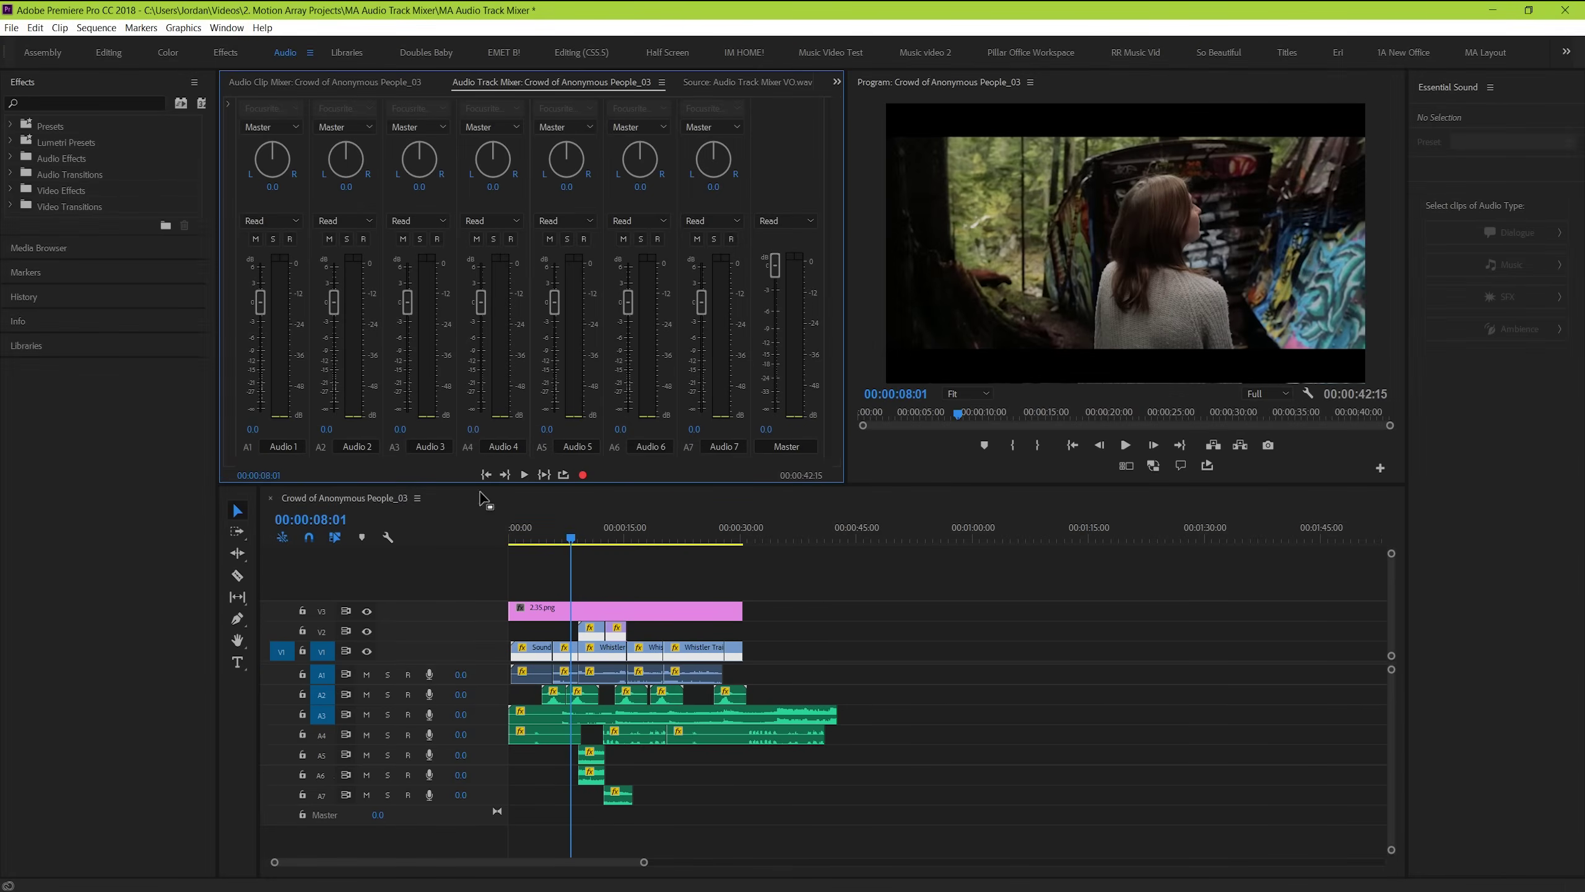
- Add several new audio tracks through the Add Tracks dialog
{"action": "right_click", "coordinate": [431, 803]}
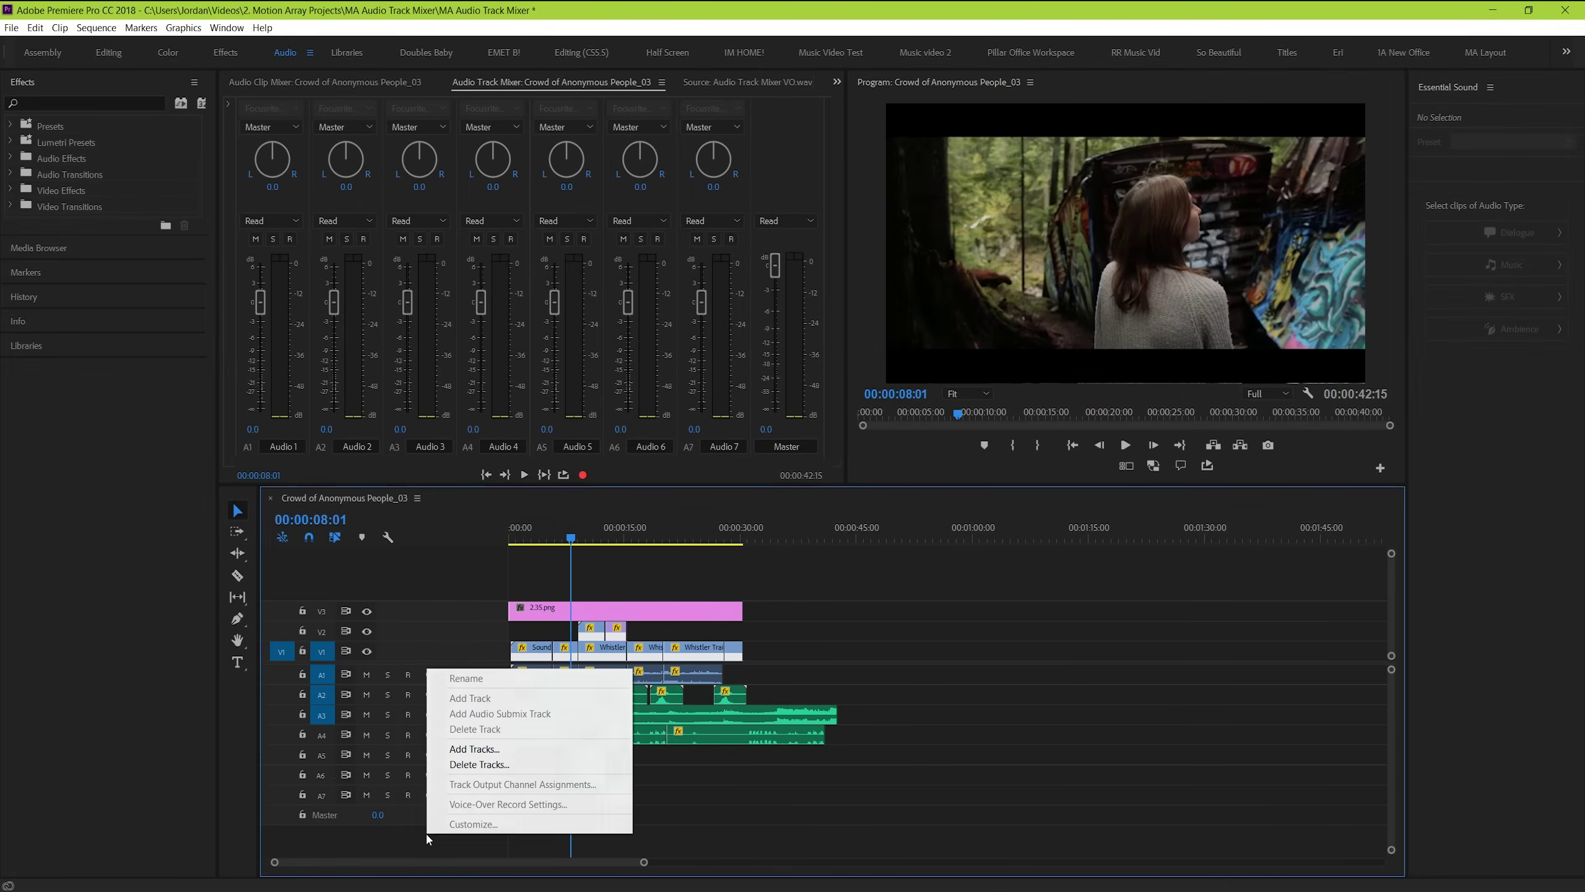
{"action": "left_click", "coordinate": [477, 748]}
{"action": "left_click_drag", "start_coordinate": [708, 423], "coordinate": [753, 425]}
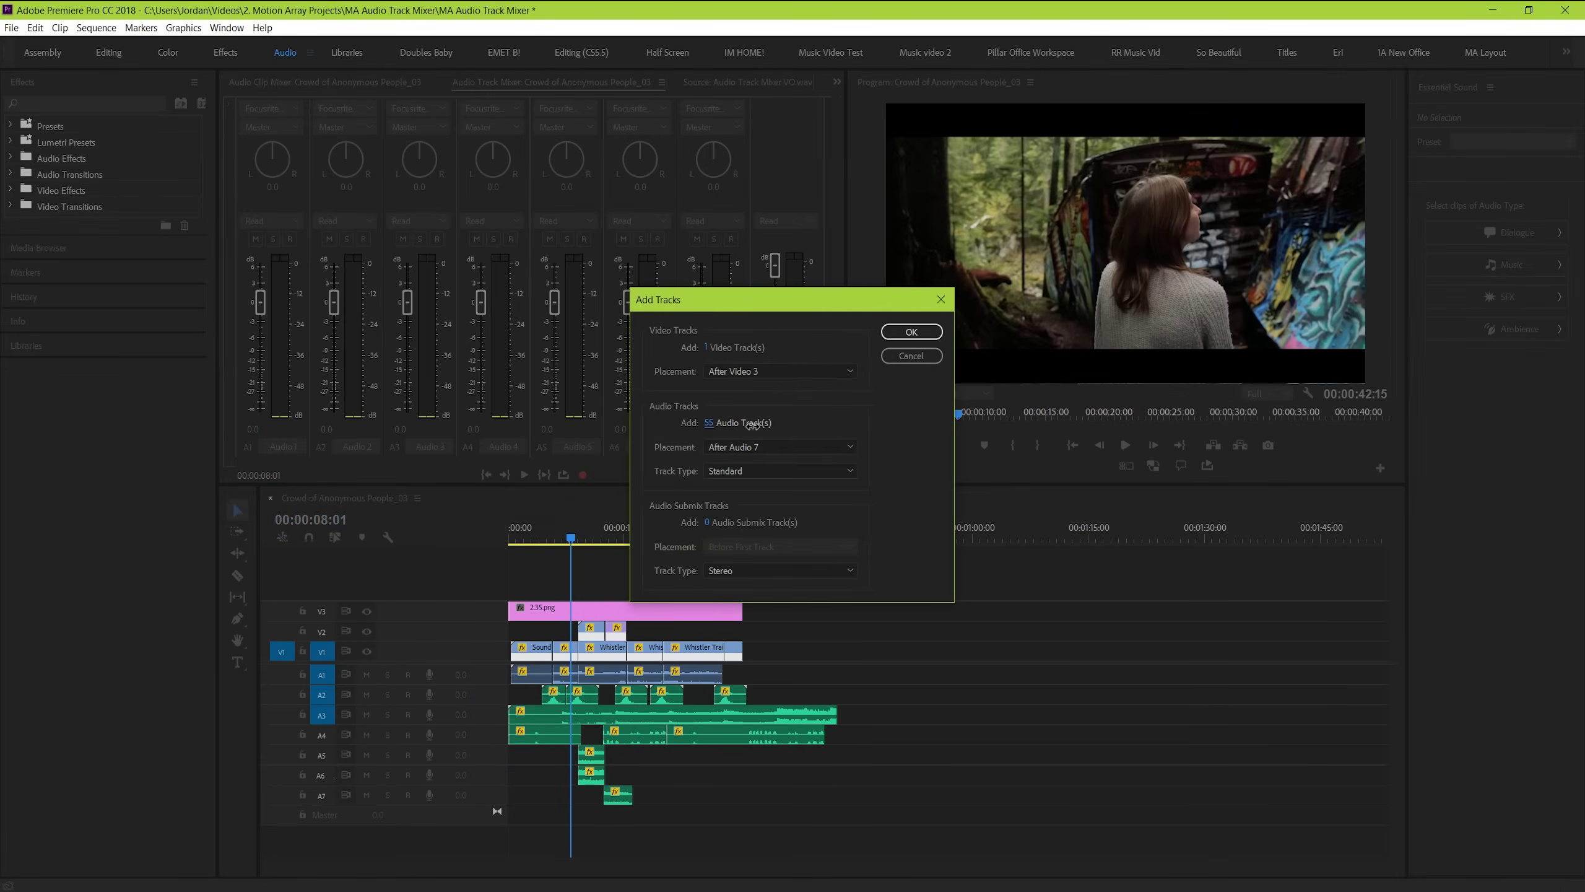
{"action": "left_click", "coordinate": [903, 335]}
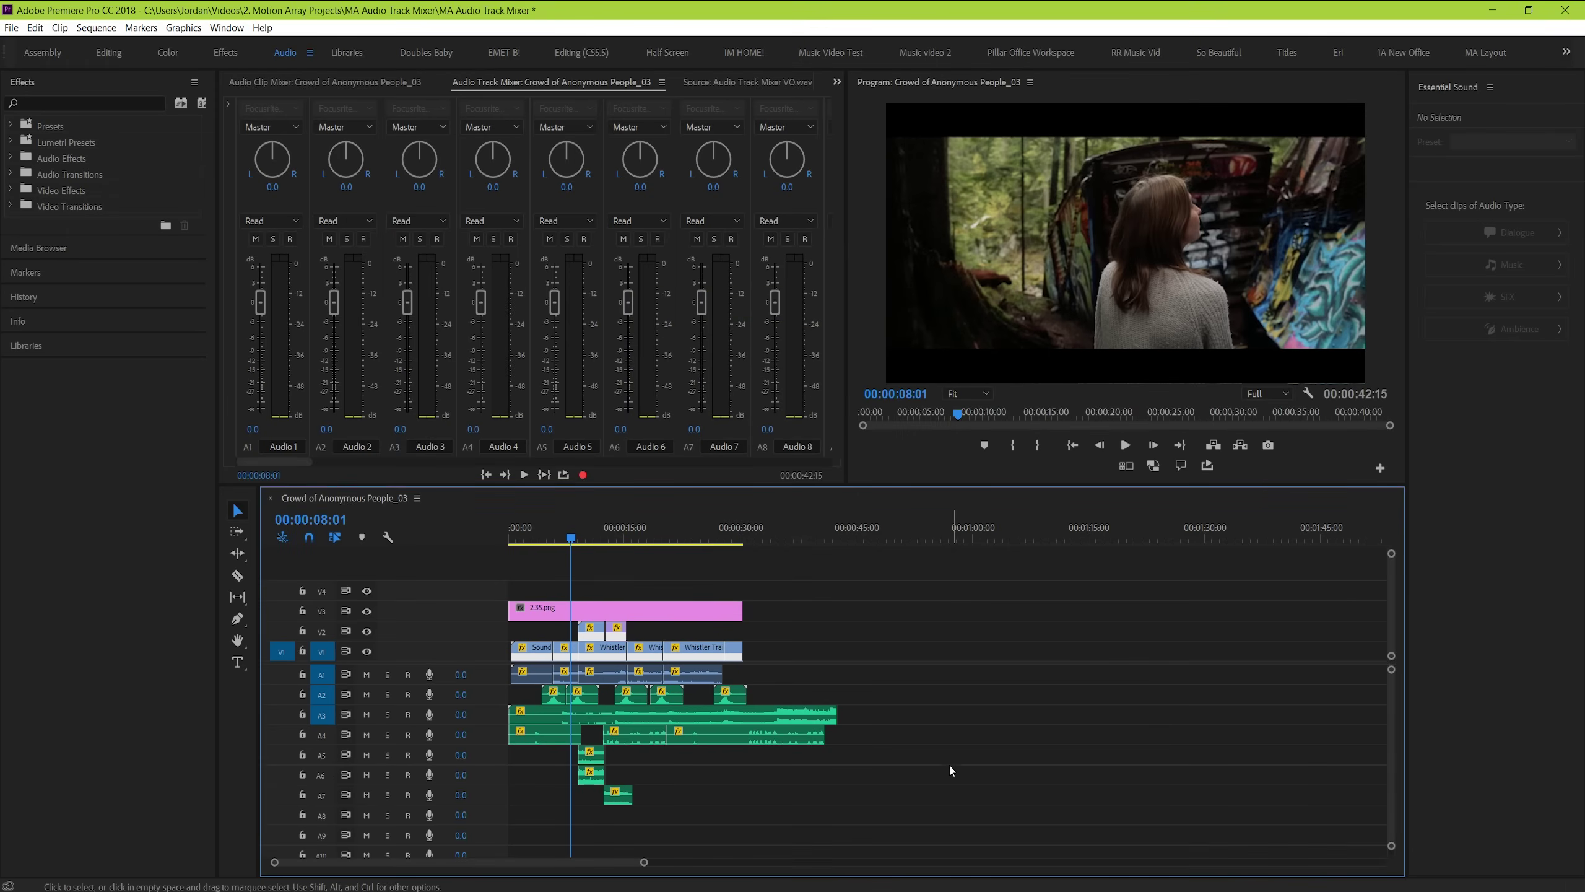
{"action": "scroll", "coordinate": [942, 752], "scroll_direction": "down", "scroll_amount": 2}
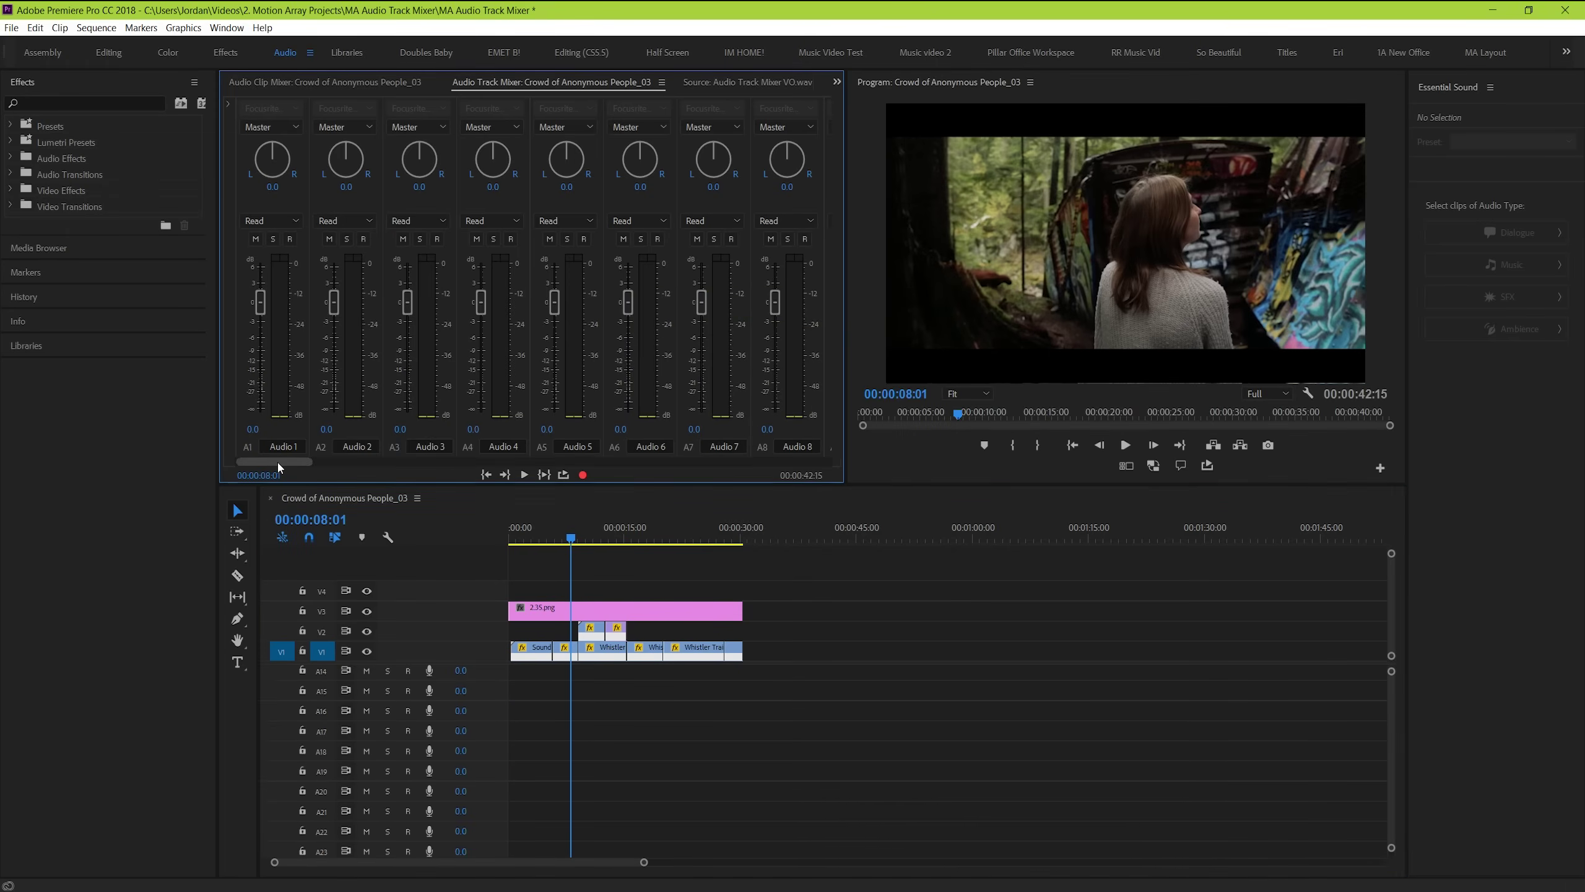
{"action": "left_click_drag", "start_coordinate": [278, 462], "coordinate": [722, 448]}
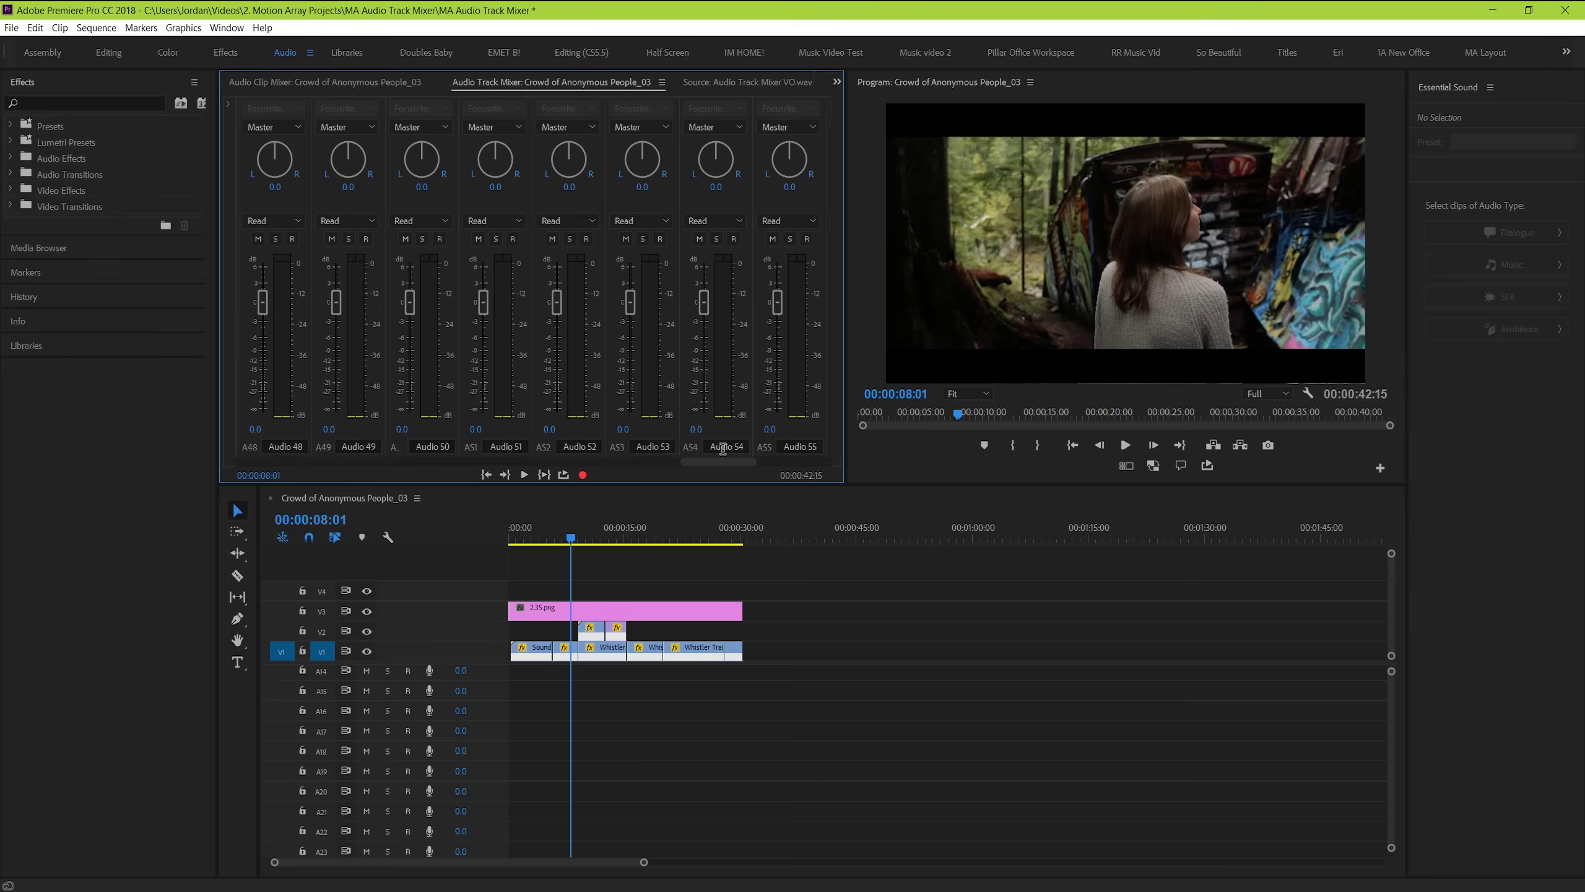
{"action": "scroll", "coordinate": [789, 750], "scroll_direction": "up", "scroll_amount": 4}
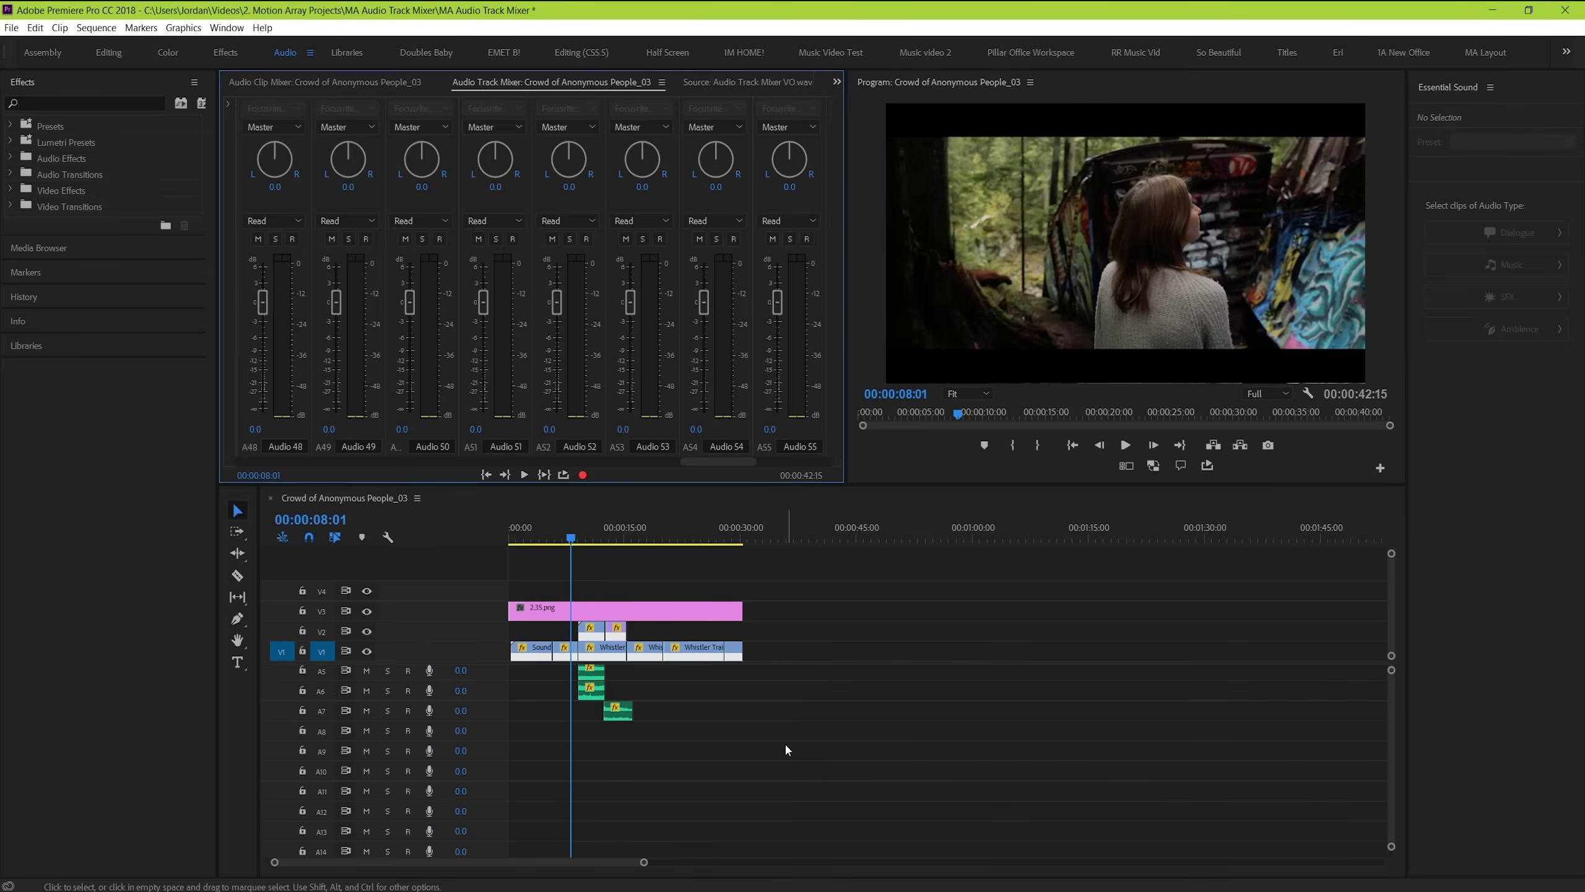
{"action": "scroll", "coordinate": [731, 695], "scroll_direction": "up", "scroll_amount": 2}
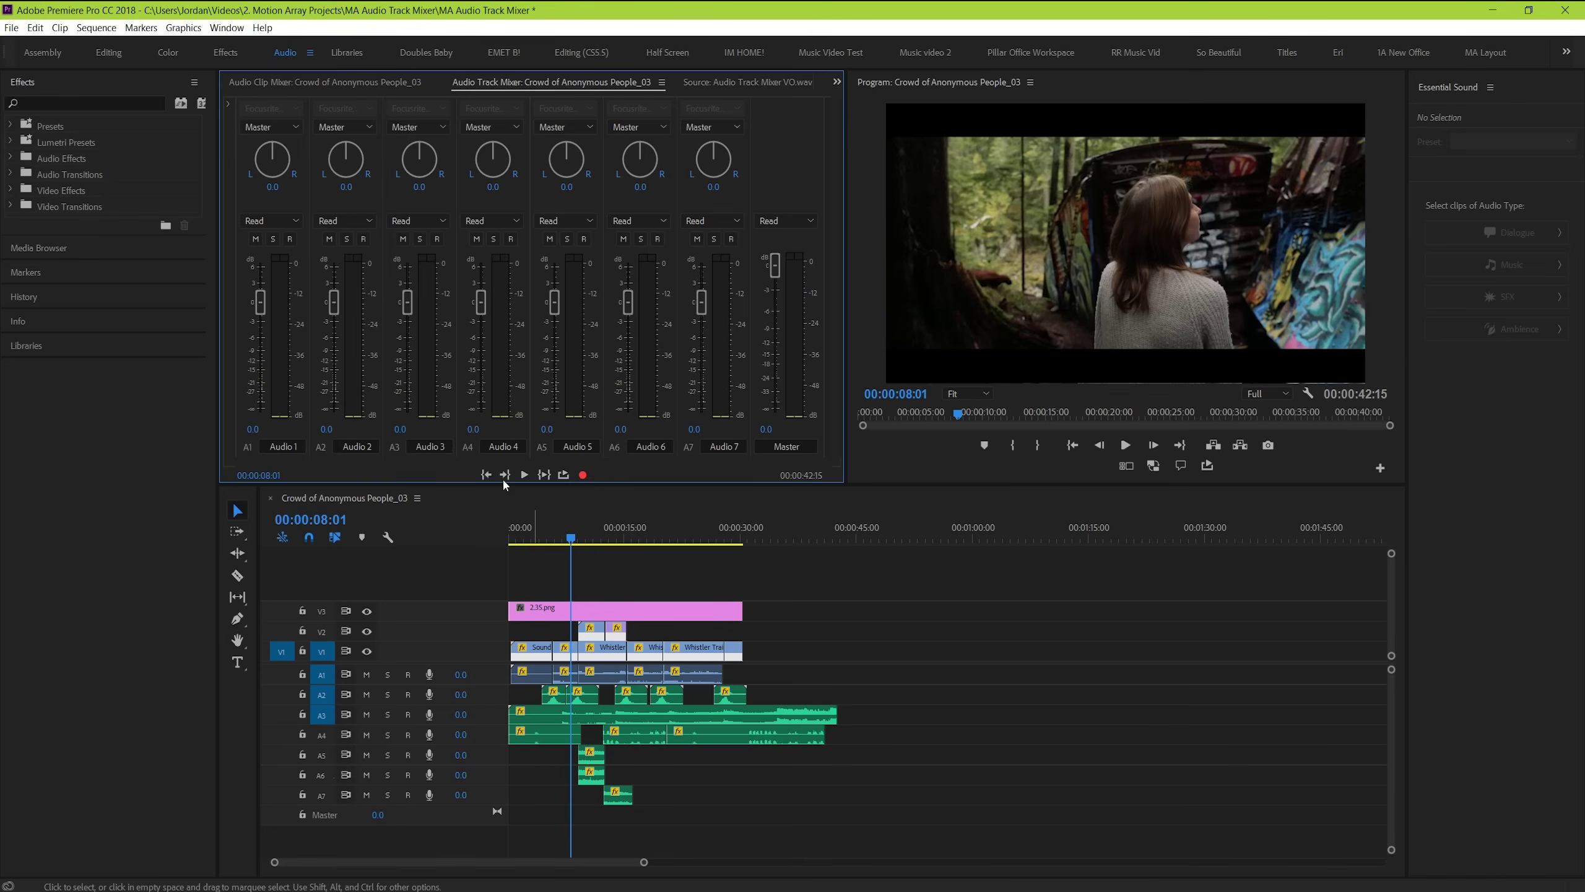
- Name track A3 'Music', enlarge its track height and zoom the timeline in
{"action": "left_click", "coordinate": [435, 447]}
{"action": "type", "text": "Music"}
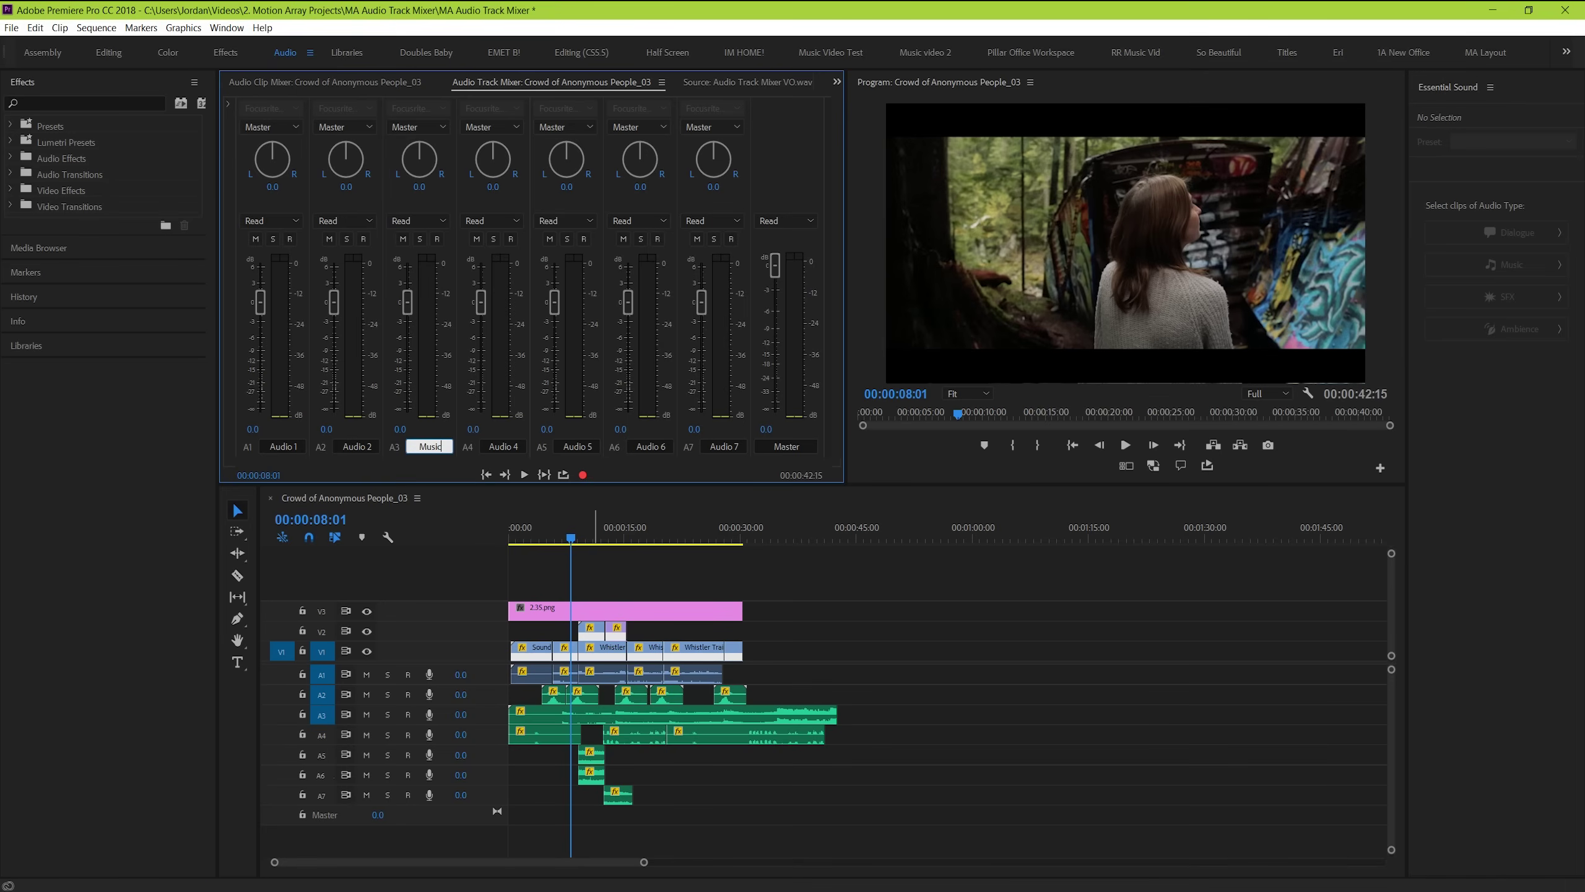
{"action": "key", "text": "Return"}
{"action": "left_click", "coordinate": [658, 718]}
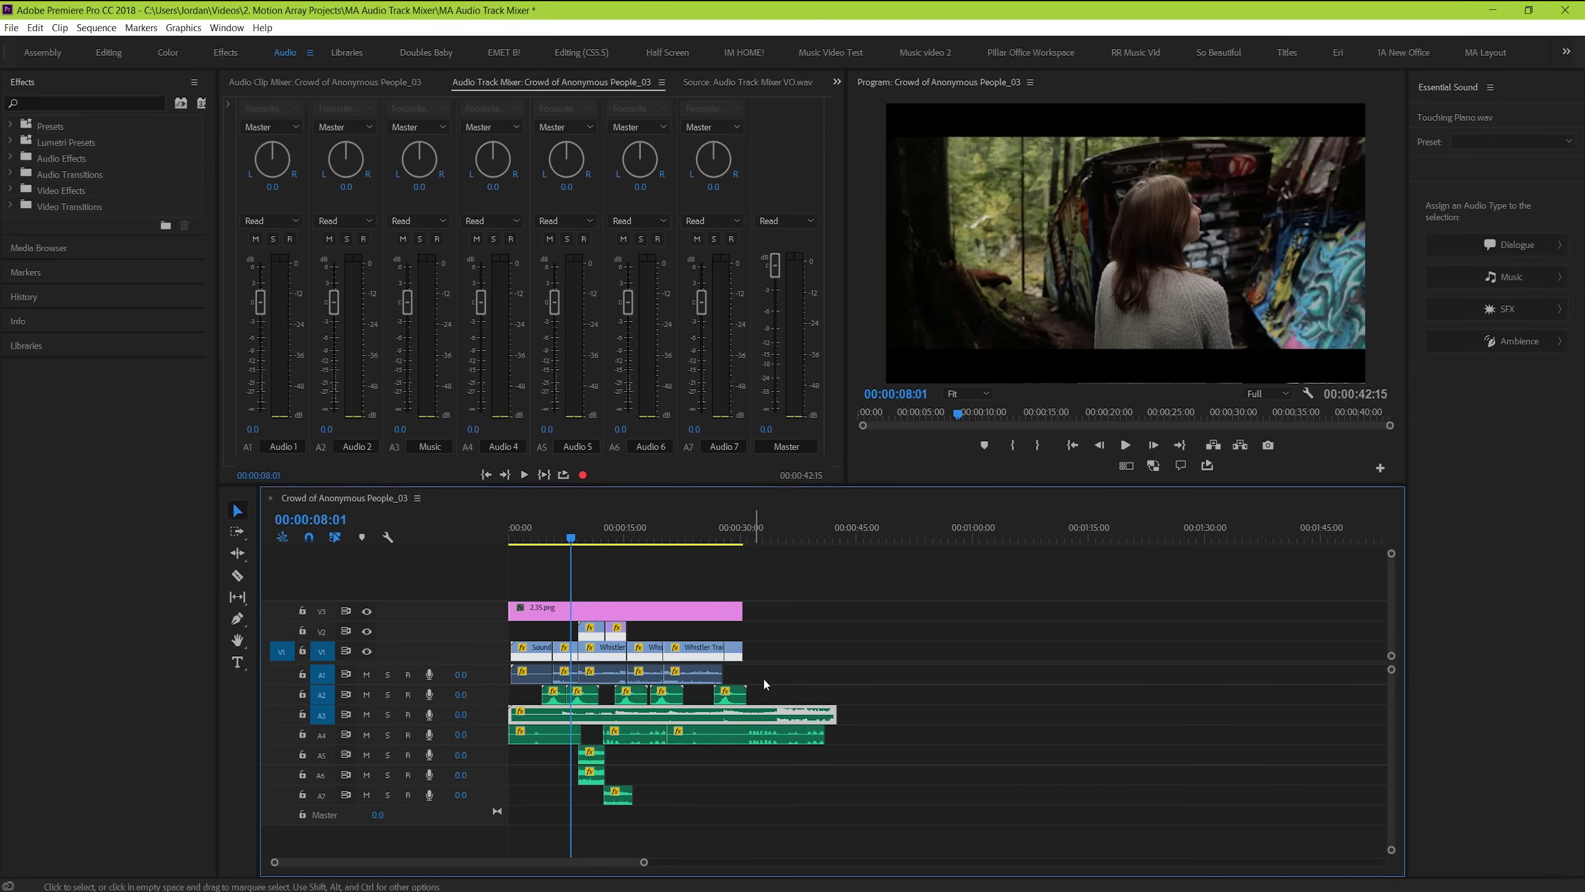
{"action": "left_click", "coordinate": [845, 692]}
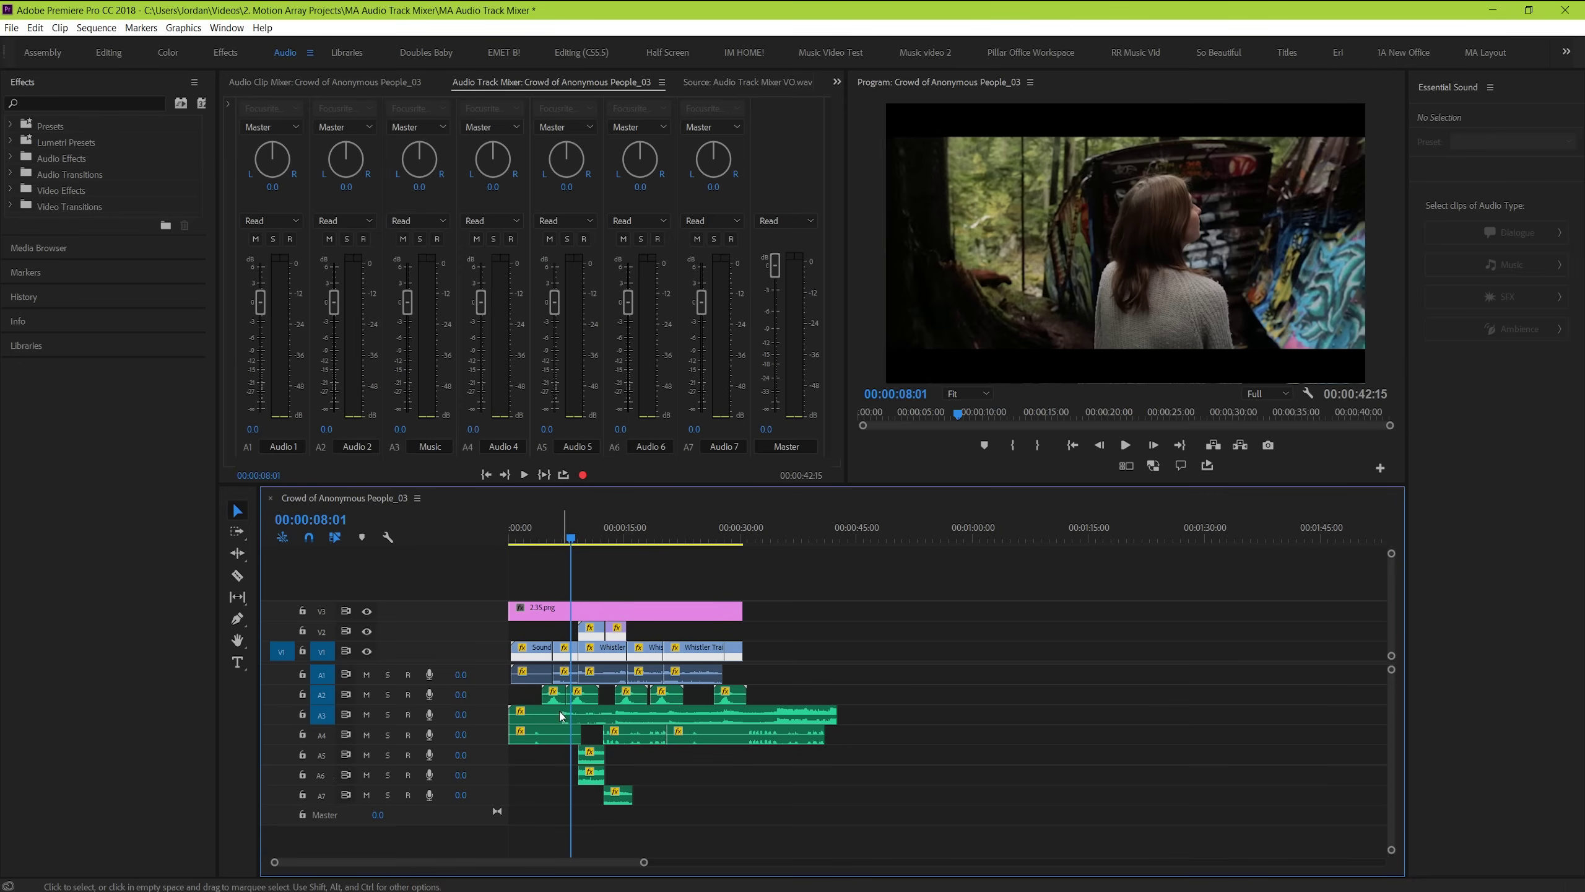
{"action": "double_click", "coordinate": [484, 718]}
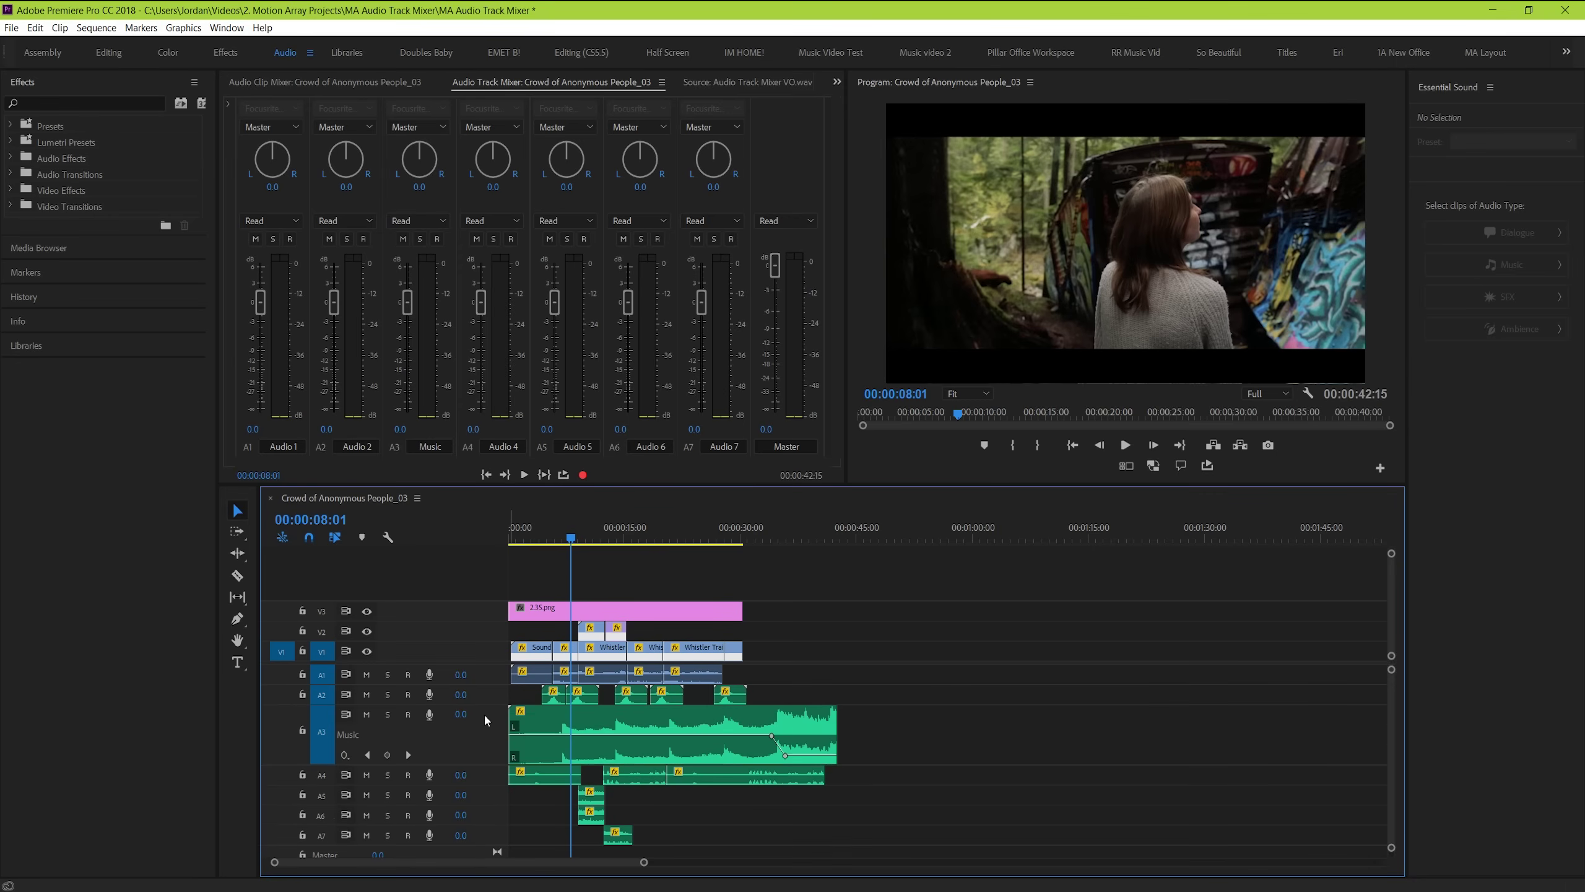
{"action": "key", "text": "equal"}
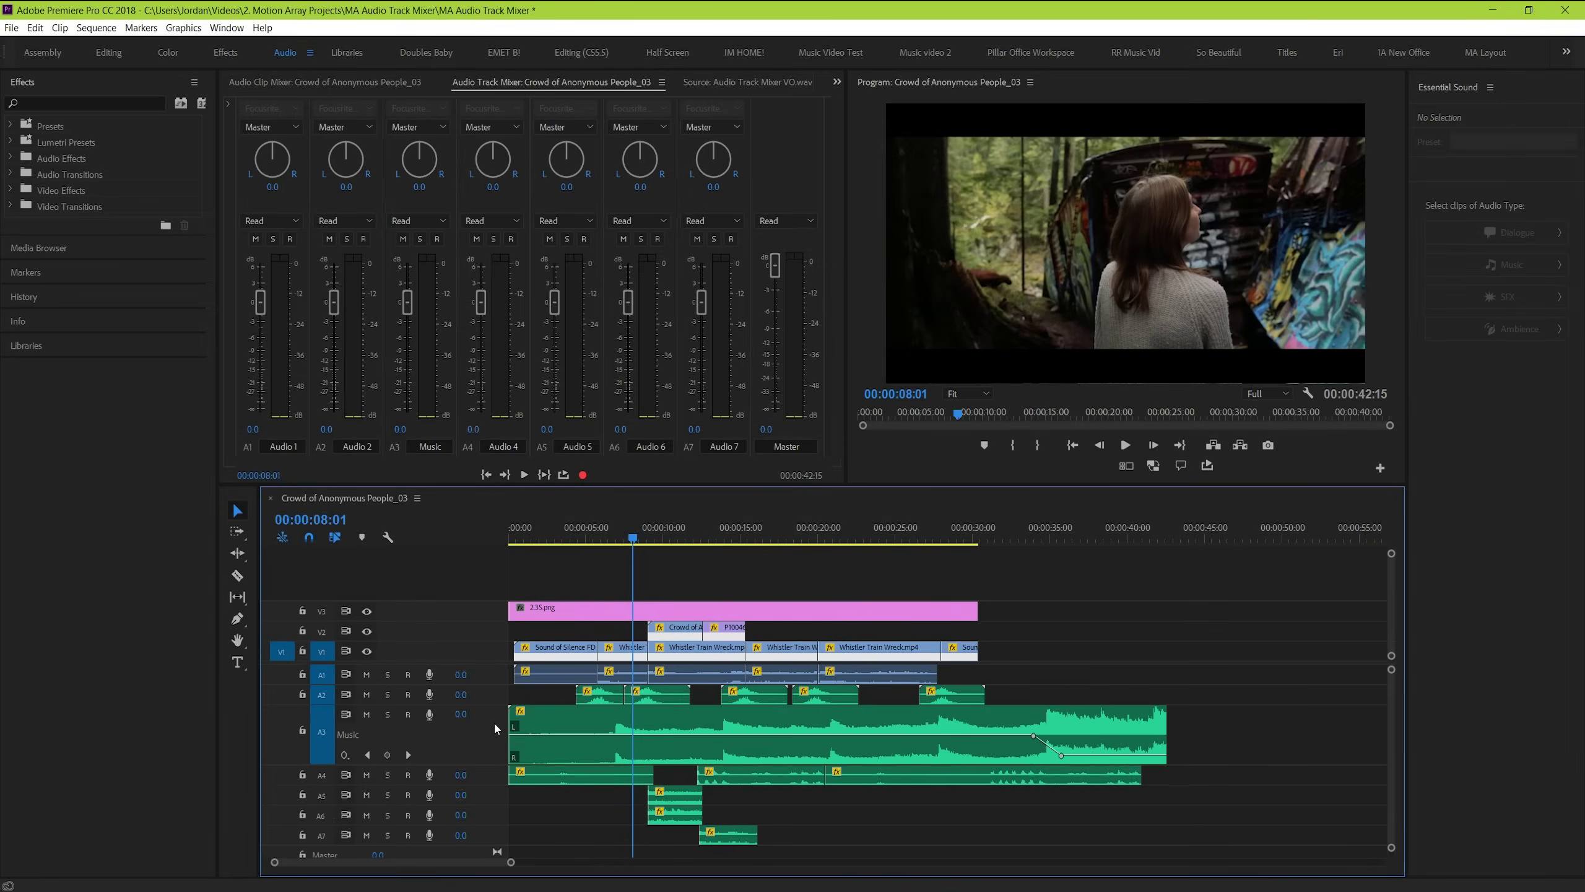
- Name the other tracks Scratch, Transitions, and SFX 1 through SFX 4
{"action": "left_click", "coordinate": [283, 446]}
{"action": "type", "text": "Scratch"}
{"action": "key", "text": "Tab"}
{"action": "type", "text": "Whoosh SFX"}
{"action": "key", "text": "Return"}
{"action": "left_click", "coordinate": [502, 446]}
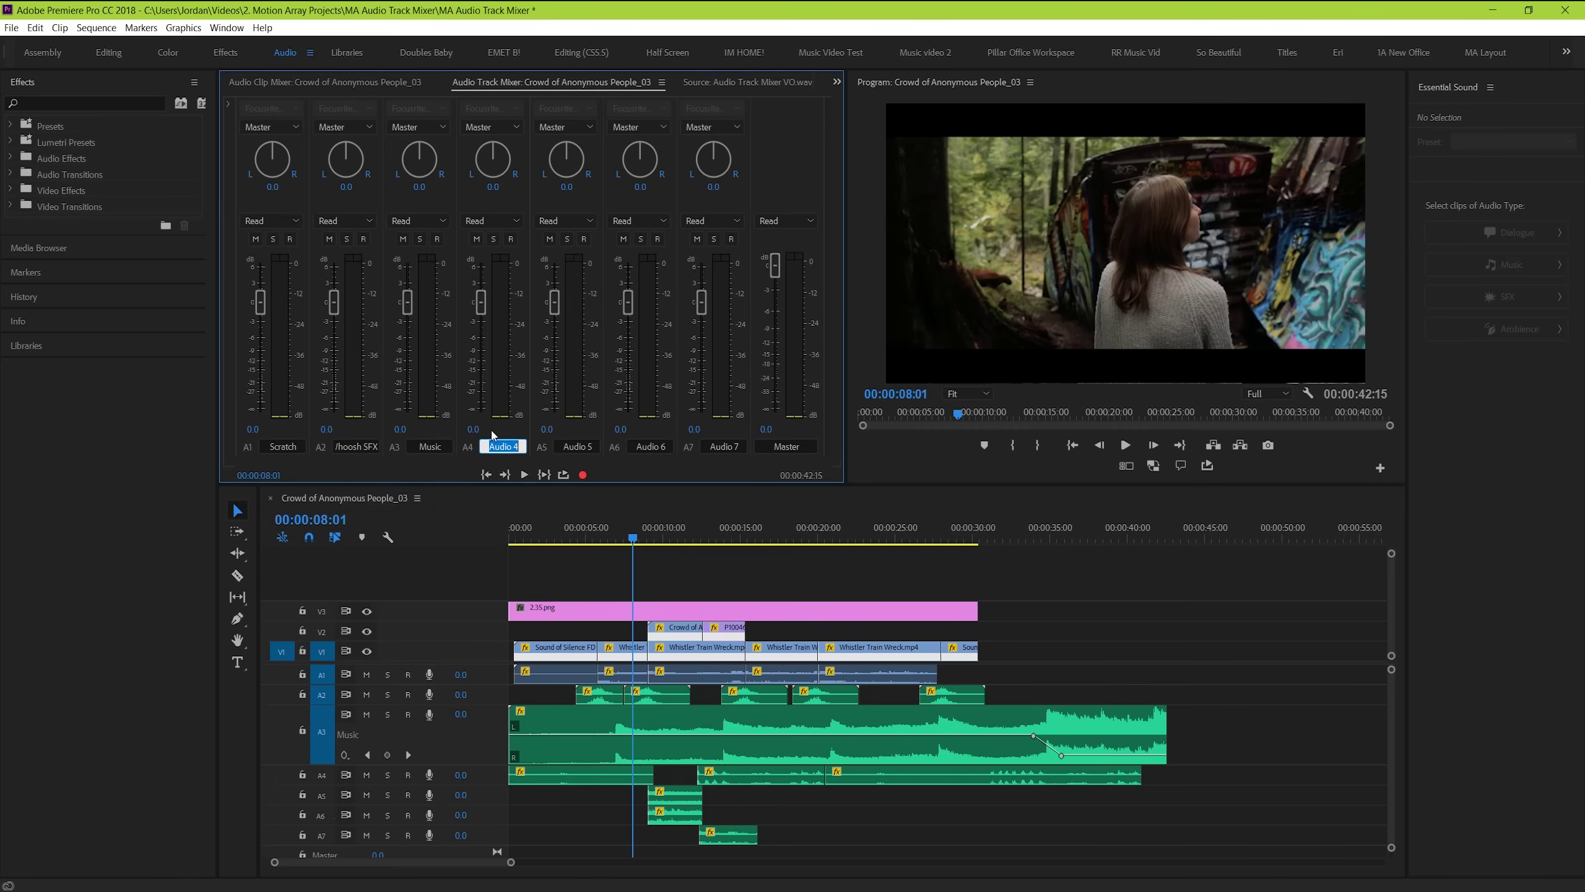
{"action": "type", "text": "SFX 1"}
{"action": "left_click", "coordinate": [356, 447]}
{"action": "type", "text": "Transitions"}
{"action": "left_click", "coordinate": [579, 446]}
{"action": "type", "text": "SFX 2"}
{"action": "left_click", "coordinate": [651, 446]}
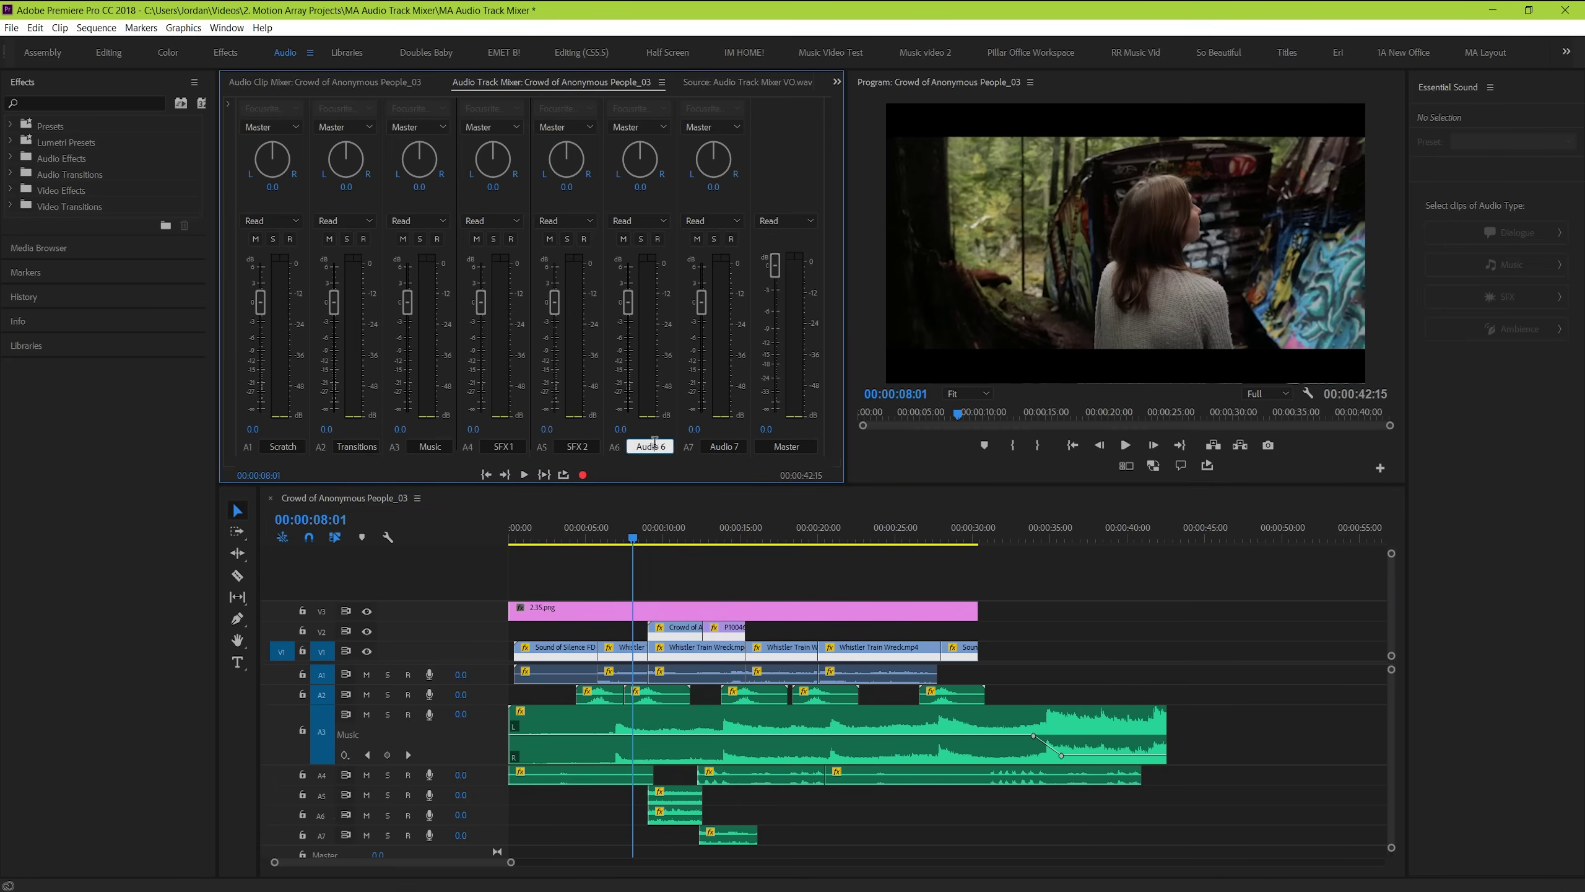
{"action": "type", "text": "SFX 3"}
{"action": "left_click", "coordinate": [726, 446]}
- Play the sequence from near its start, then stop playback
{"action": "left_click_drag", "start_coordinate": [605, 533], "coordinate": [583, 533]}
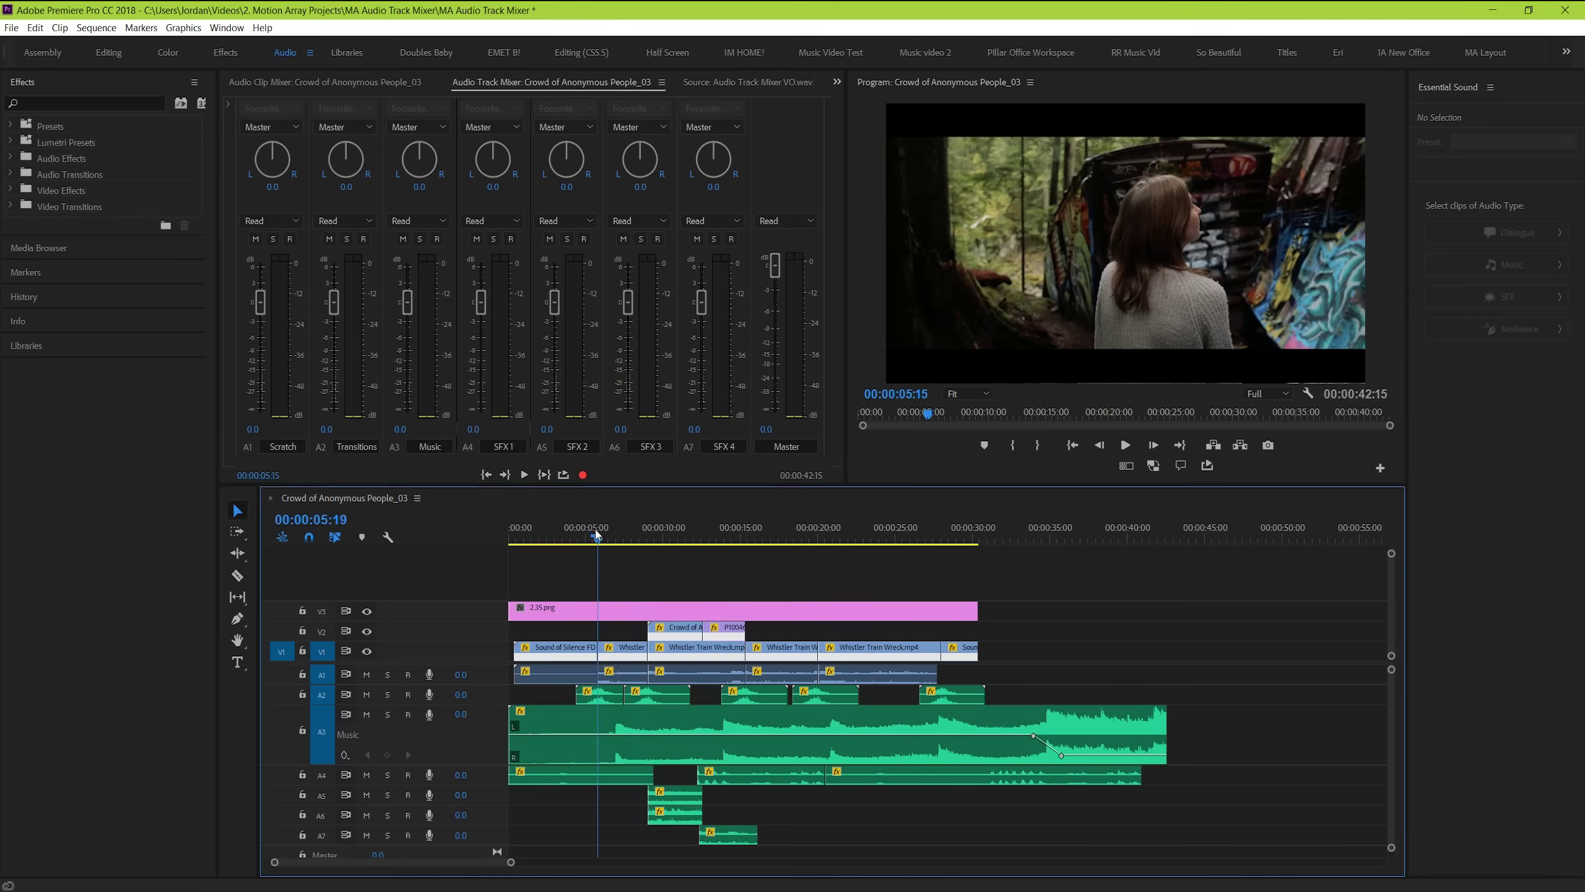
{"action": "key", "text": "space"}
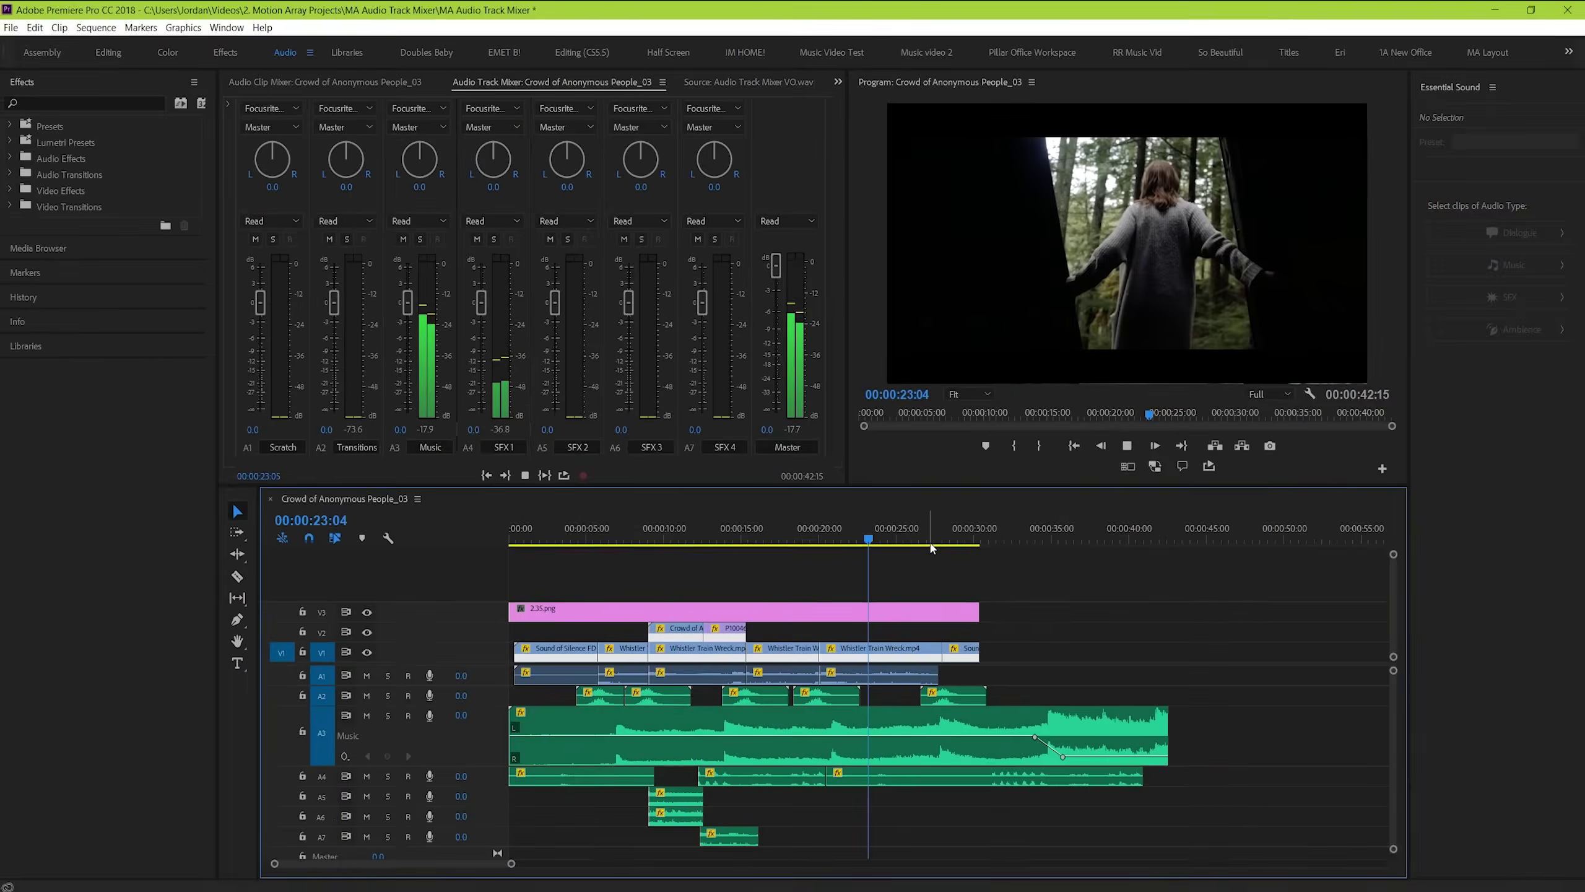
{"action": "key", "text": "space"}
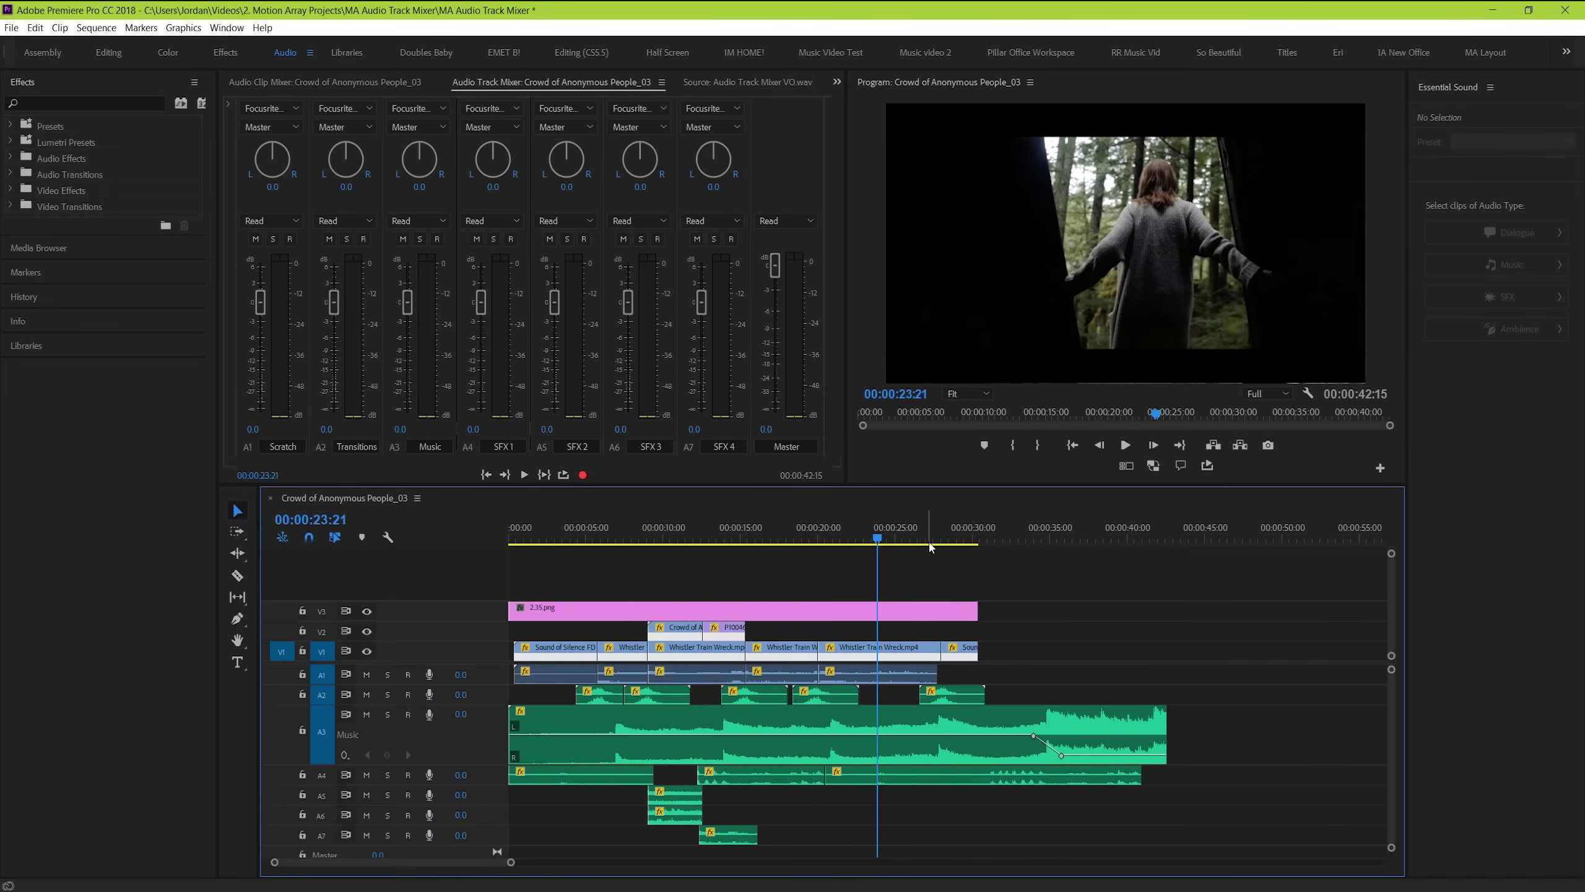
- Replay from about 23 and then 29 seconds, watching the mixer meters
{"action": "left_click", "coordinate": [842, 732]}
{"action": "key", "text": "space"}
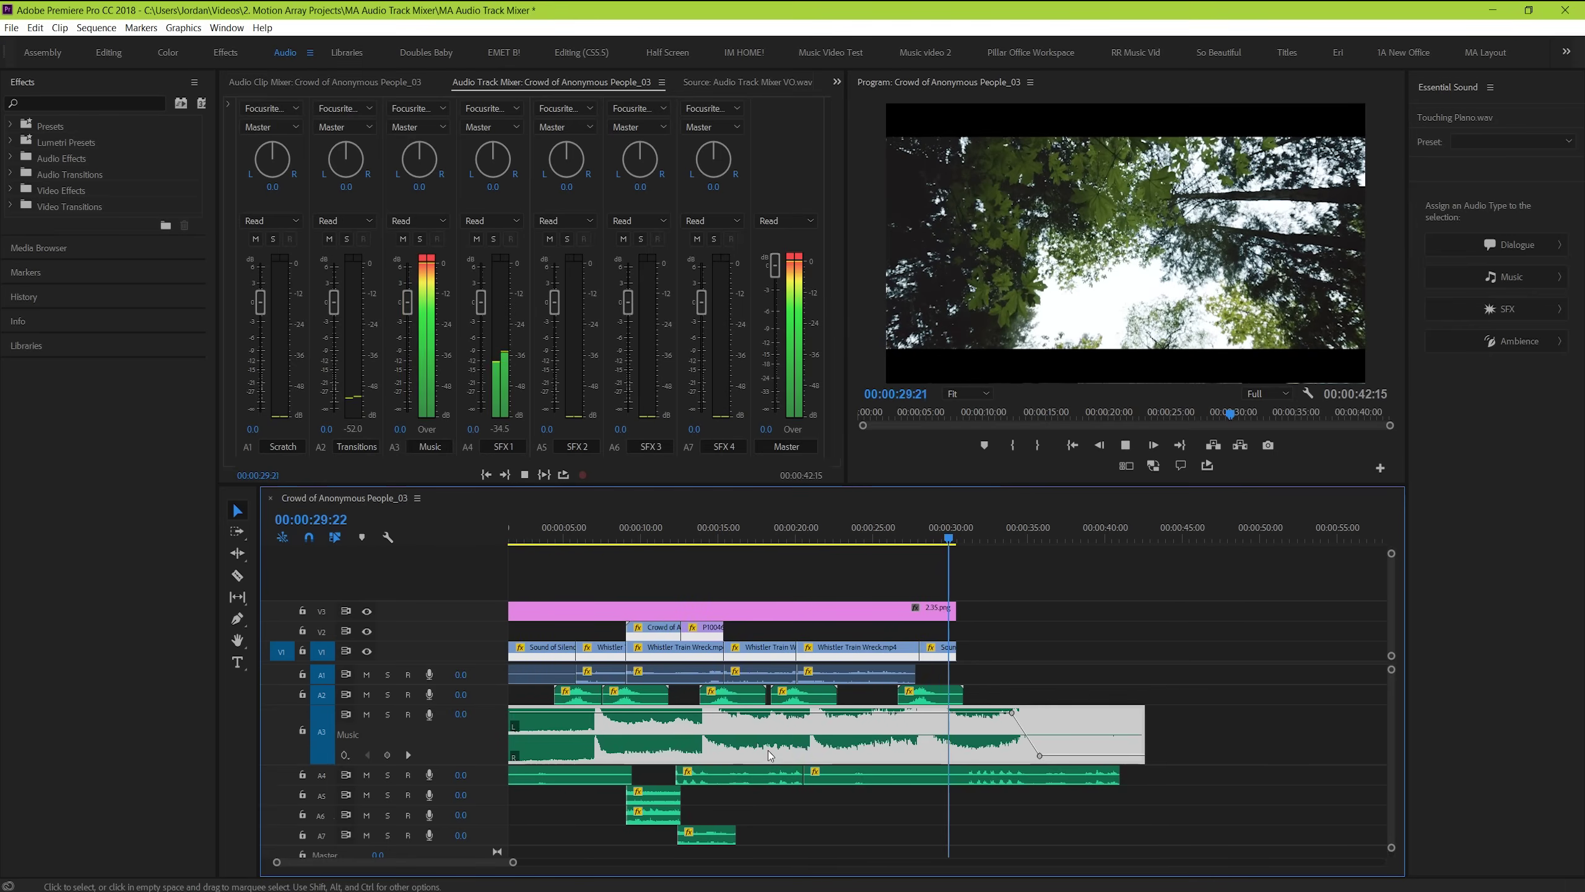
{"action": "left_click", "coordinate": [849, 530]}
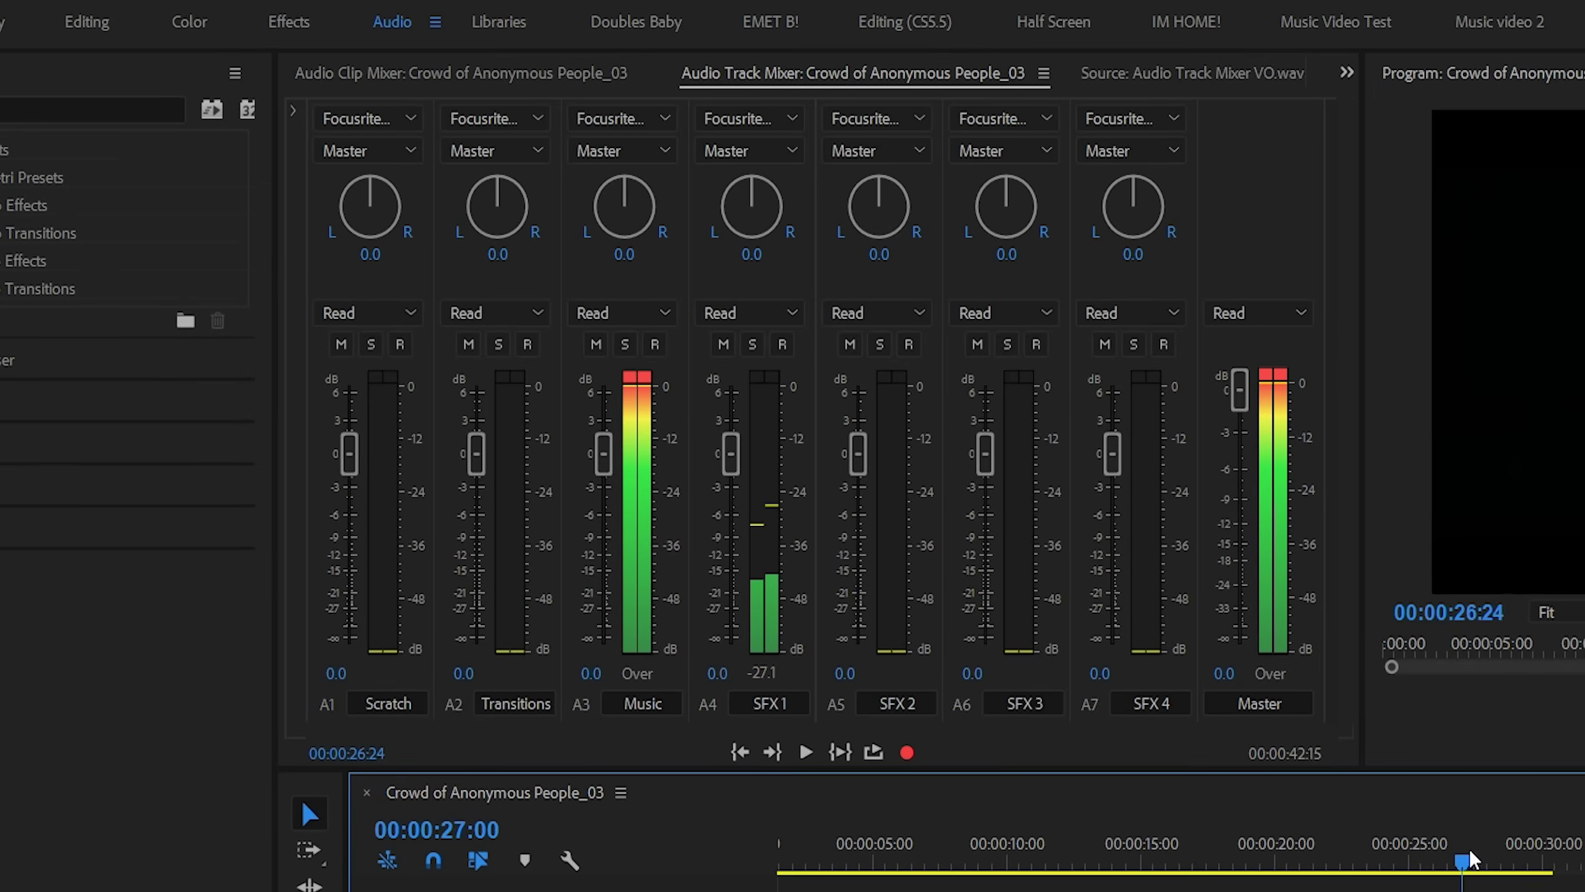
{"action": "key", "text": "space"}
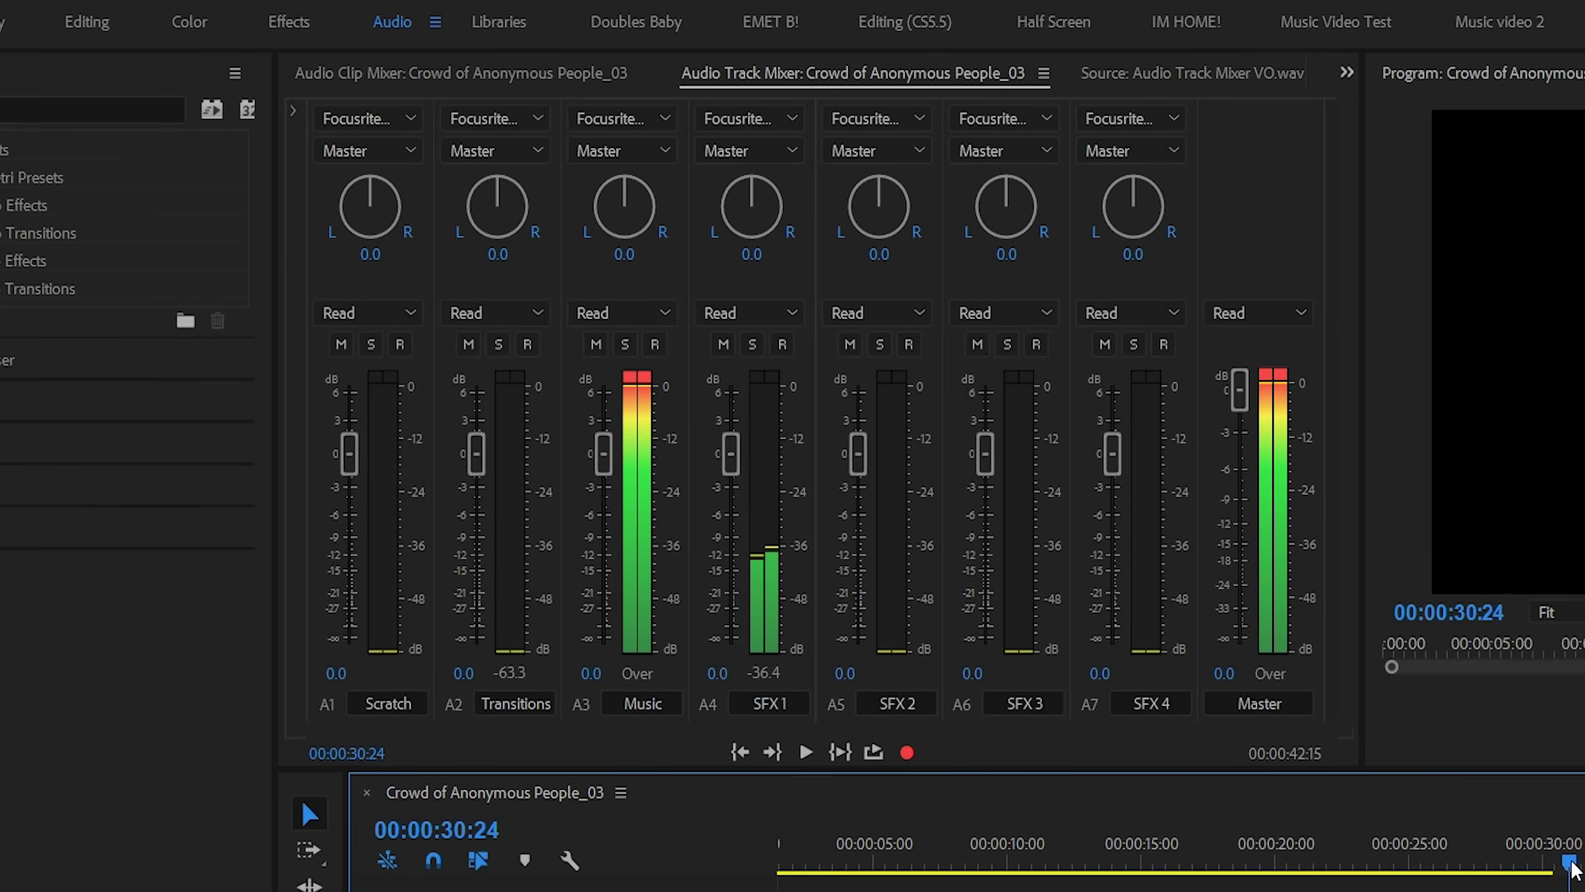
{"action": "left_click", "coordinate": [1535, 859]}
{"action": "key", "text": "space"}
{"action": "key", "text": "space"}
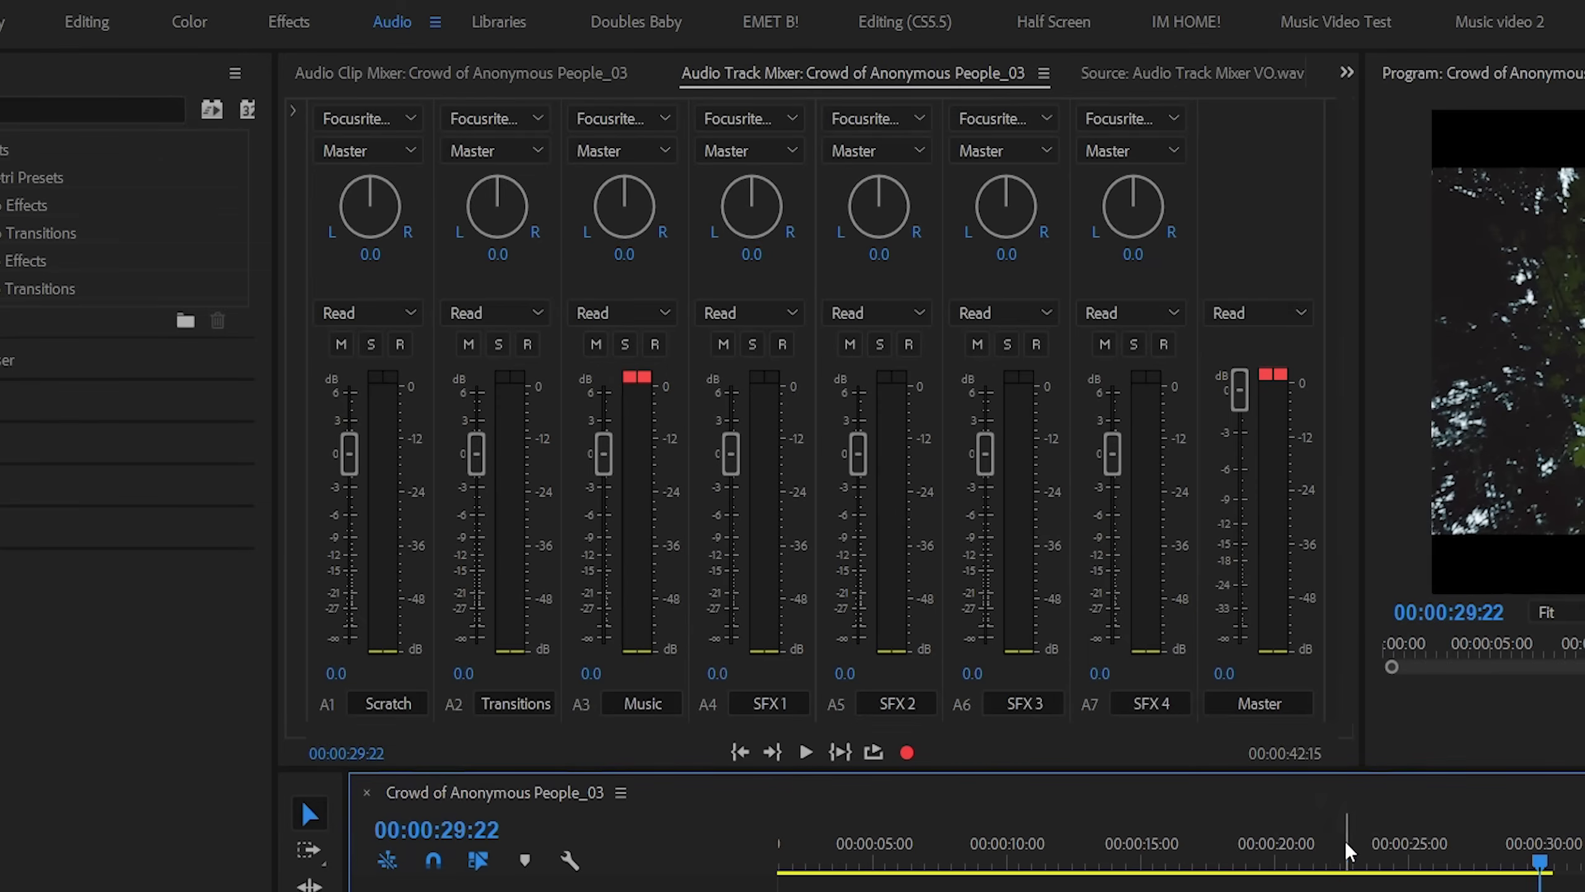
- Deselect the Music clip and cue the playhead back to about 00:00:08:10
{"action": "mouse_move", "coordinate": [1540, 861]}
{"action": "left_mouse_down"}
{"action": "mouse_move", "coordinate": [1378, 855]}
{"action": "mouse_move", "coordinate": [1574, 867]}
{"action": "left_mouse_up"}
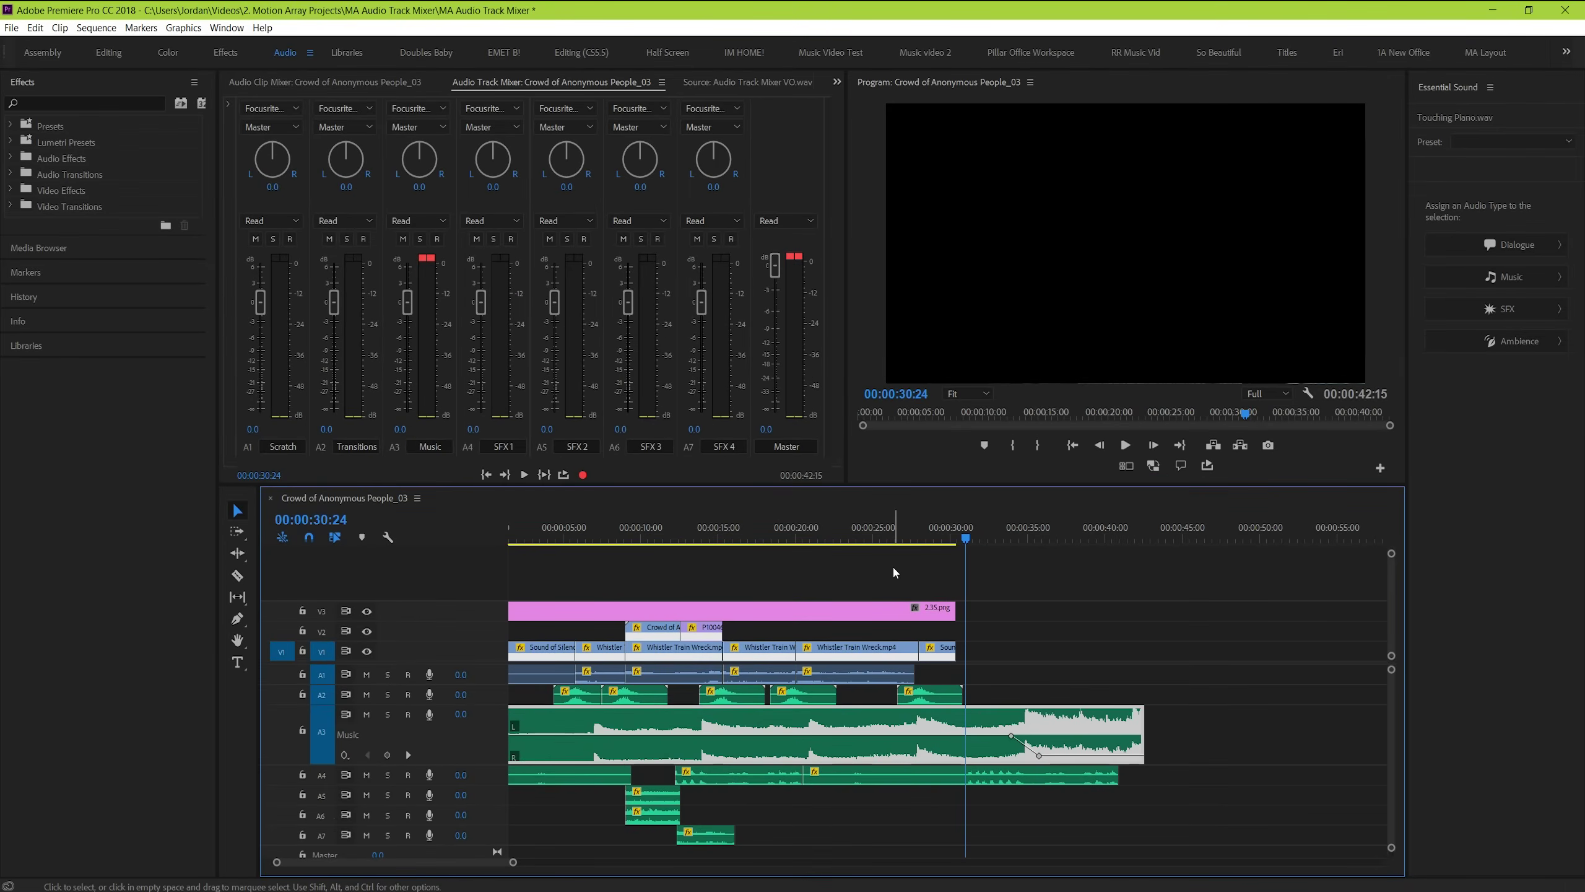
{"action": "left_click", "coordinate": [894, 571]}
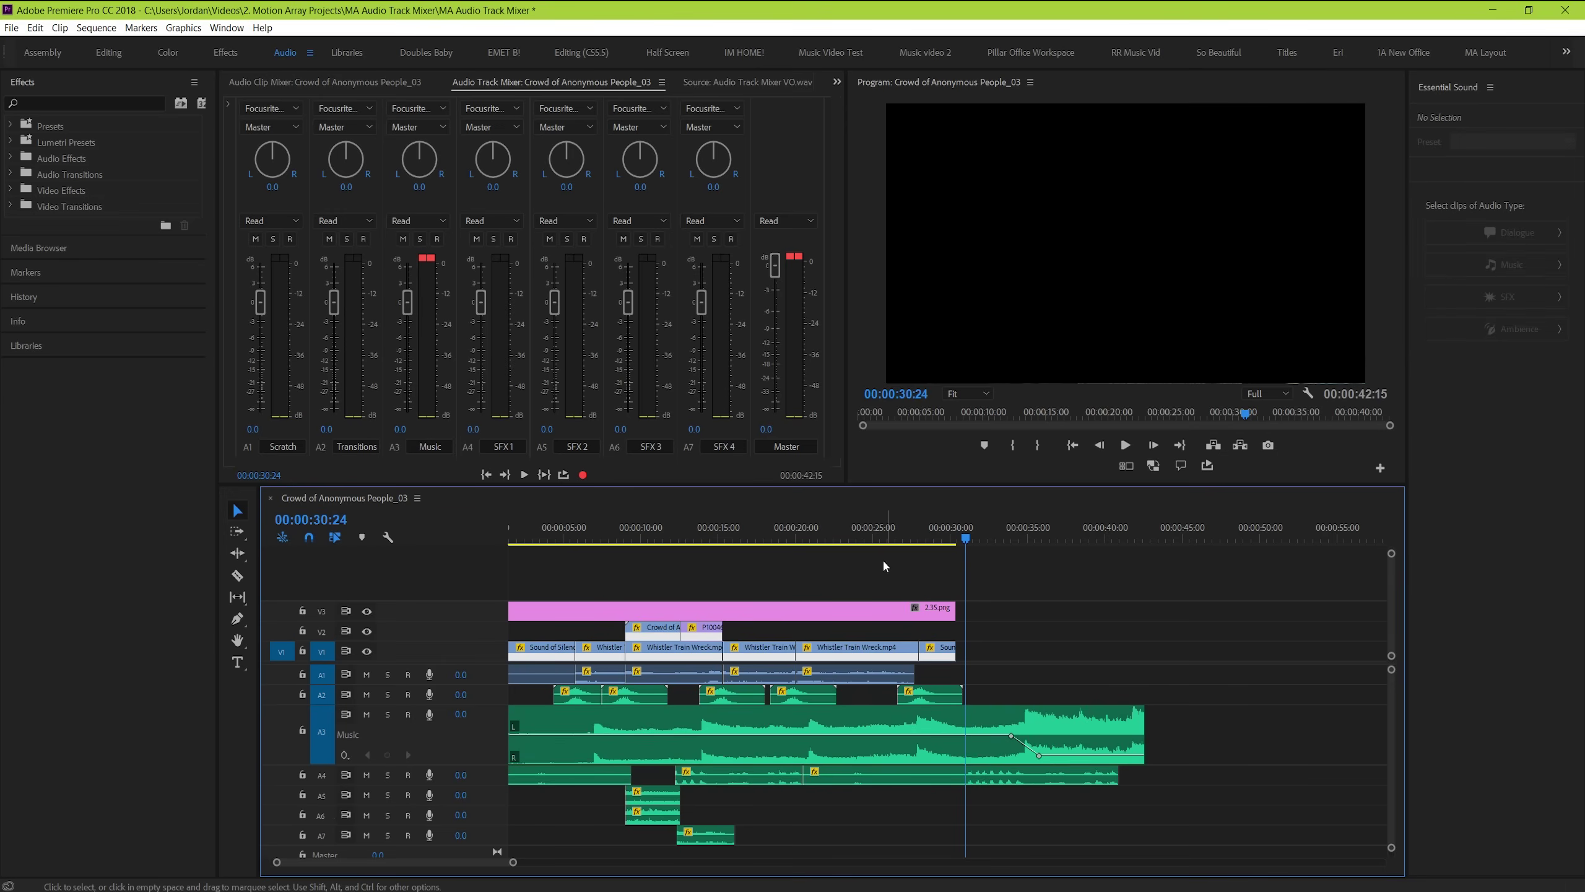
{"action": "left_click", "coordinate": [808, 537]}
{"action": "left_click_drag", "start_coordinate": [809, 537], "coordinate": [615, 536]}
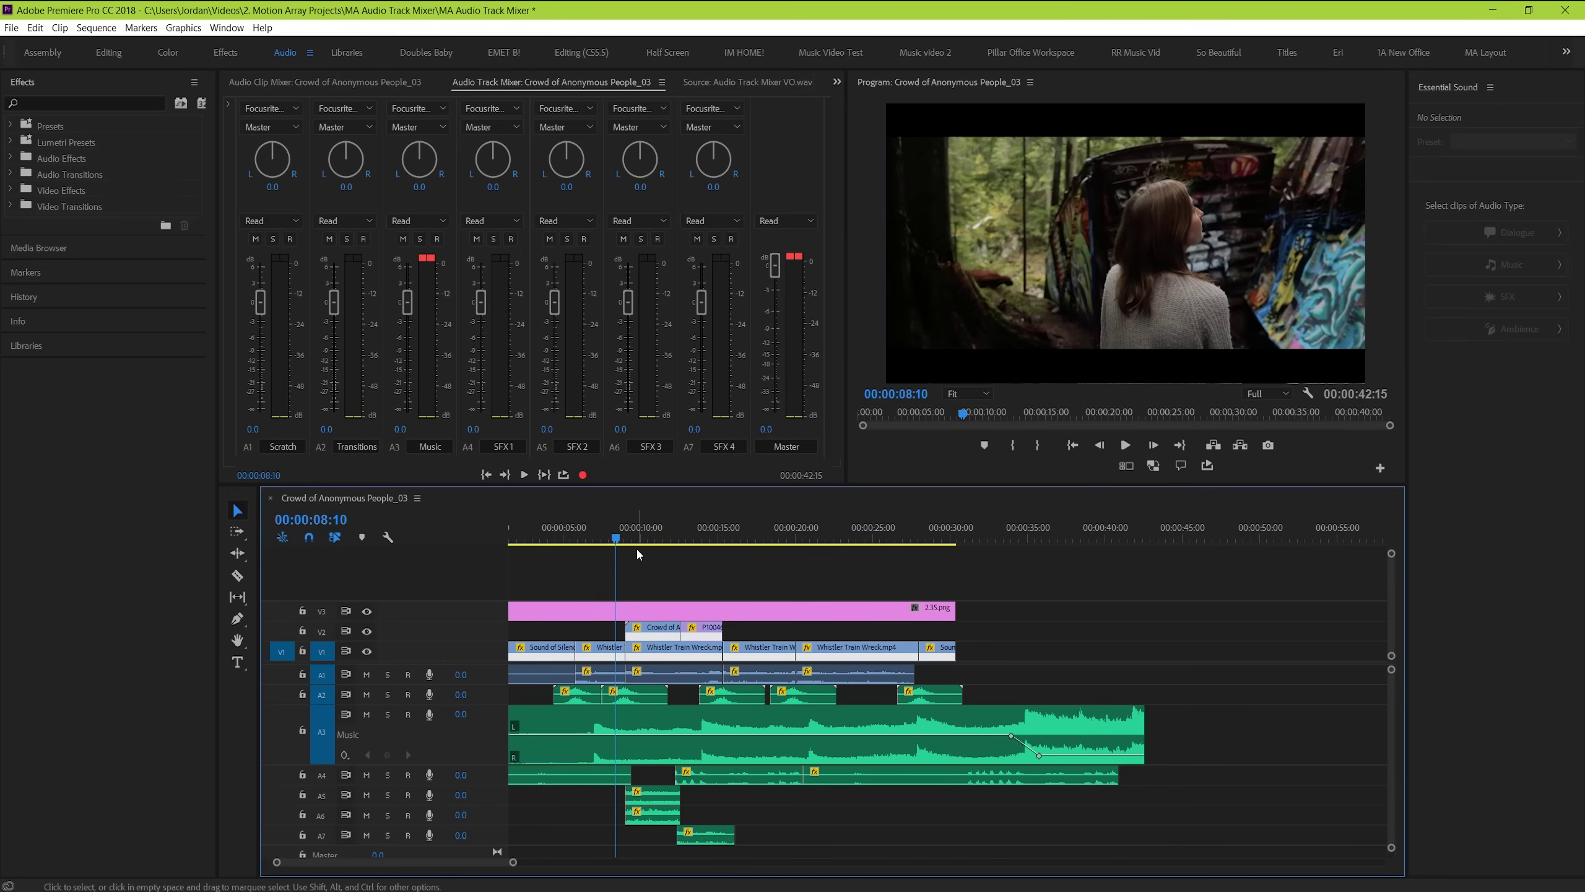
{"action": "scroll", "coordinate": [636, 547], "scroll_direction": "up", "scroll_amount": 1}
{"action": "left_click", "coordinate": [628, 527]}
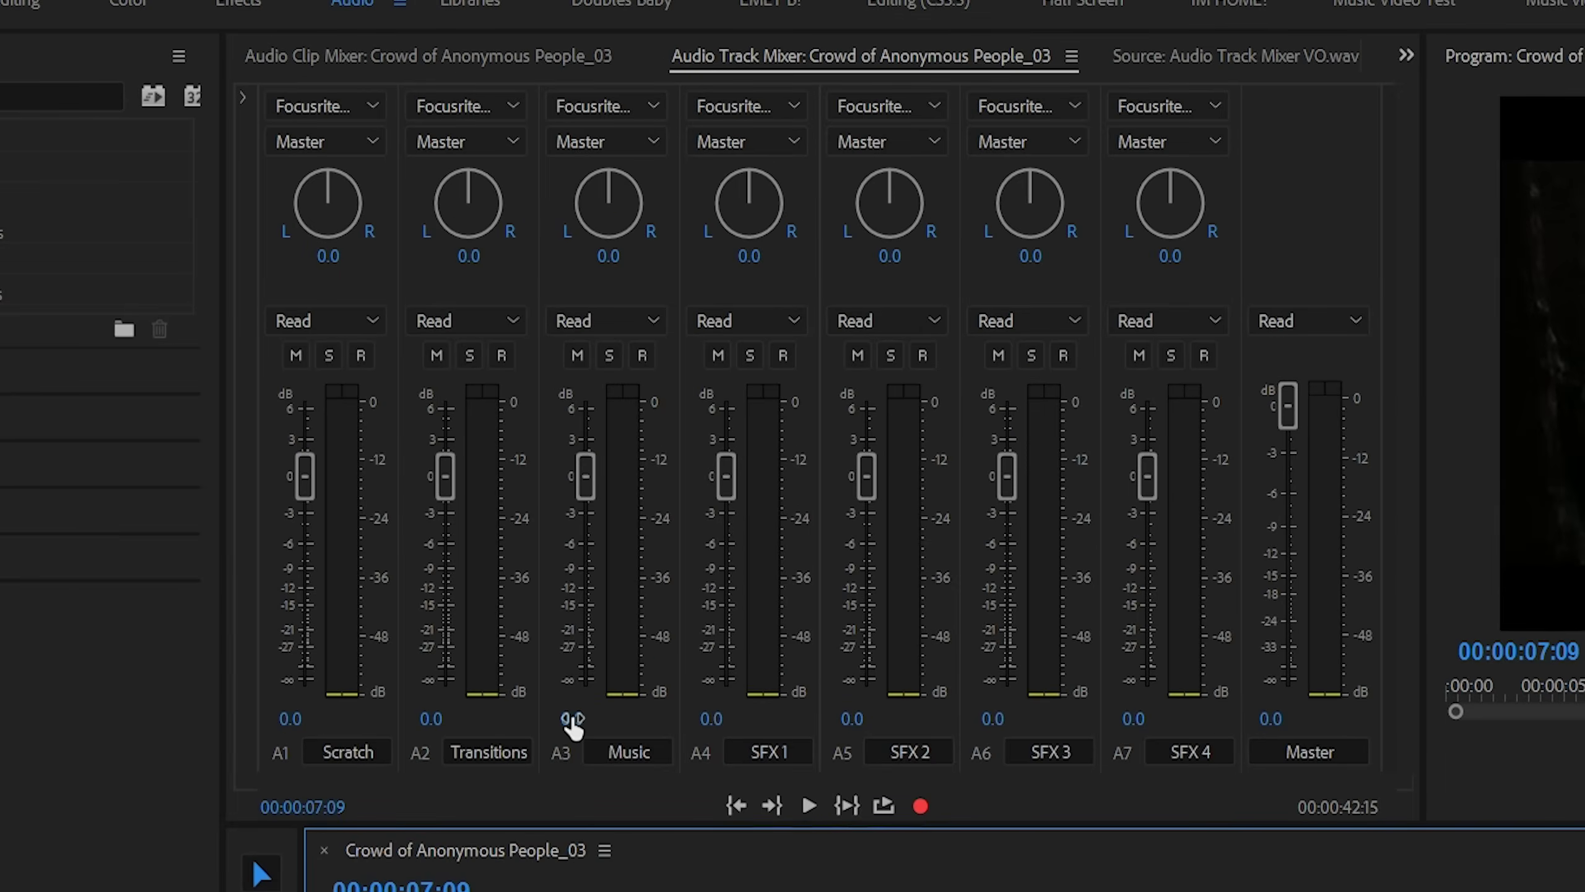
{"action": "left_click", "coordinate": [573, 720]}
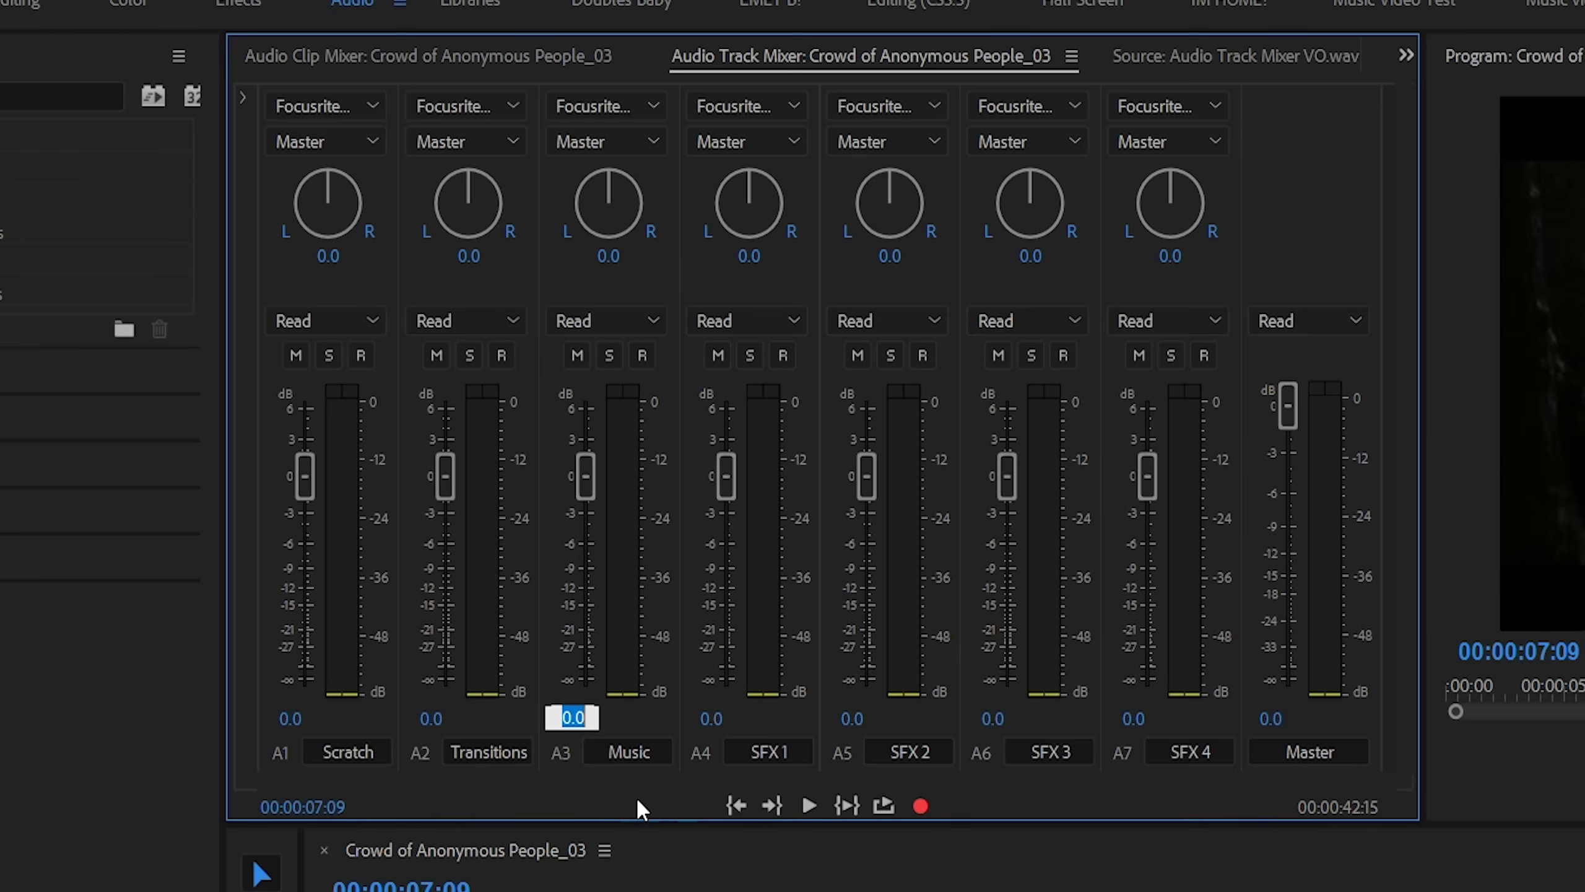
{"action": "key", "text": "Return"}
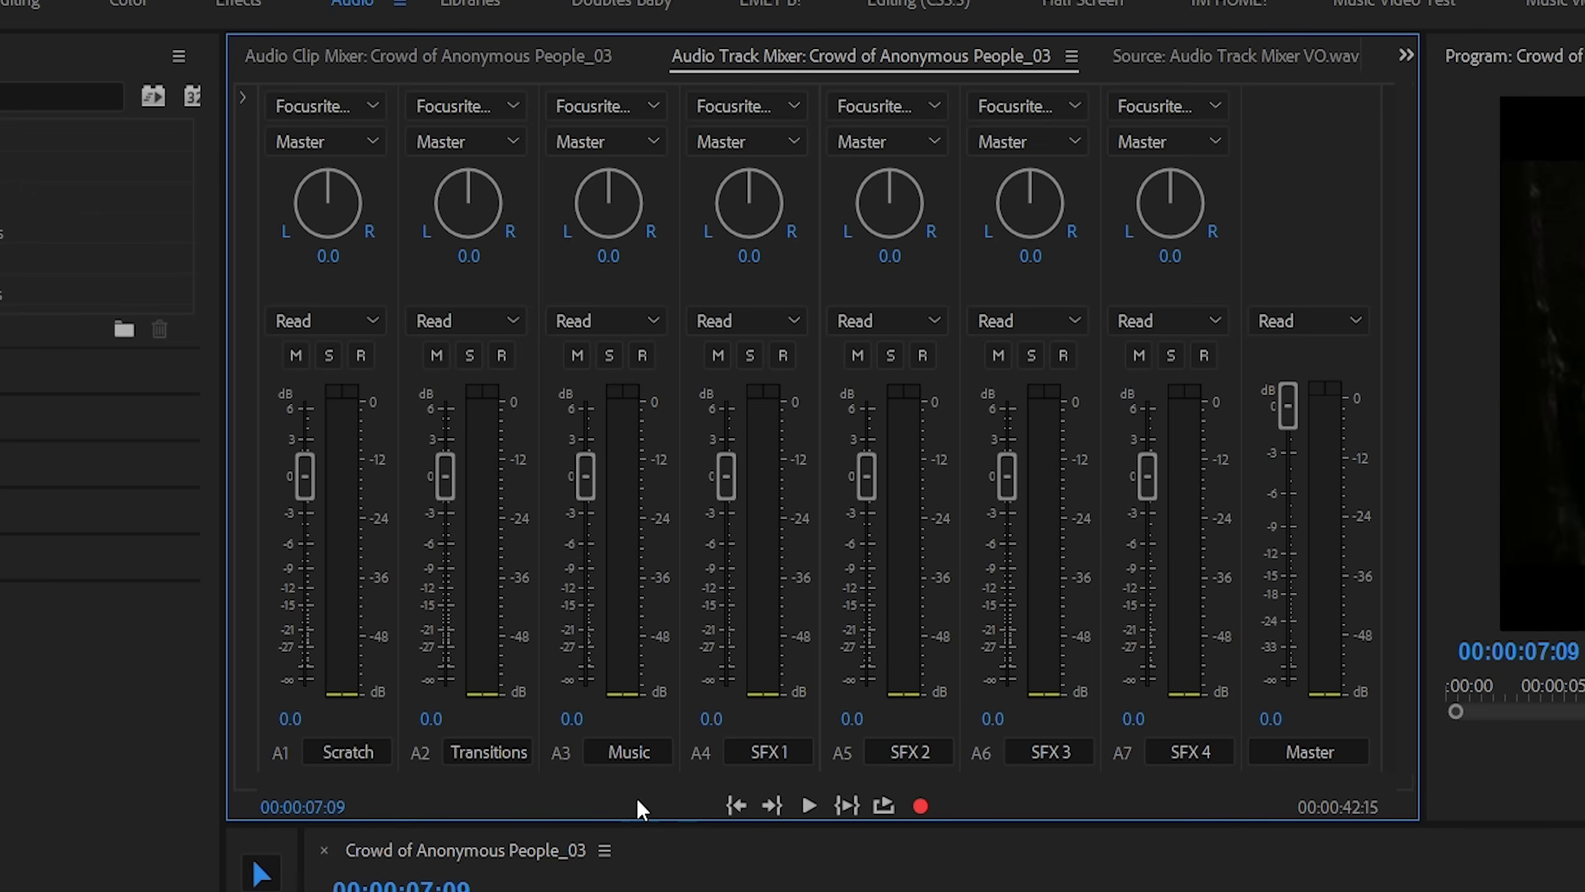
{"action": "mouse_move", "coordinate": [586, 478]}
{"action": "left_mouse_down"}
{"action": "mouse_move", "coordinate": [591, 446]}
{"action": "mouse_move", "coordinate": [595, 547]}
{"action": "left_mouse_up"}
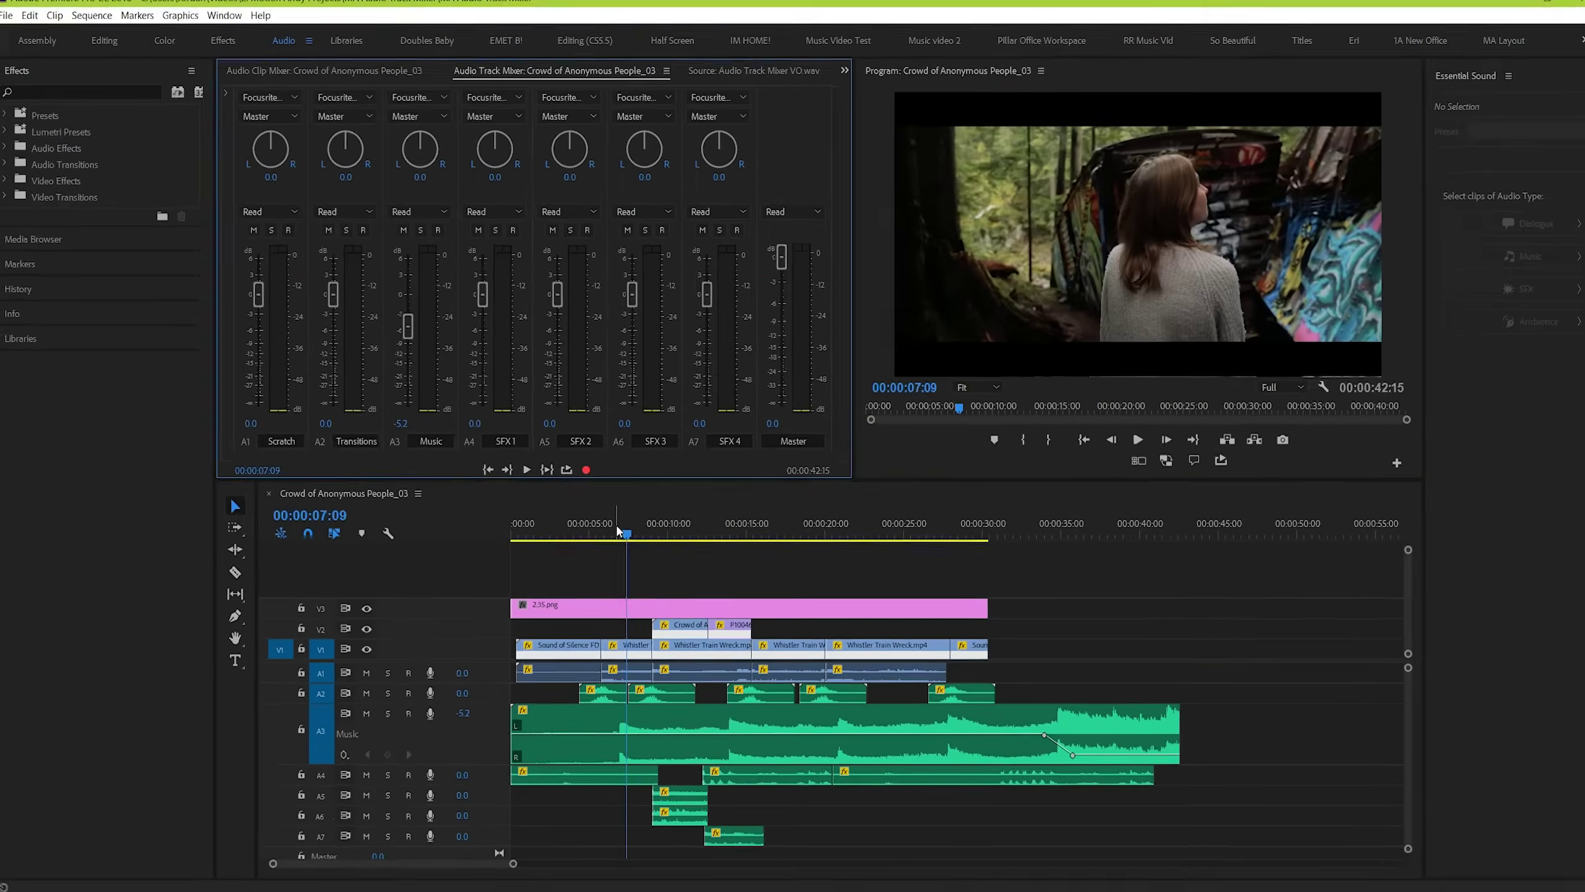
{"action": "key", "text": "space"}
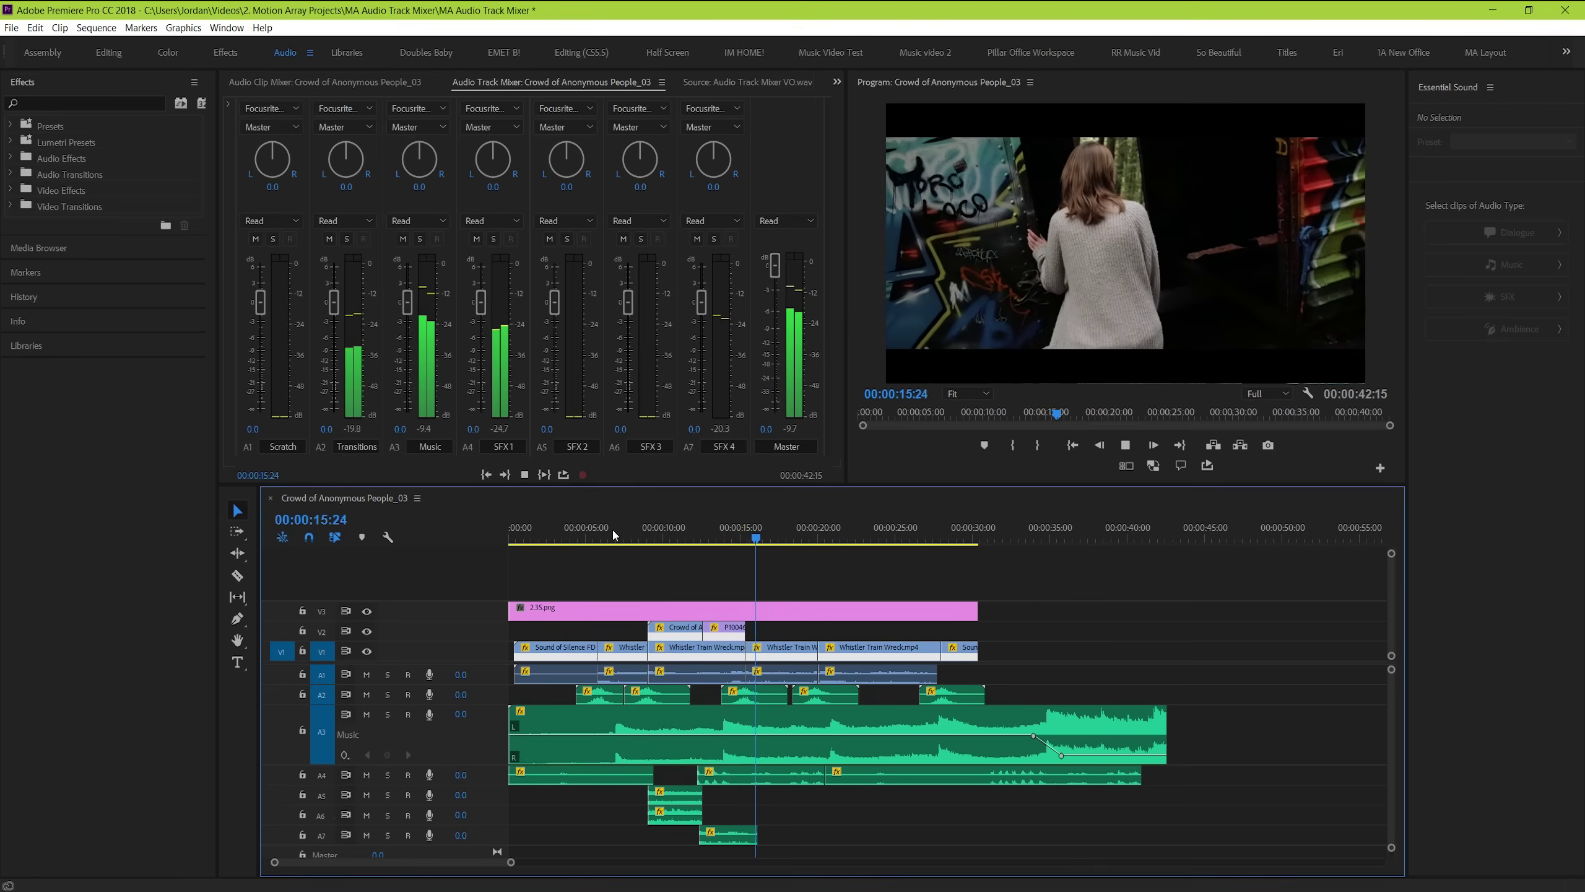
{"action": "key", "text": "space"}
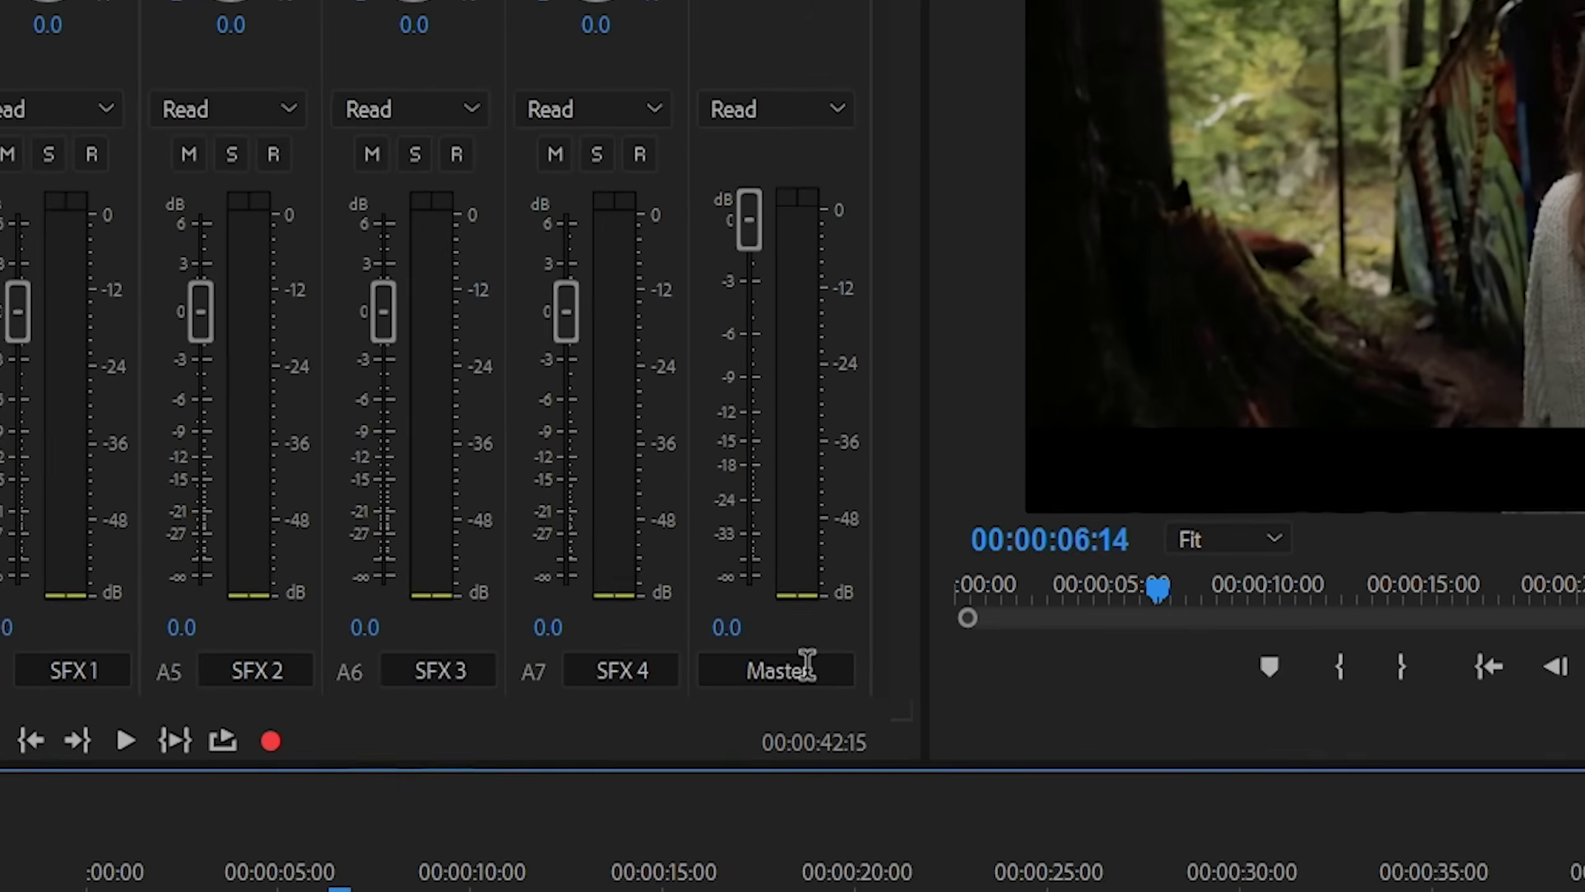
{"action": "left_click", "coordinate": [755, 443]}
{"action": "left_click", "coordinate": [730, 754]}
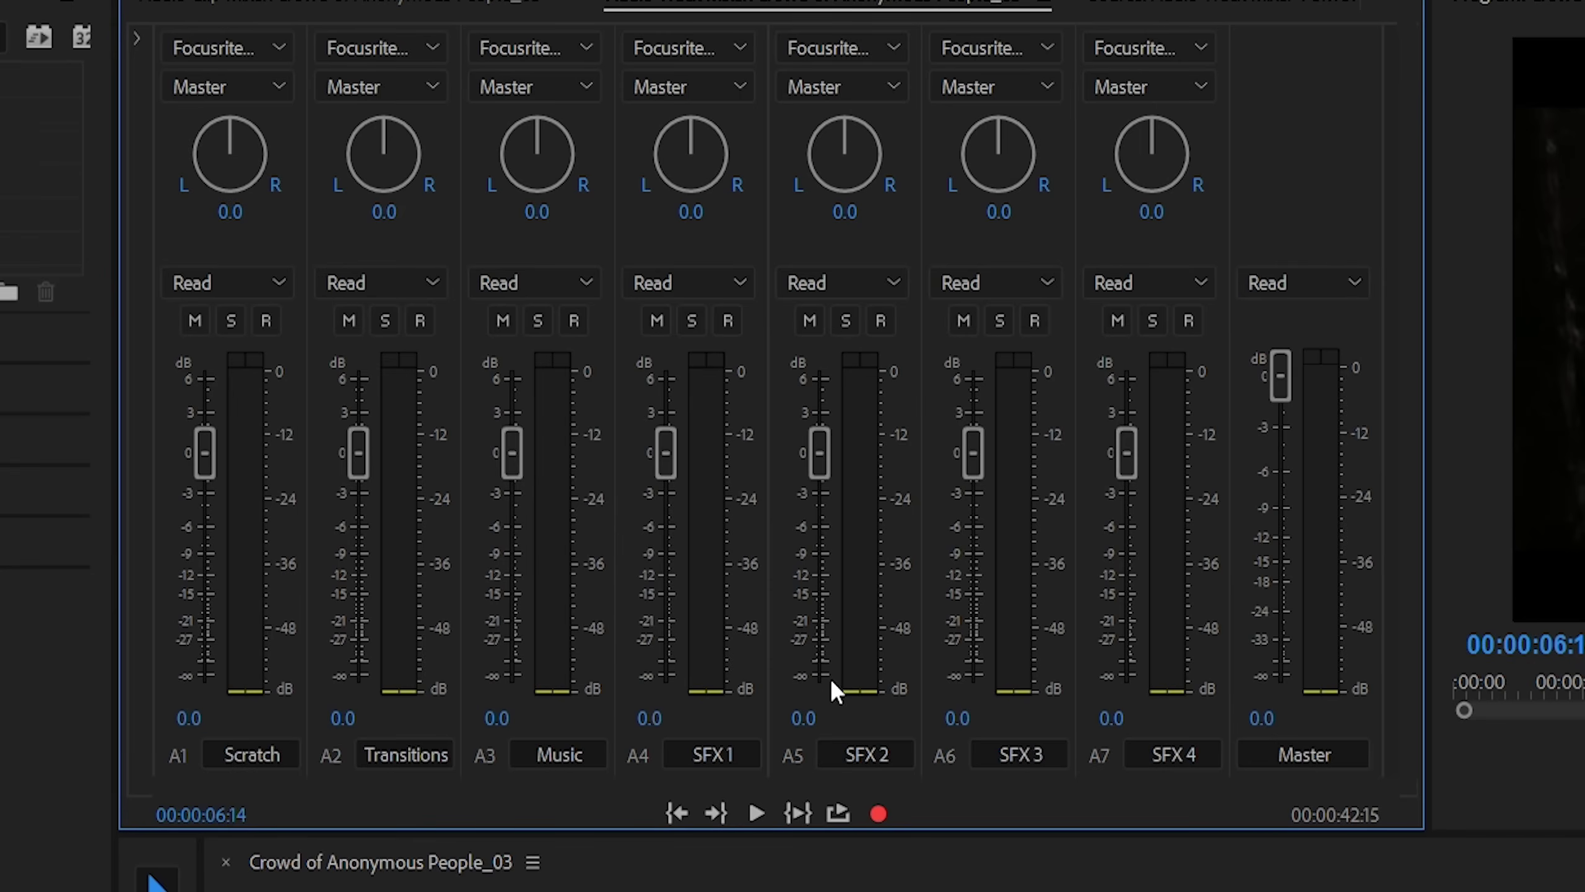
{"action": "left_click_drag", "start_coordinate": [518, 452], "coordinate": [528, 540]}
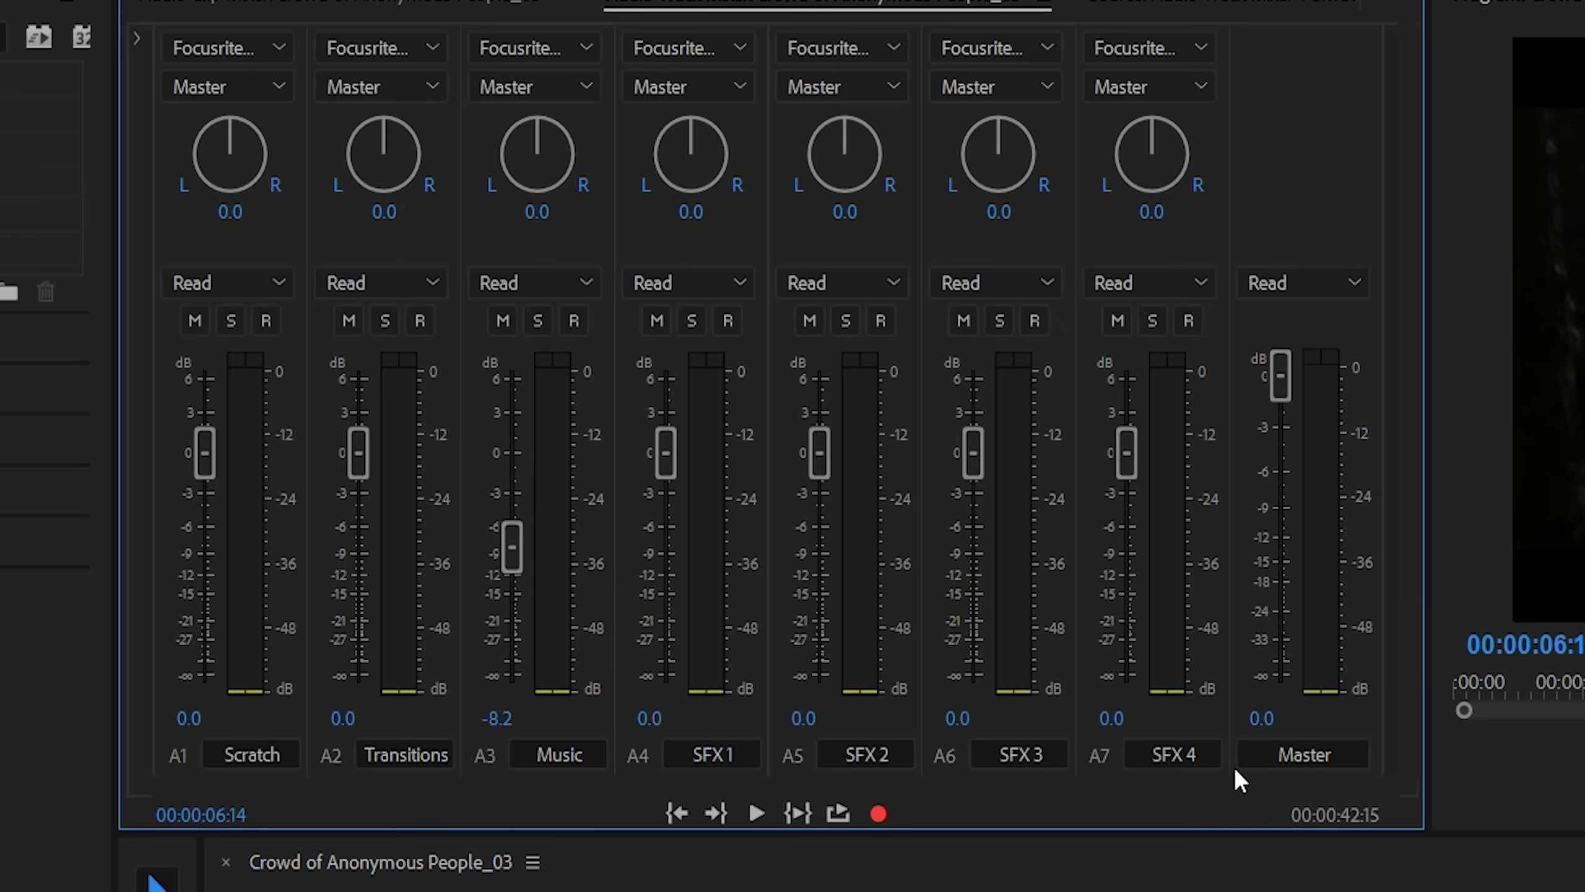
{"action": "left_click_drag", "start_coordinate": [518, 573], "coordinate": [518, 596]}
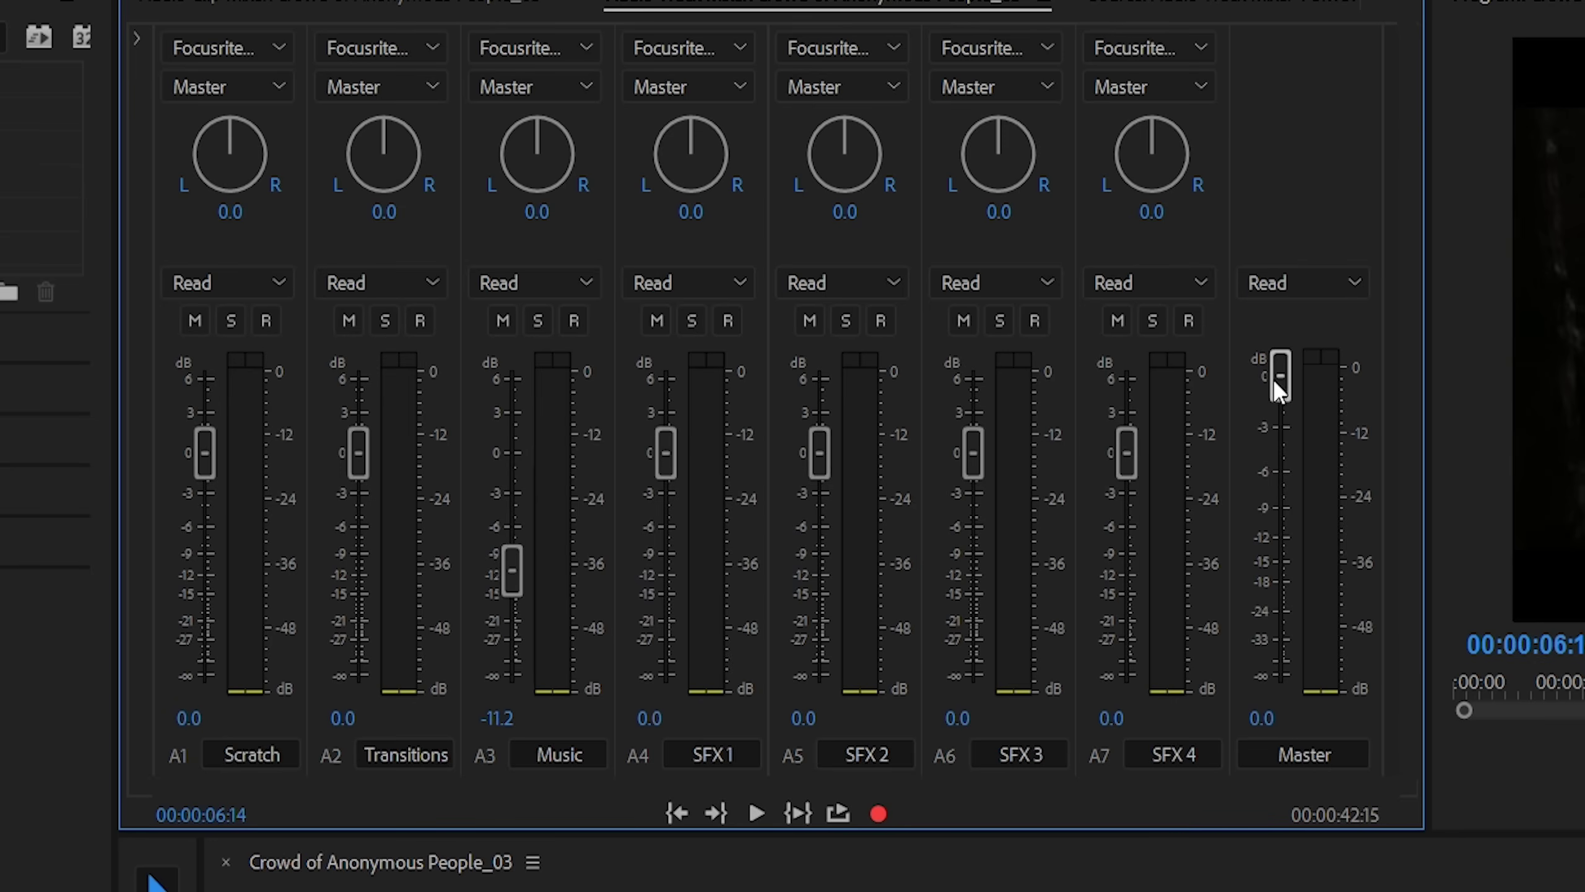
{"action": "left_click_drag", "start_coordinate": [1274, 380], "coordinate": [1285, 343]}
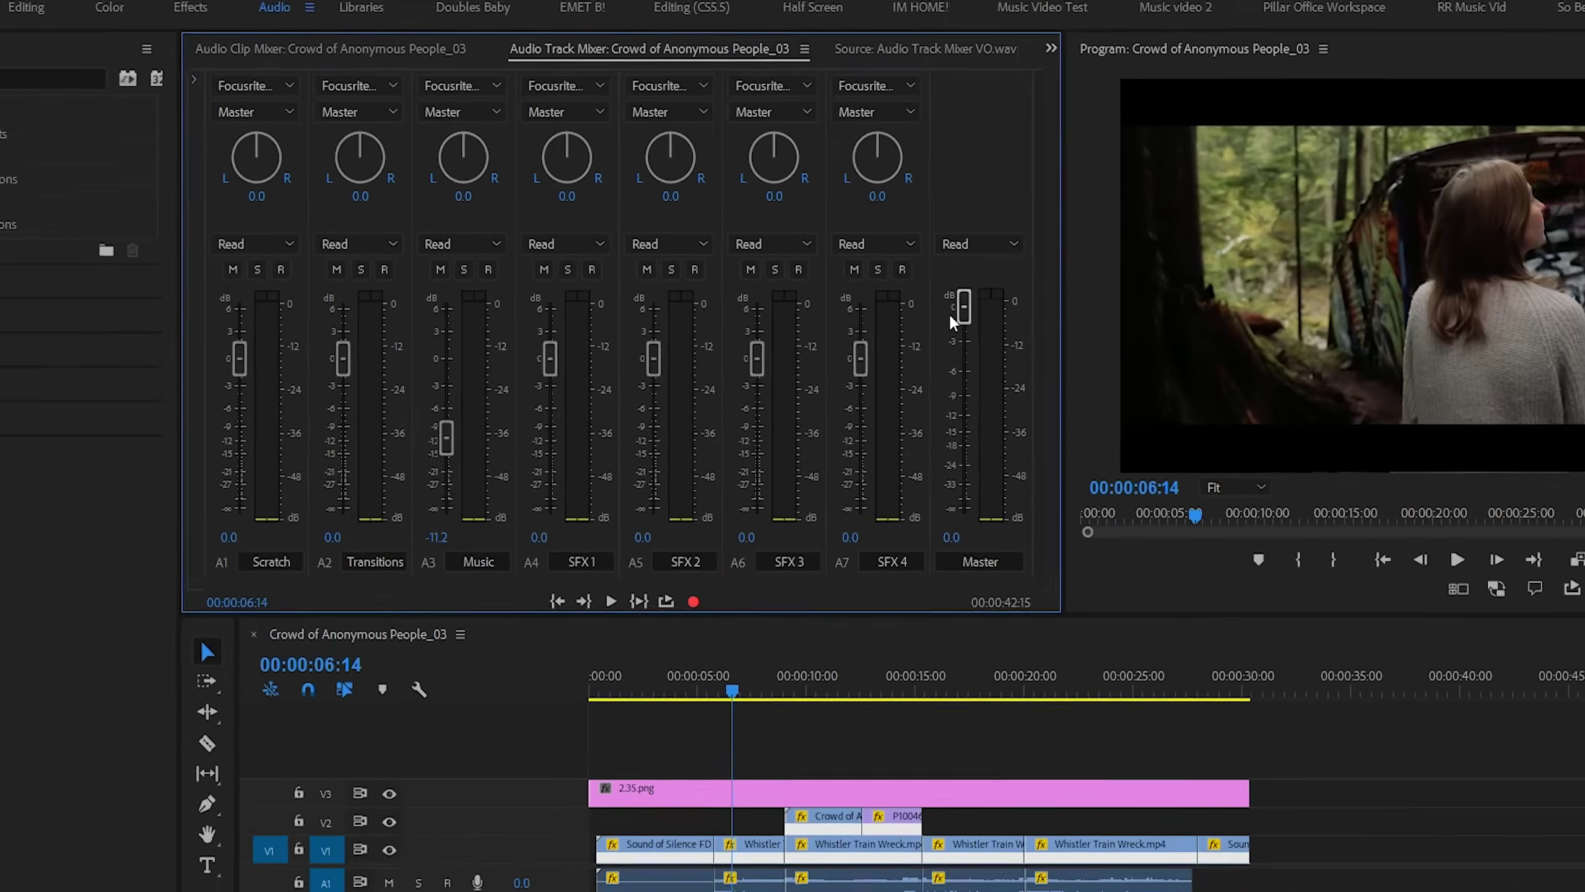
{"action": "key", "text": "space"}
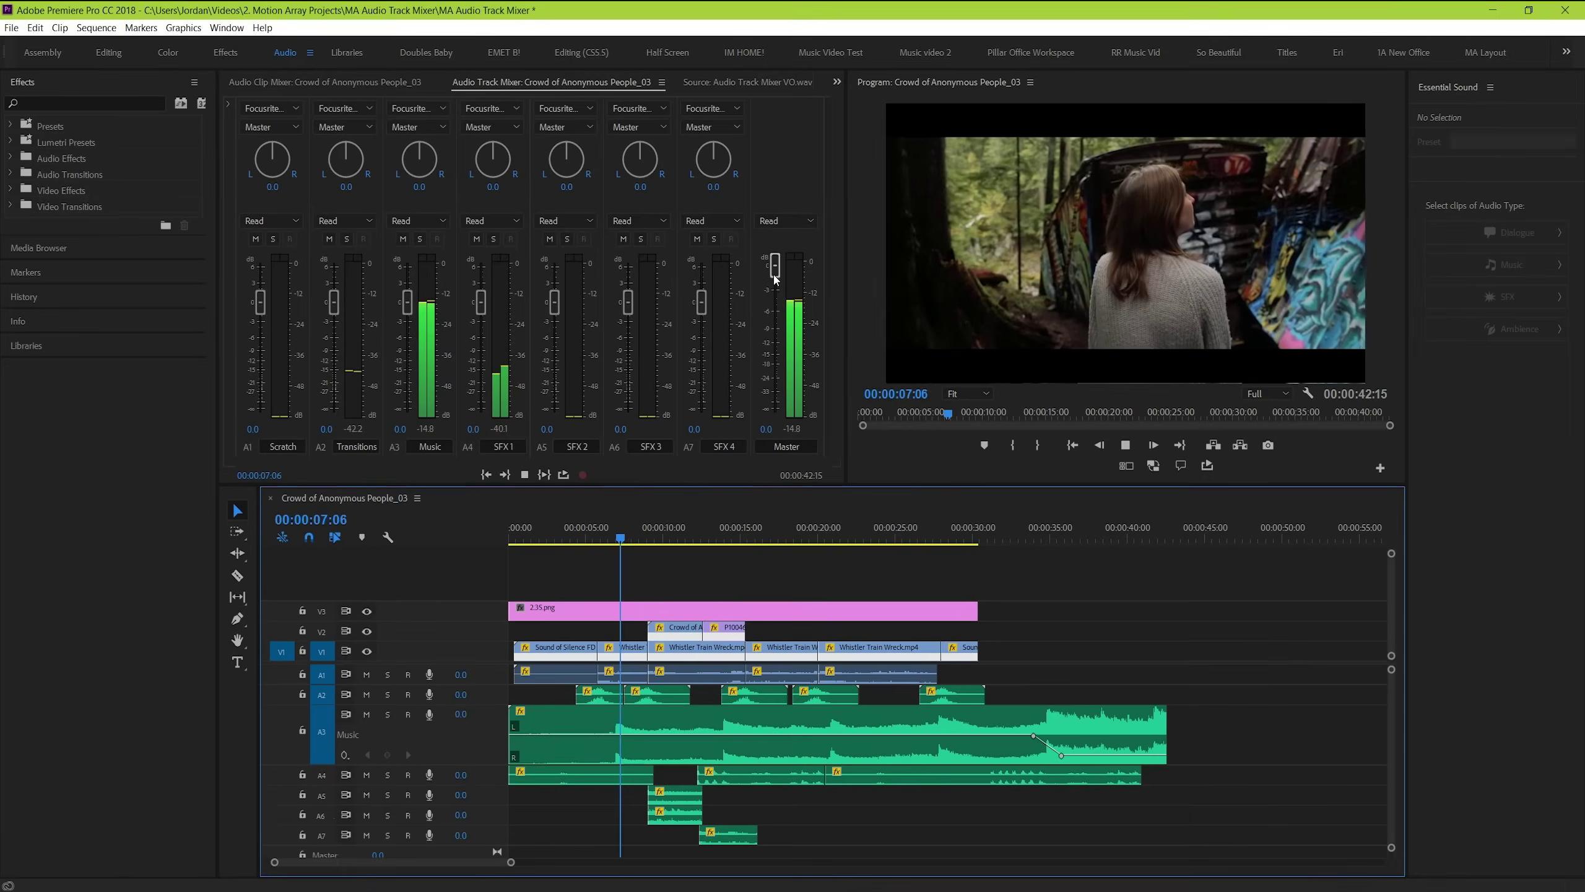
{"action": "left_click_drag", "start_coordinate": [773, 271], "coordinate": [778, 419]}
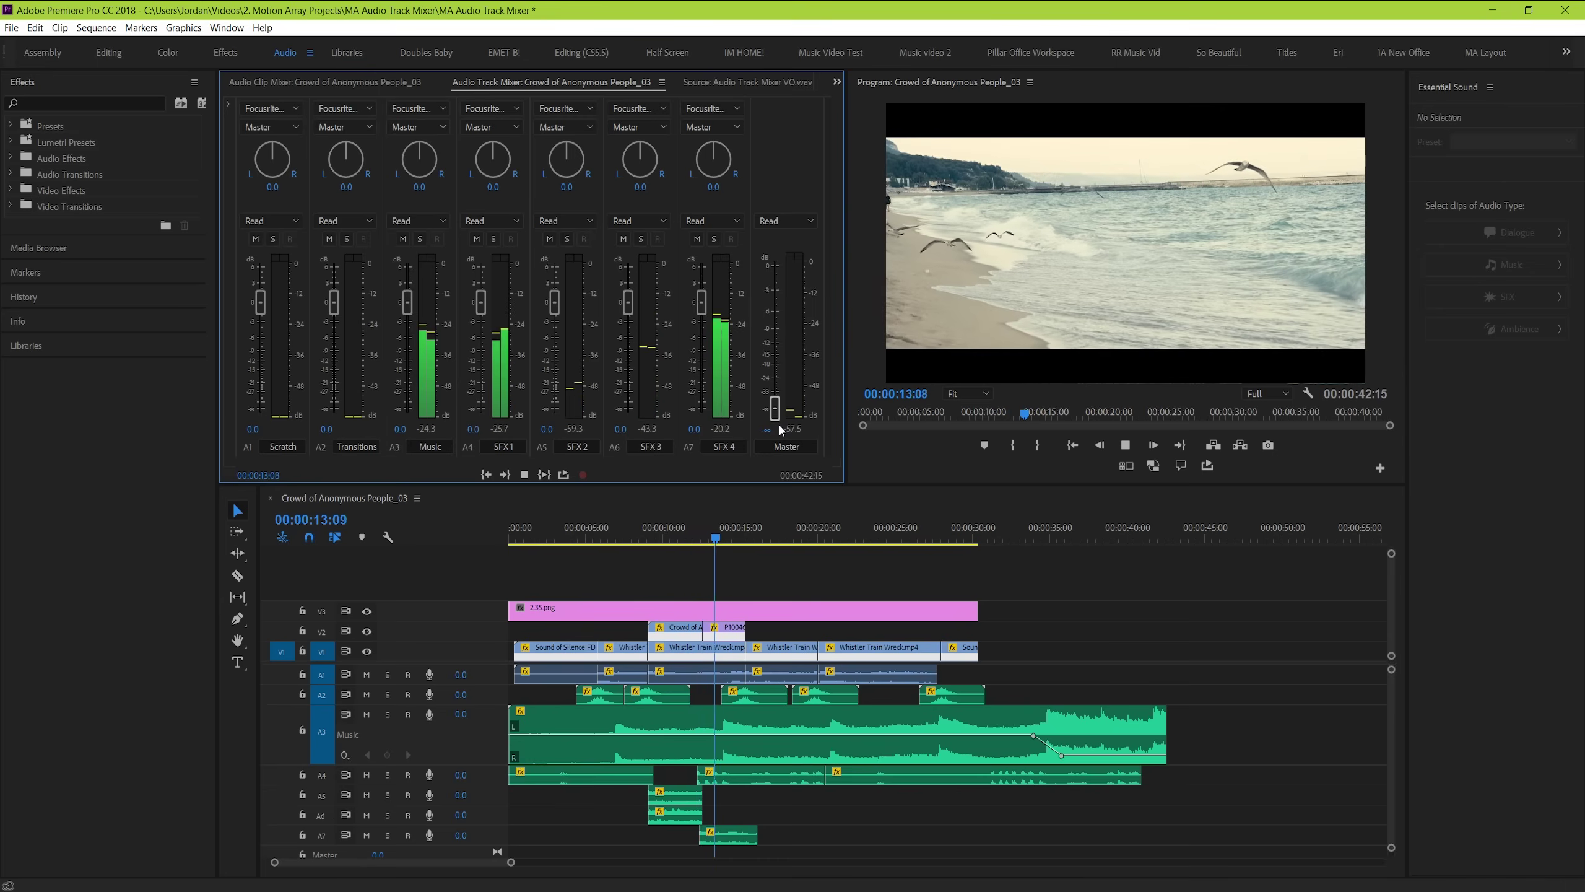
{"action": "left_click_drag", "start_coordinate": [778, 420], "coordinate": [781, 276]}
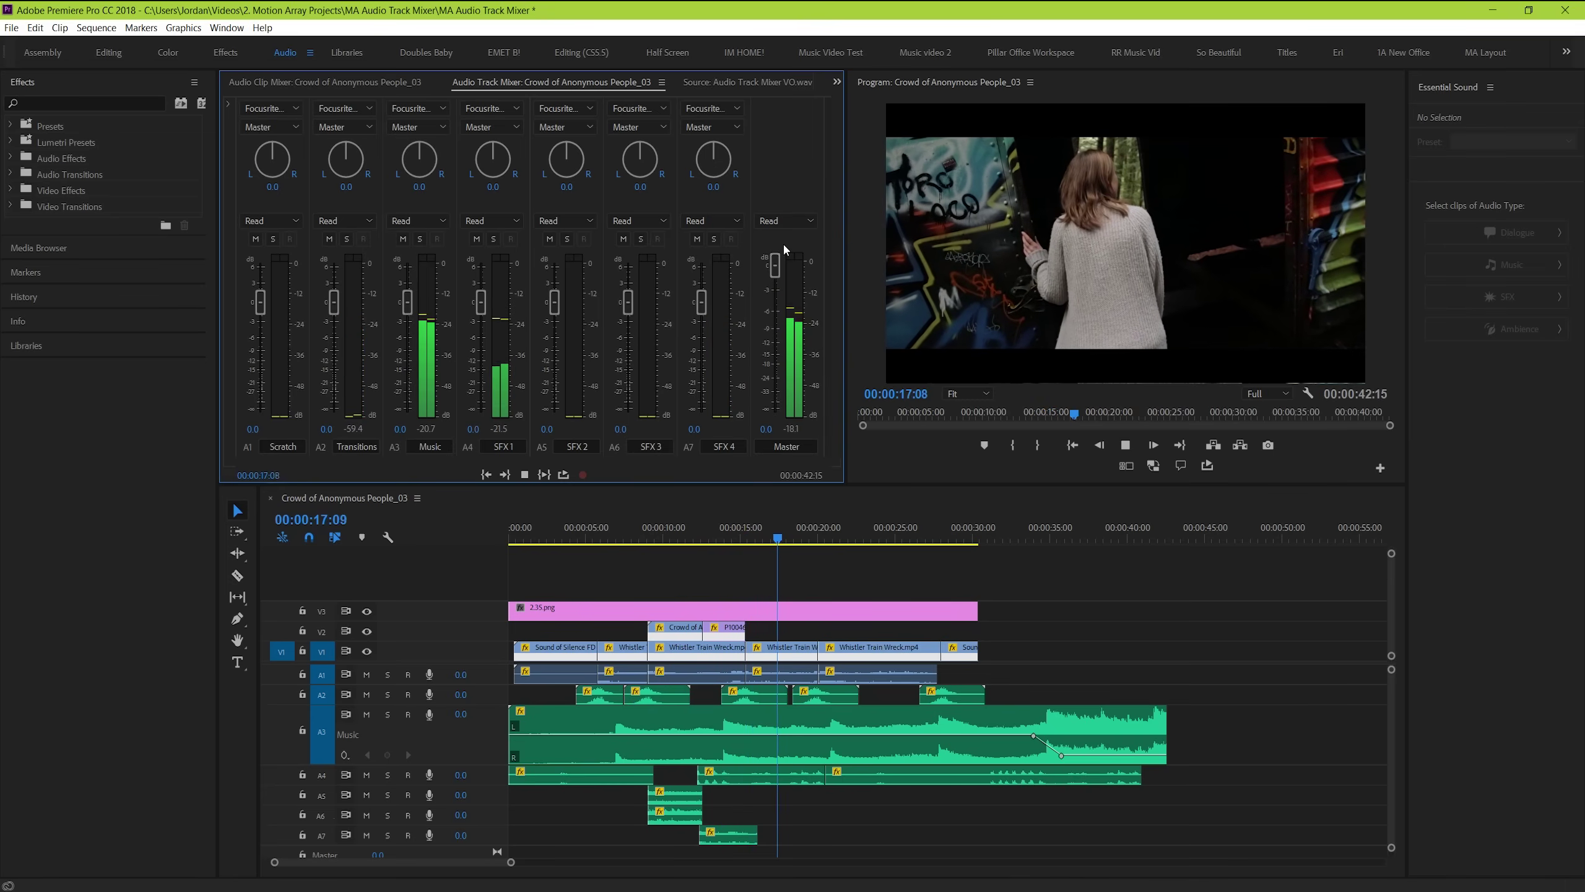
{"action": "key", "text": "space"}
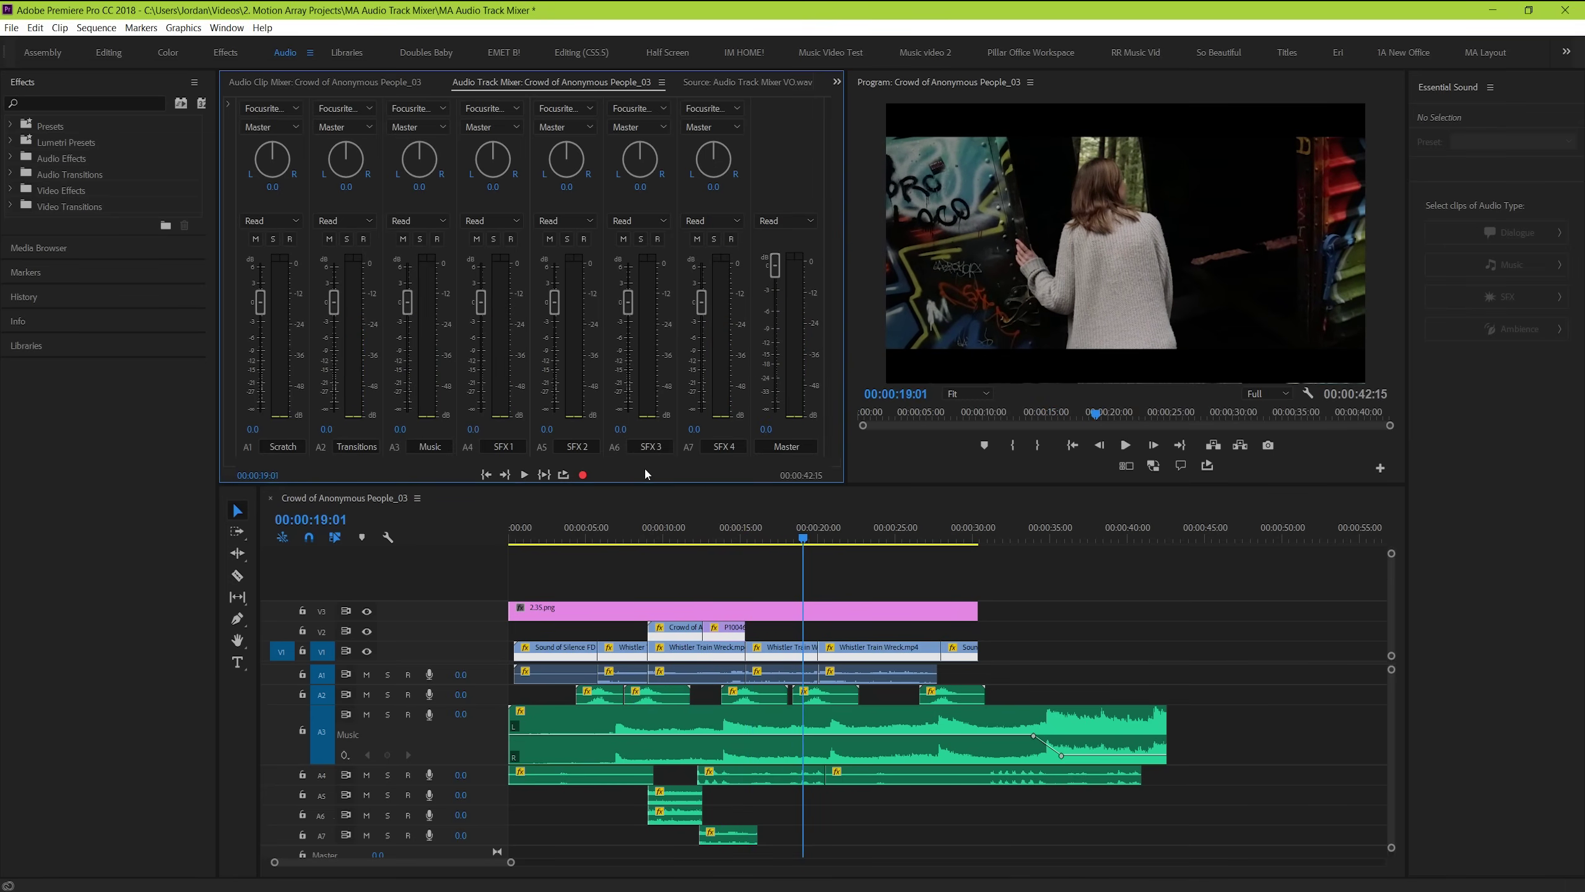
{"action": "left_click", "coordinate": [610, 530]}
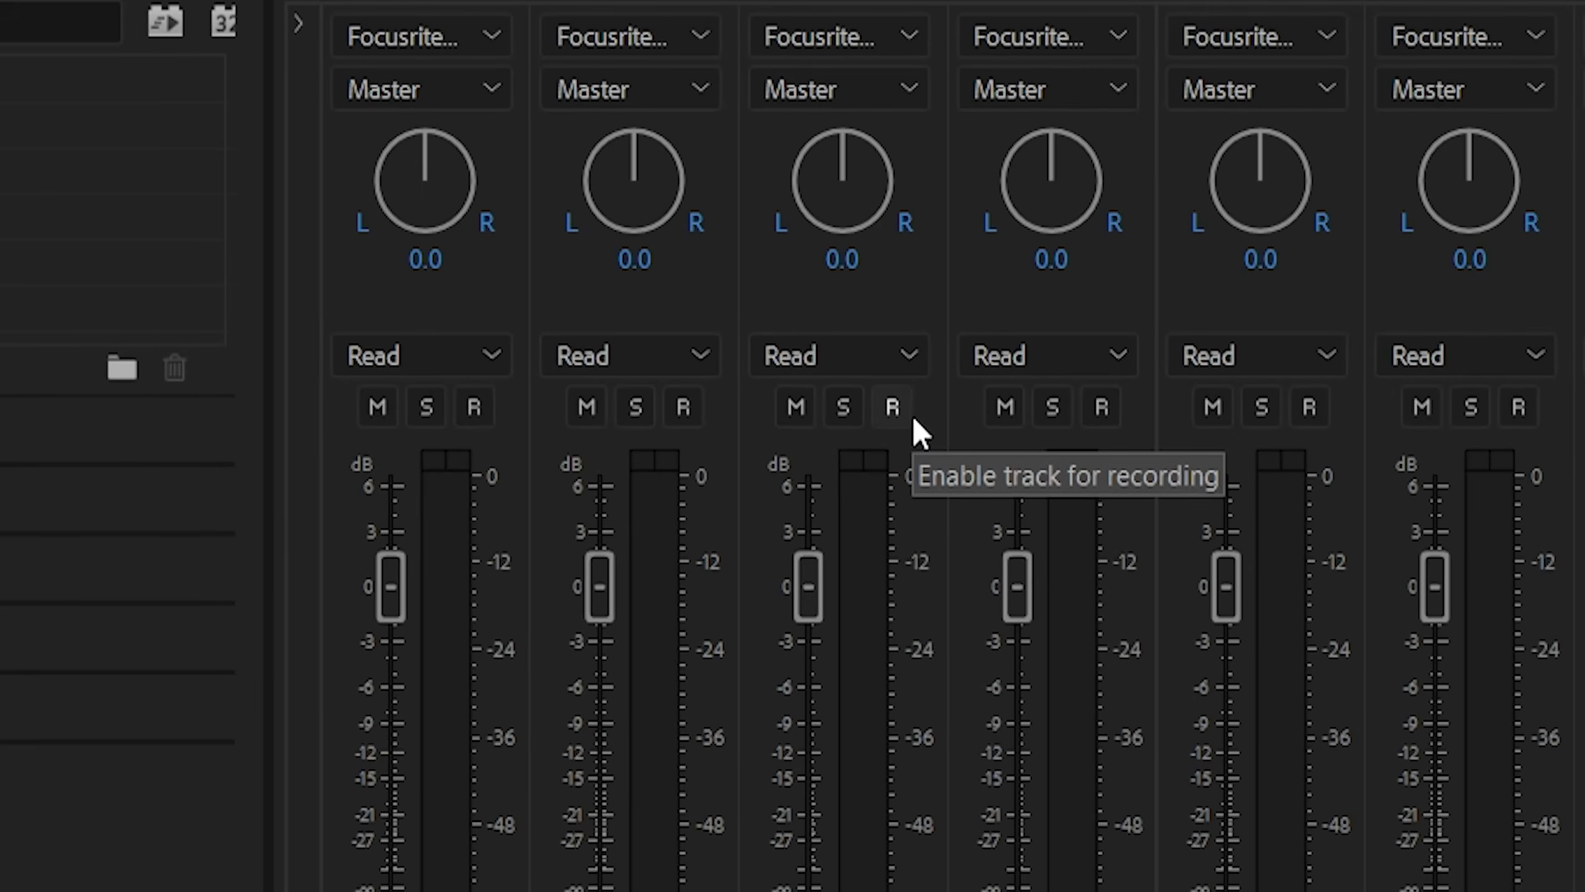
{"action": "left_click", "coordinate": [795, 408]}
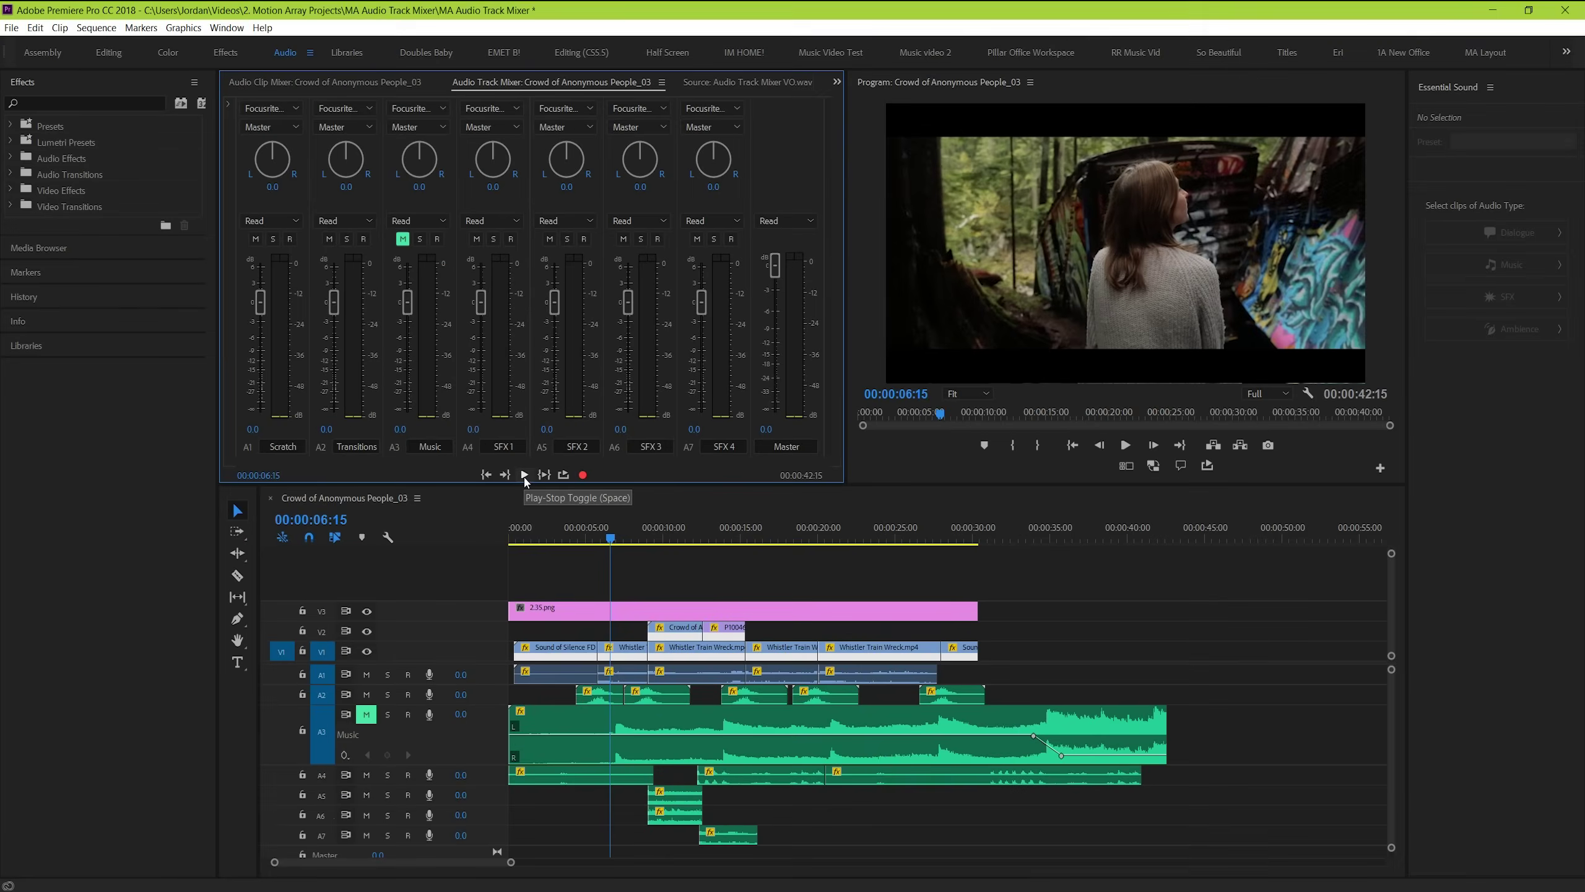
{"action": "left_click", "coordinate": [525, 477]}
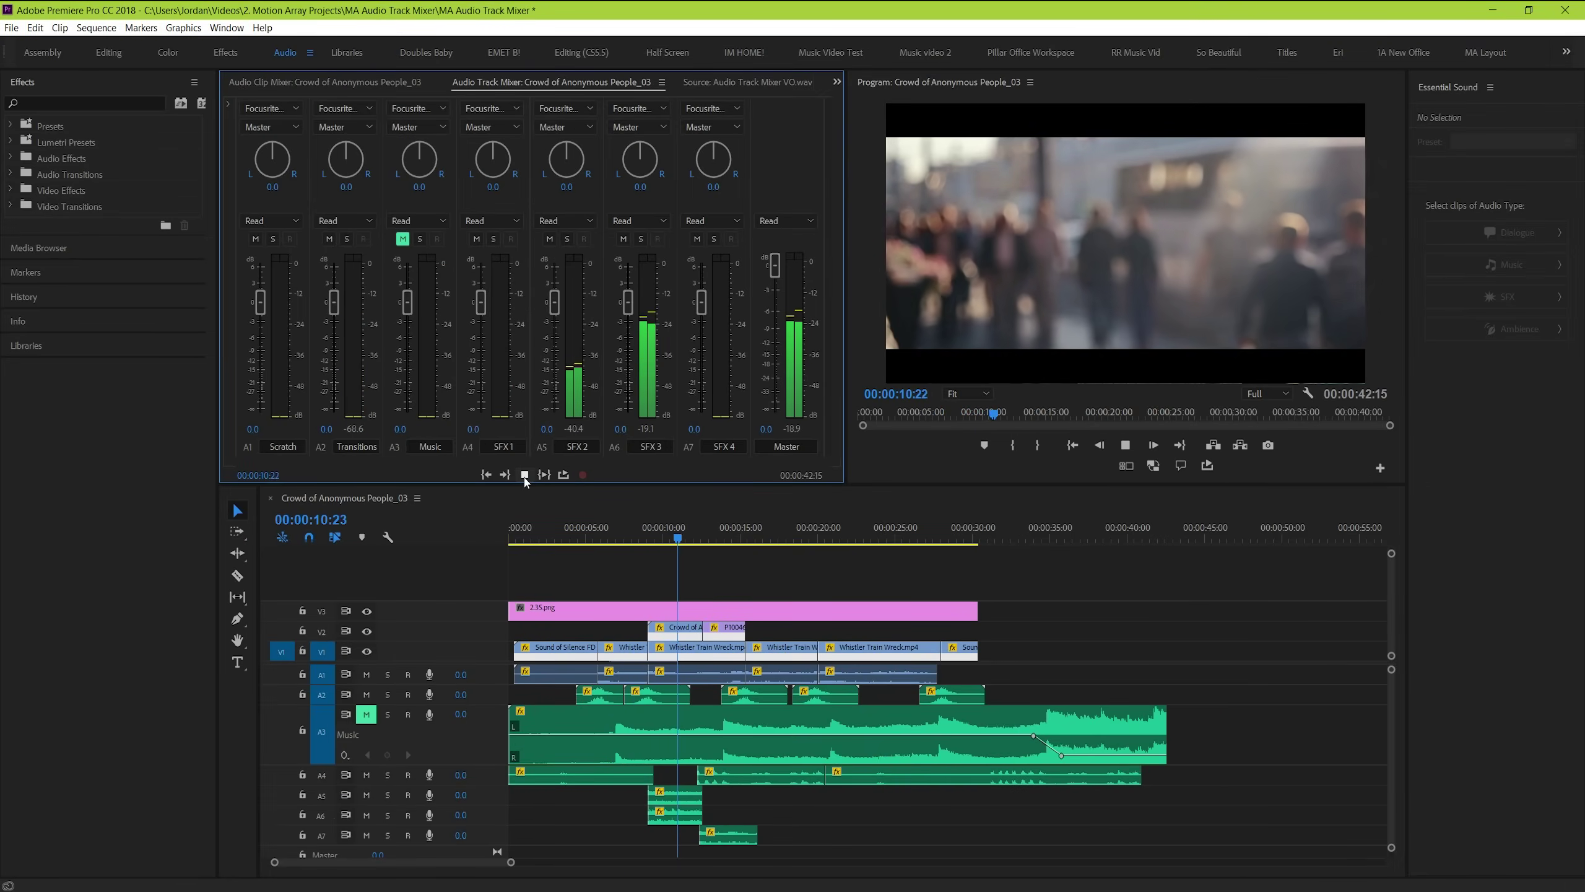
{"action": "left_click", "coordinate": [524, 476]}
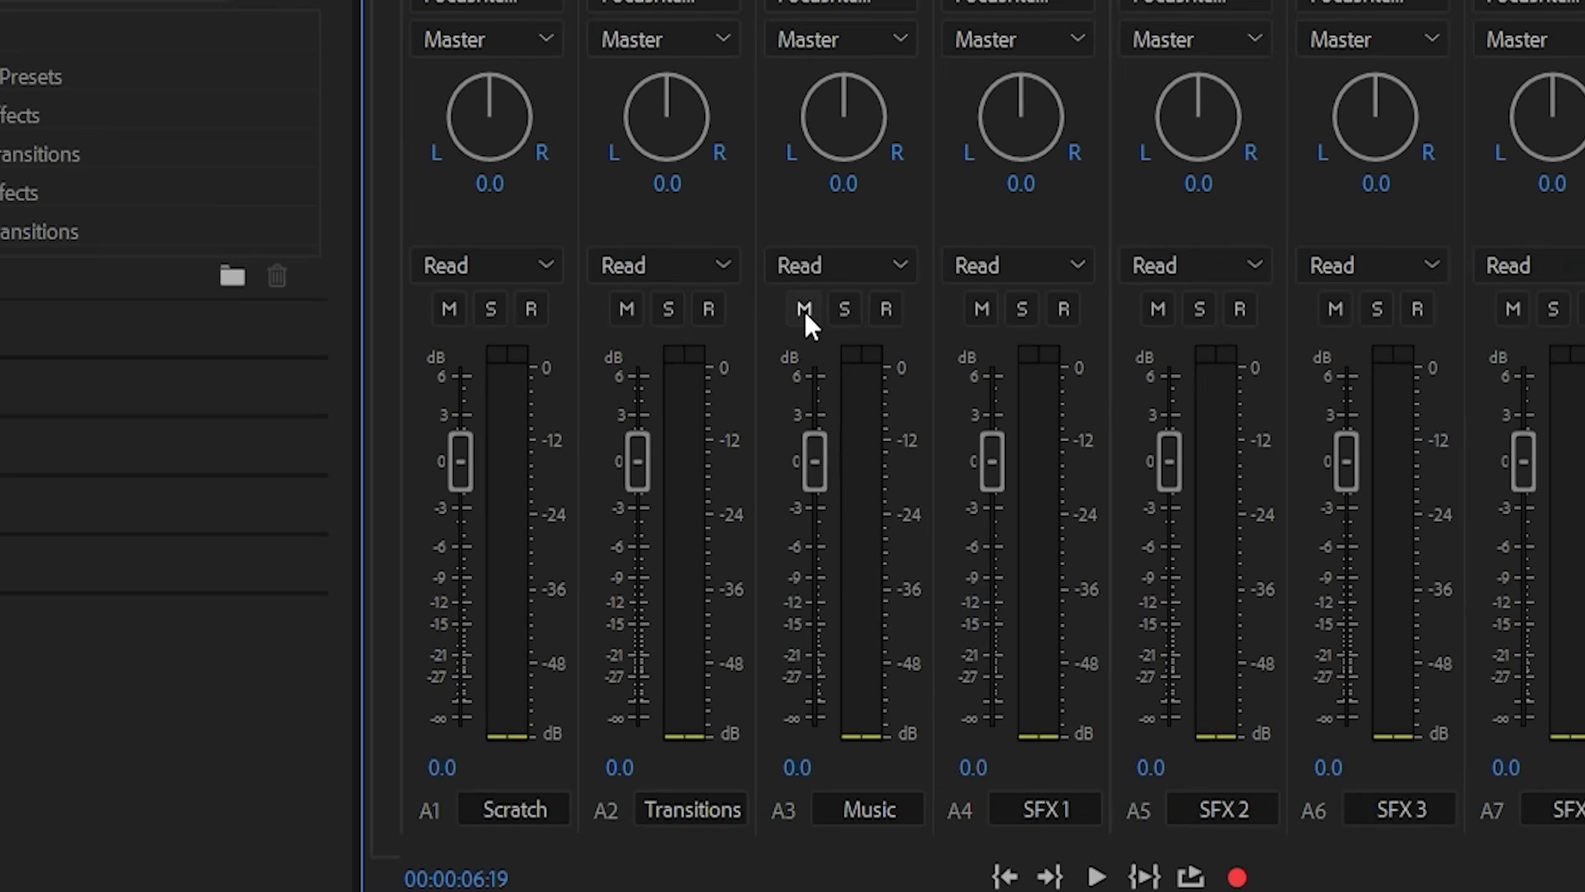
{"action": "left_click", "coordinate": [804, 309]}
{"action": "left_click", "coordinate": [845, 308]}
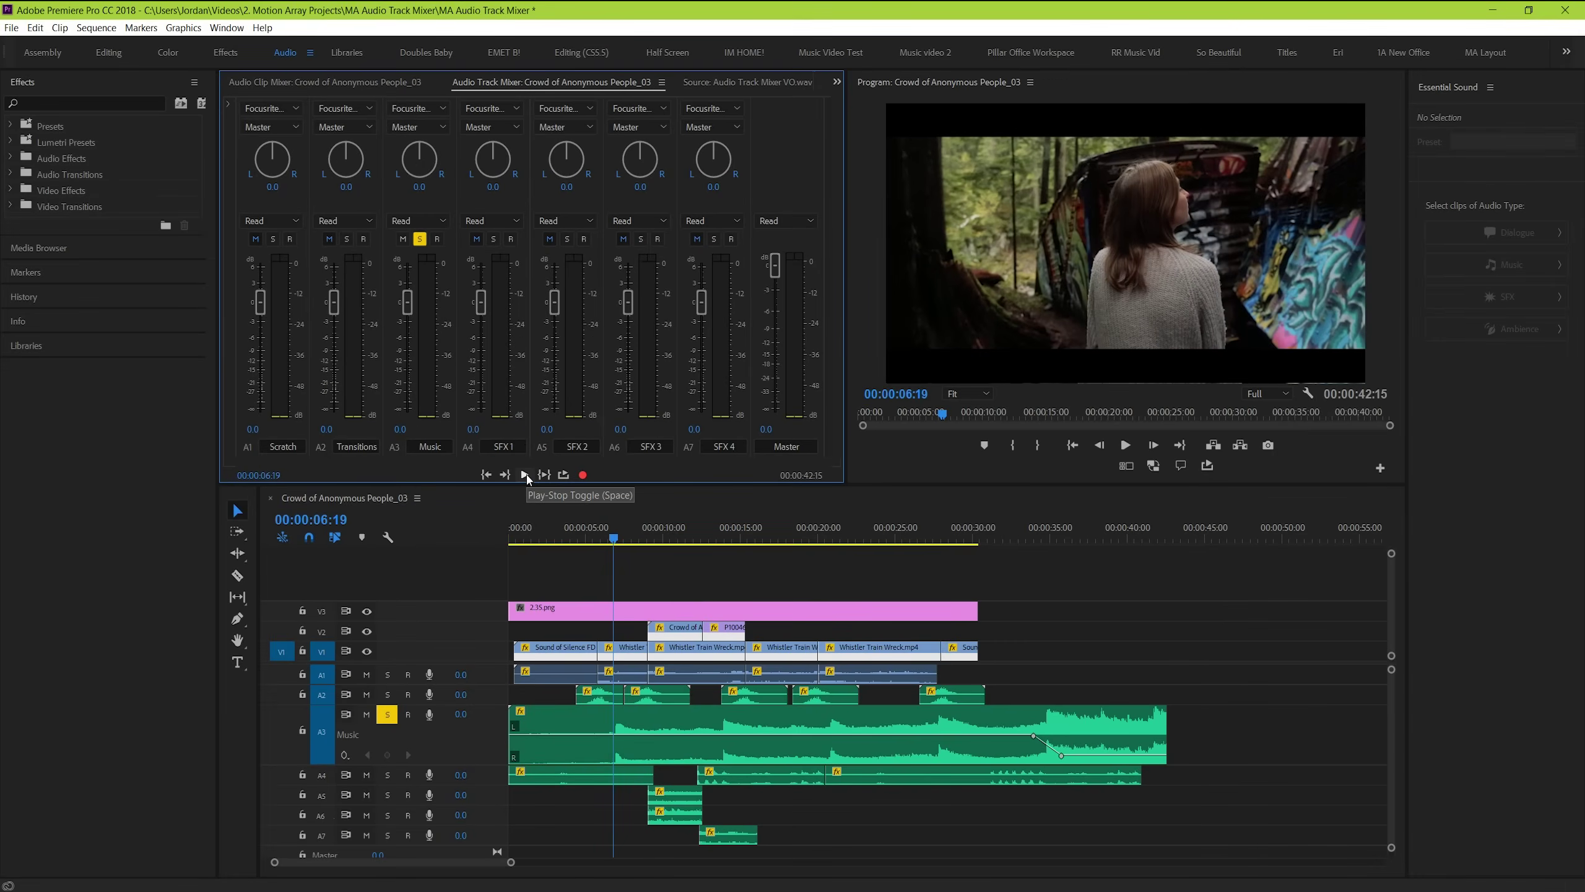
{"action": "left_click", "coordinate": [526, 477]}
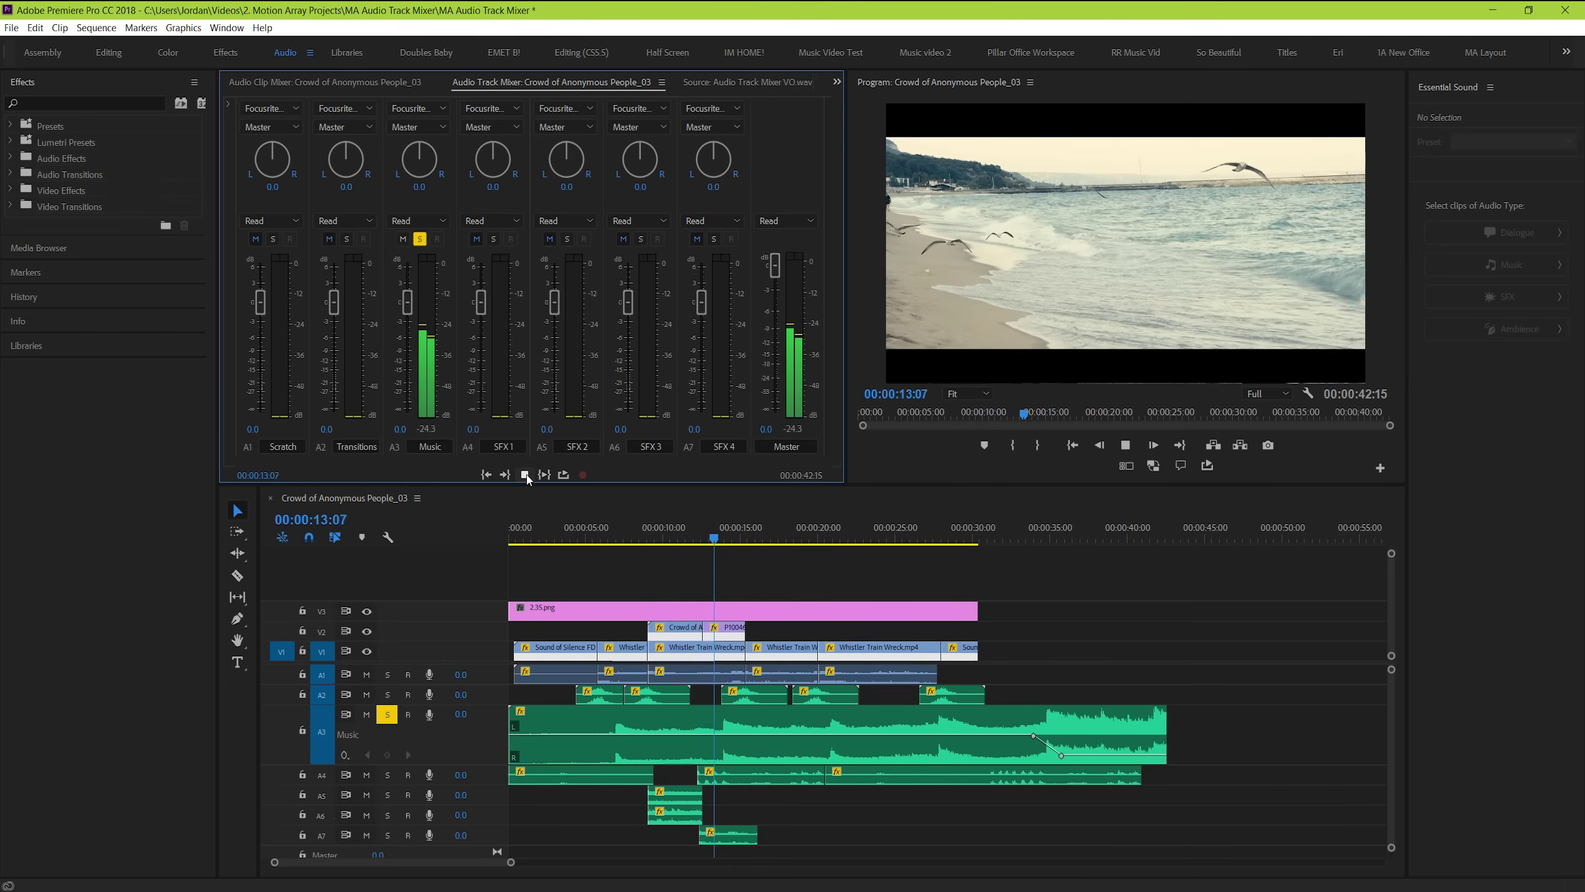
{"action": "left_click", "coordinate": [527, 474]}
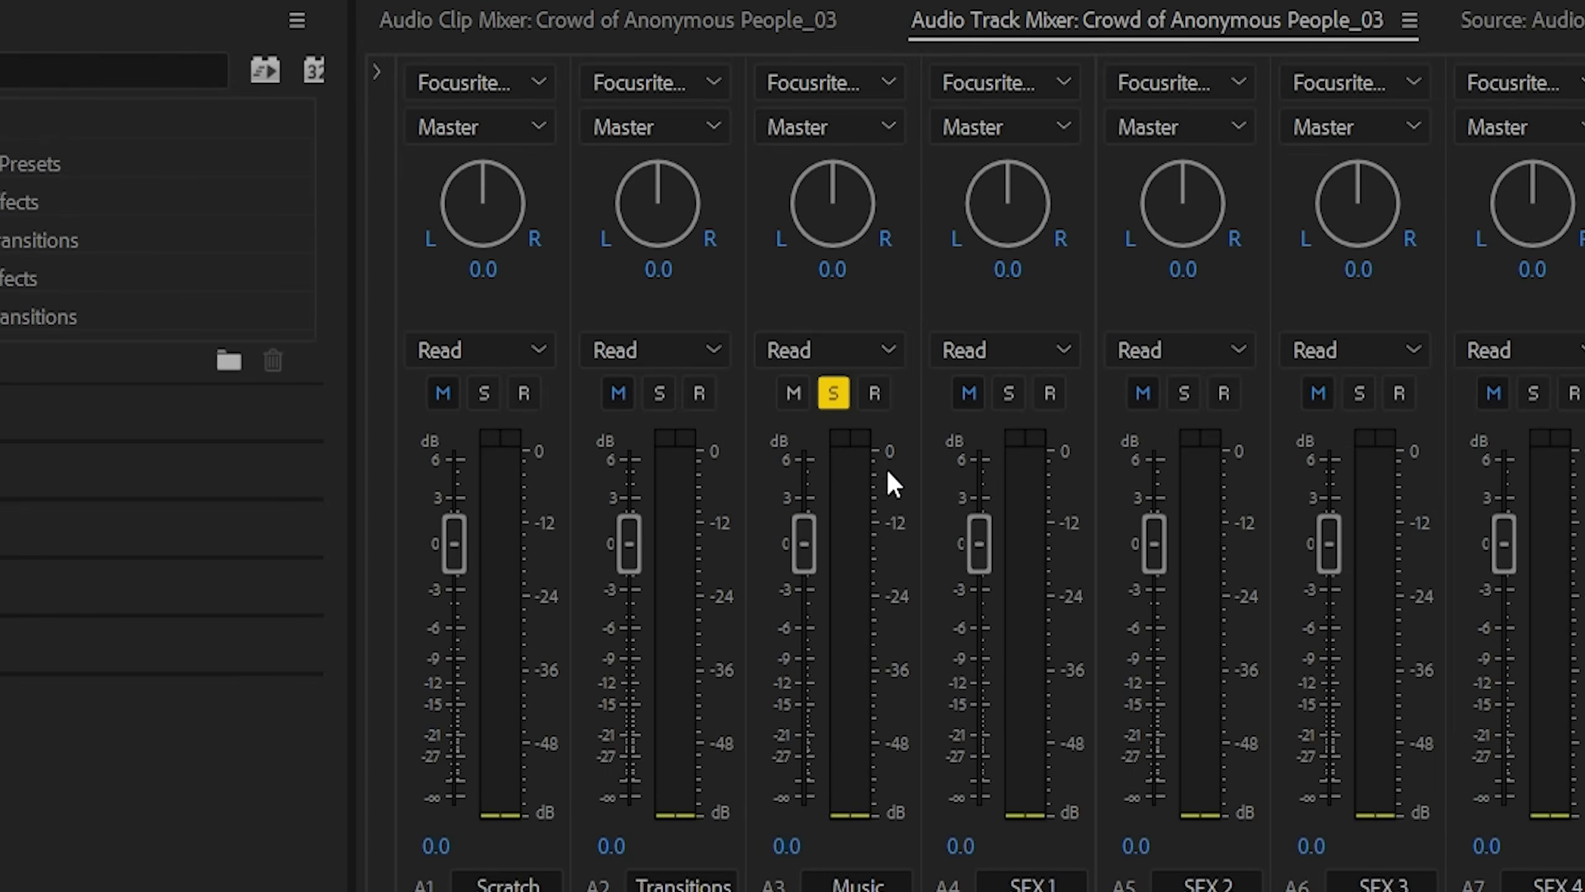
{"action": "left_click", "coordinate": [834, 393]}
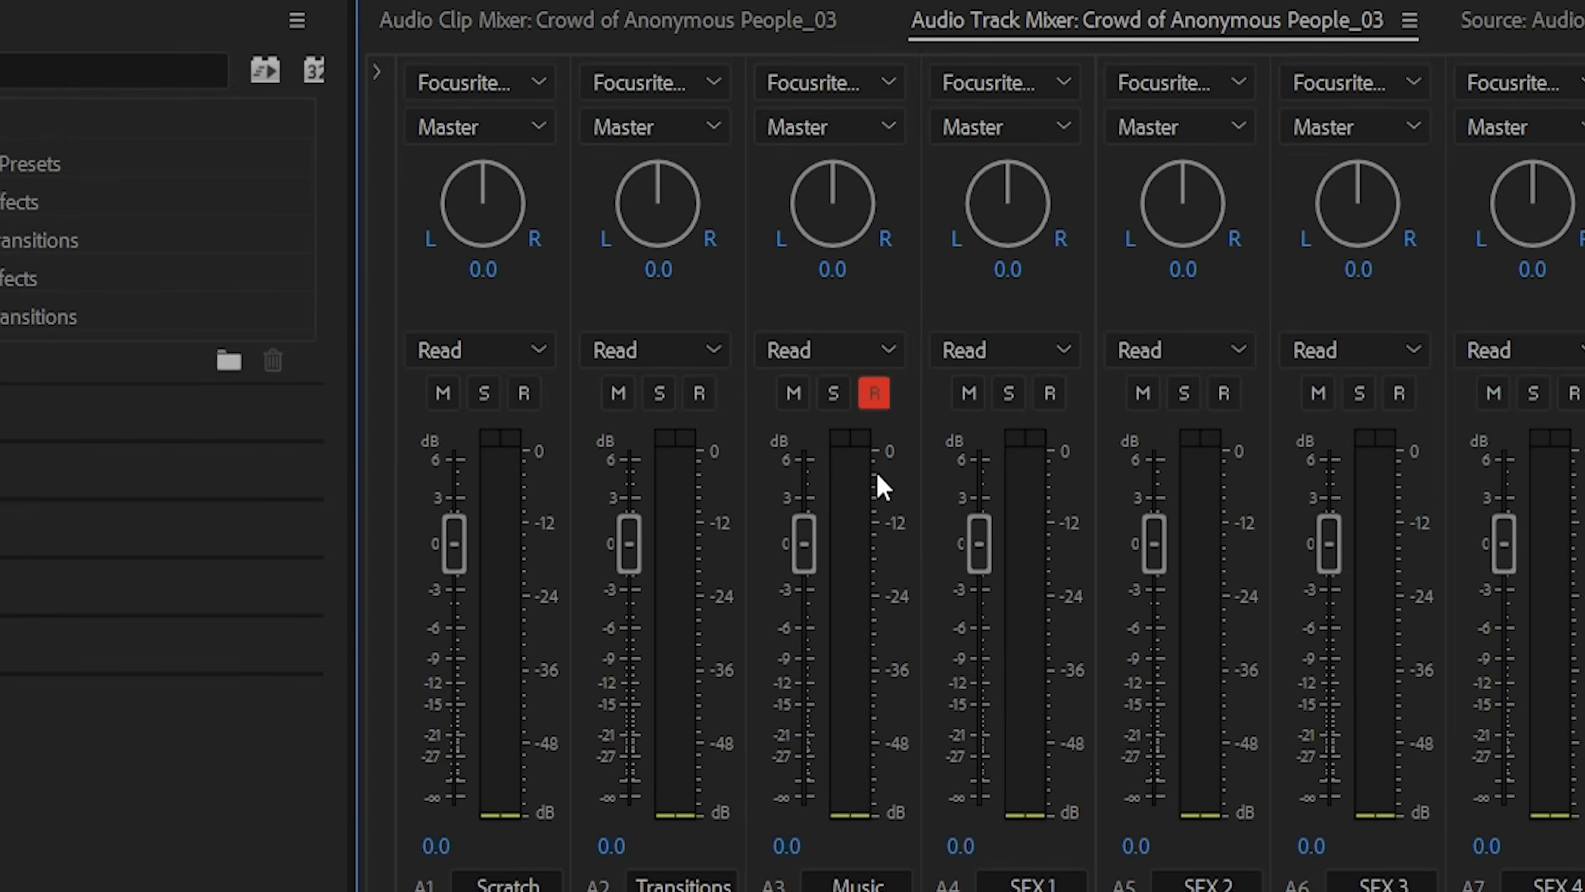
{"action": "left_click", "coordinate": [876, 394]}
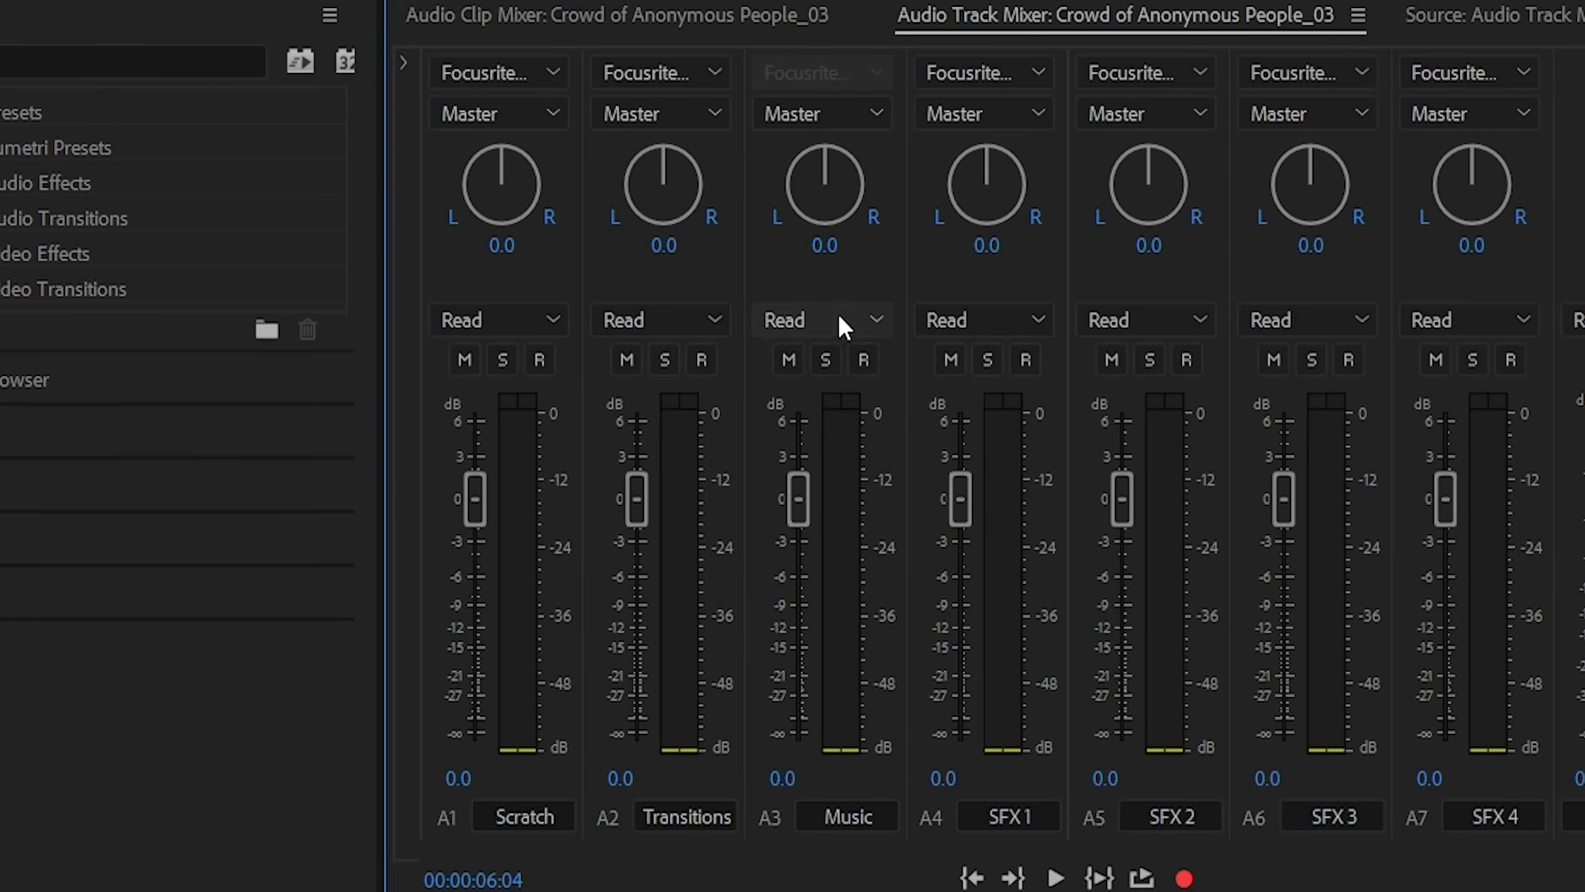
- Save the project, test the Music volume, and switch Music automation to Write
{"action": "left_click", "coordinate": [614, 262]}
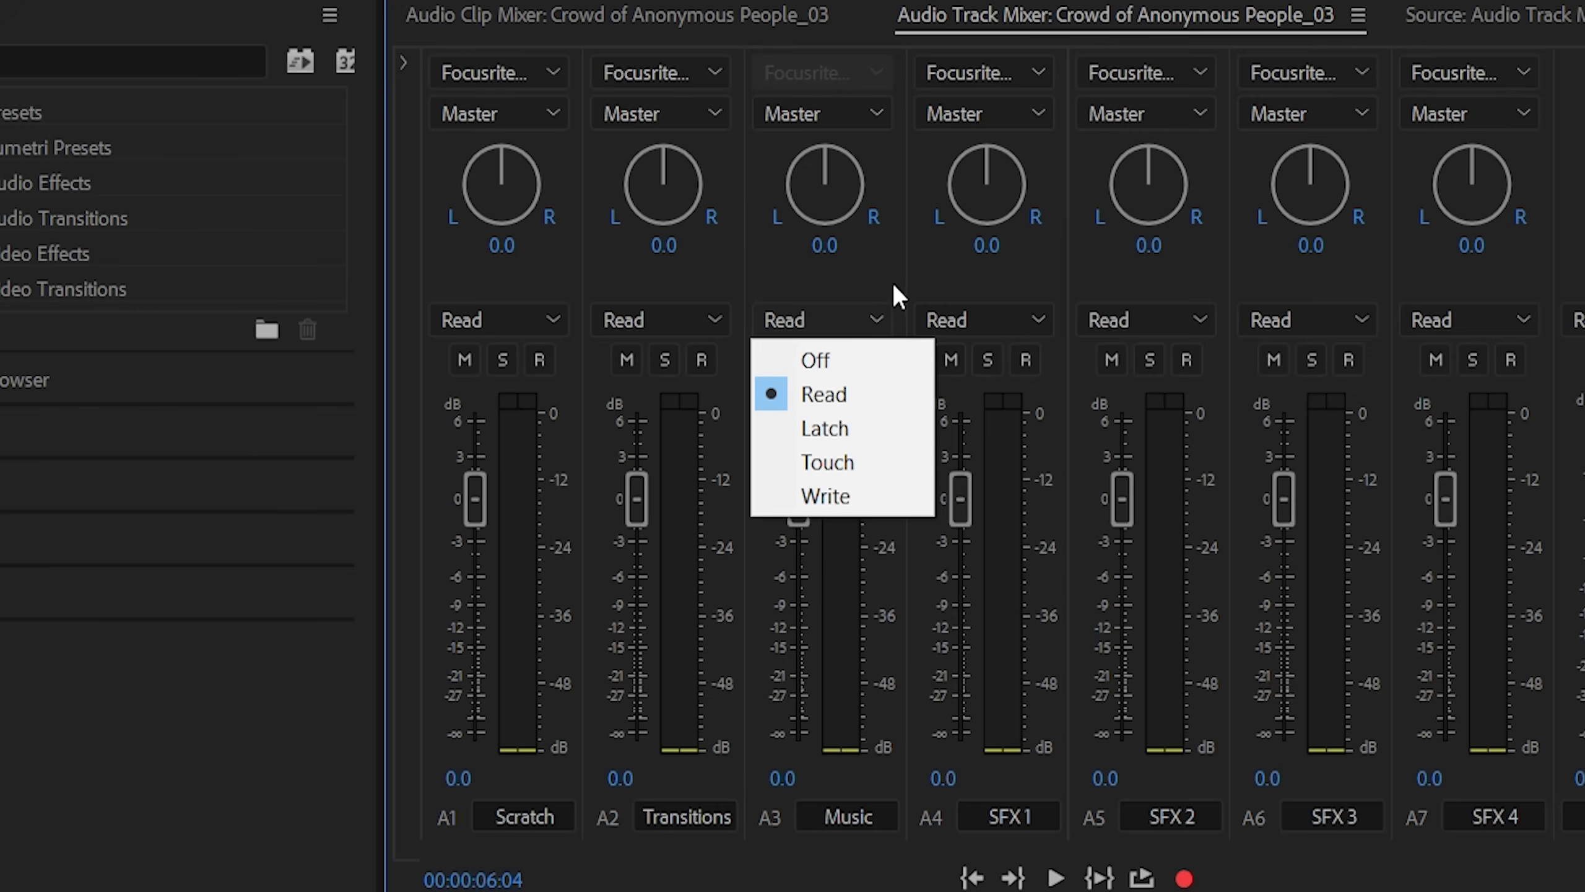
{"action": "left_click", "coordinate": [886, 397]}
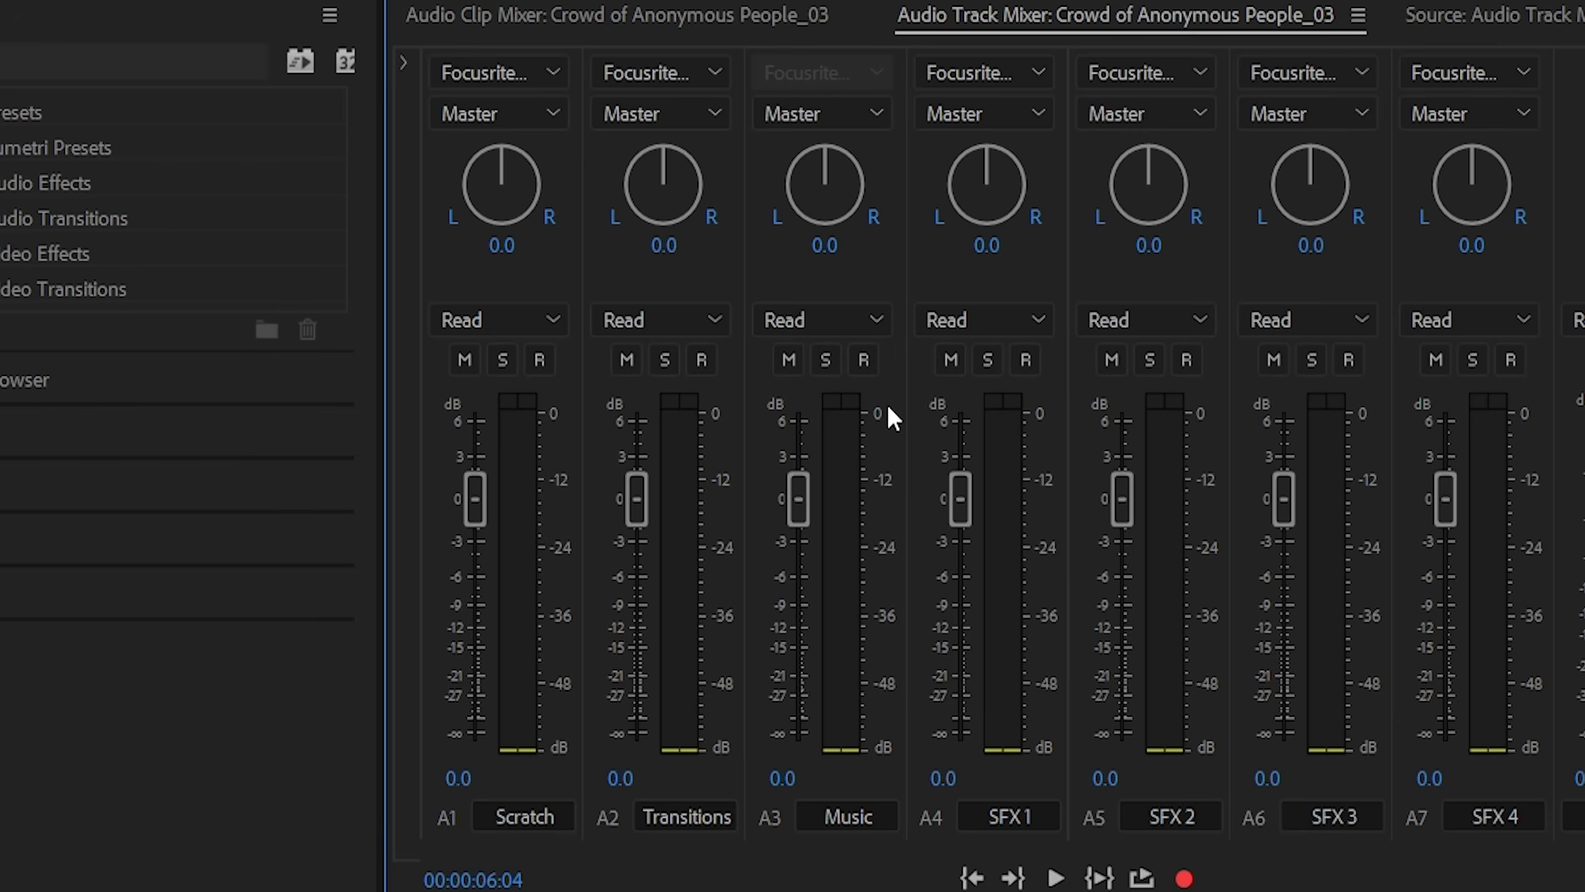
{"action": "key", "text": "ctrl+s"}
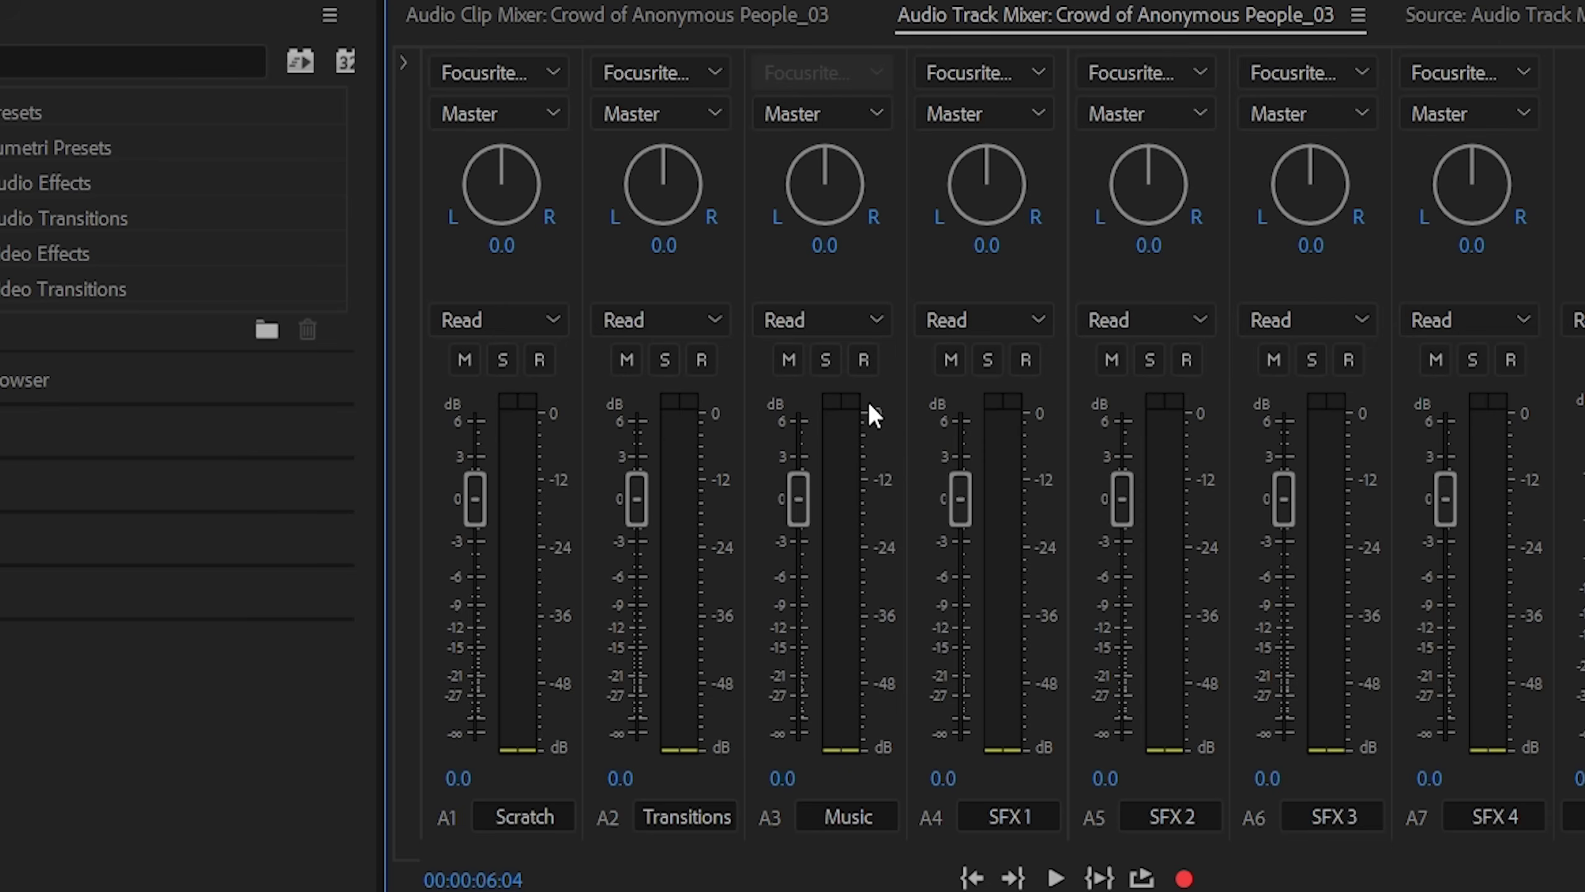
{"action": "mouse_move", "coordinate": [799, 499]}
{"action": "left_mouse_down"}
{"action": "mouse_move", "coordinate": [803, 622]}
{"action": "mouse_move", "coordinate": [820, 489]}
{"action": "left_mouse_up"}
{"action": "left_click", "coordinate": [868, 323]}
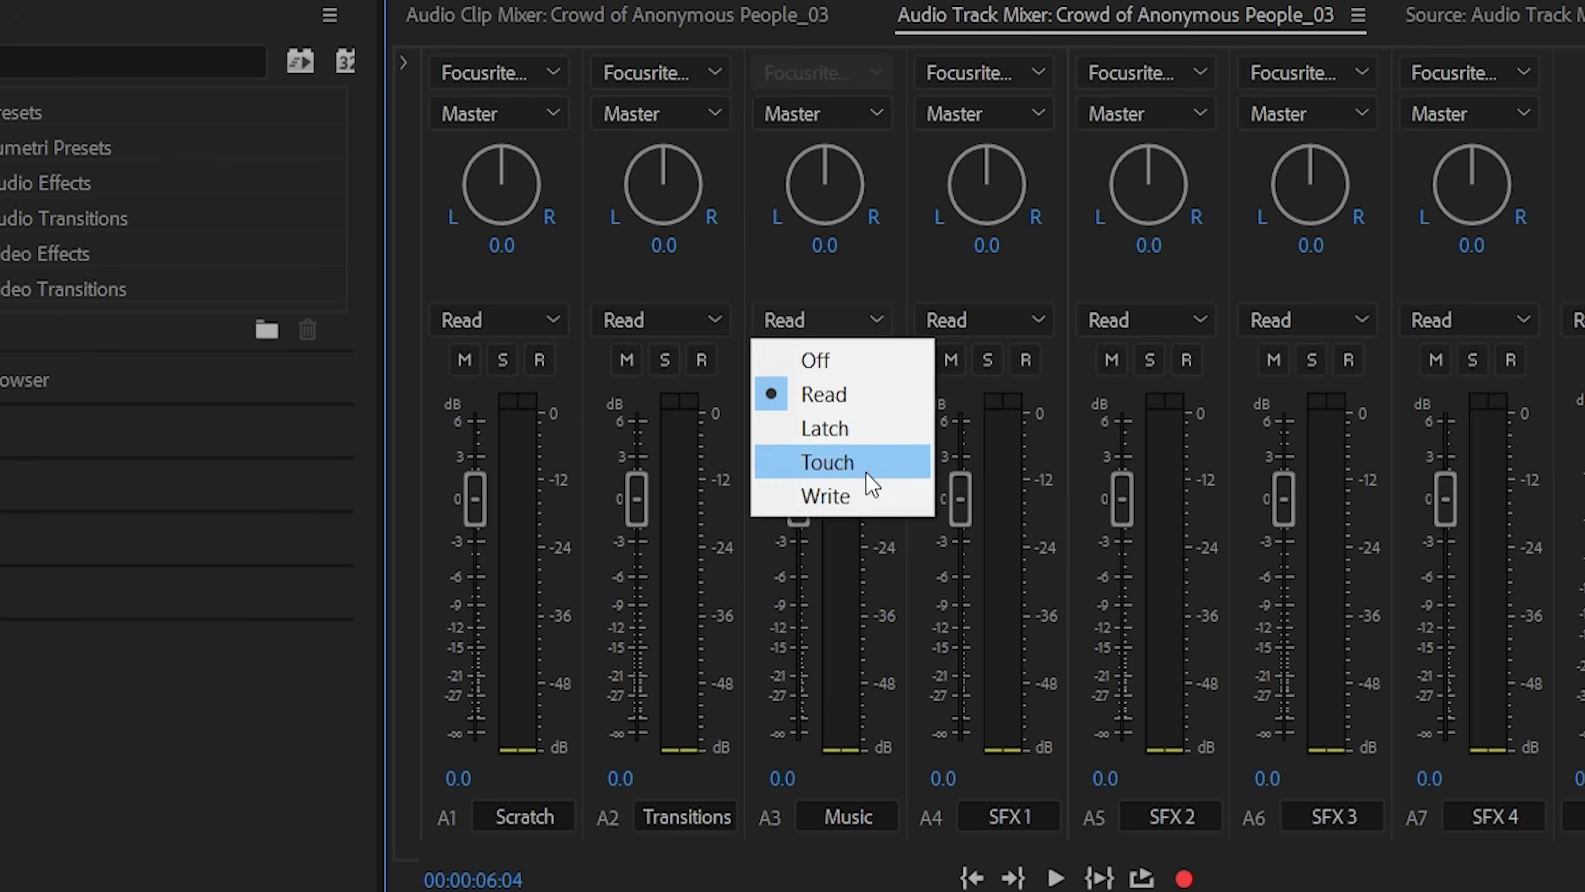
{"action": "left_click", "coordinate": [863, 496]}
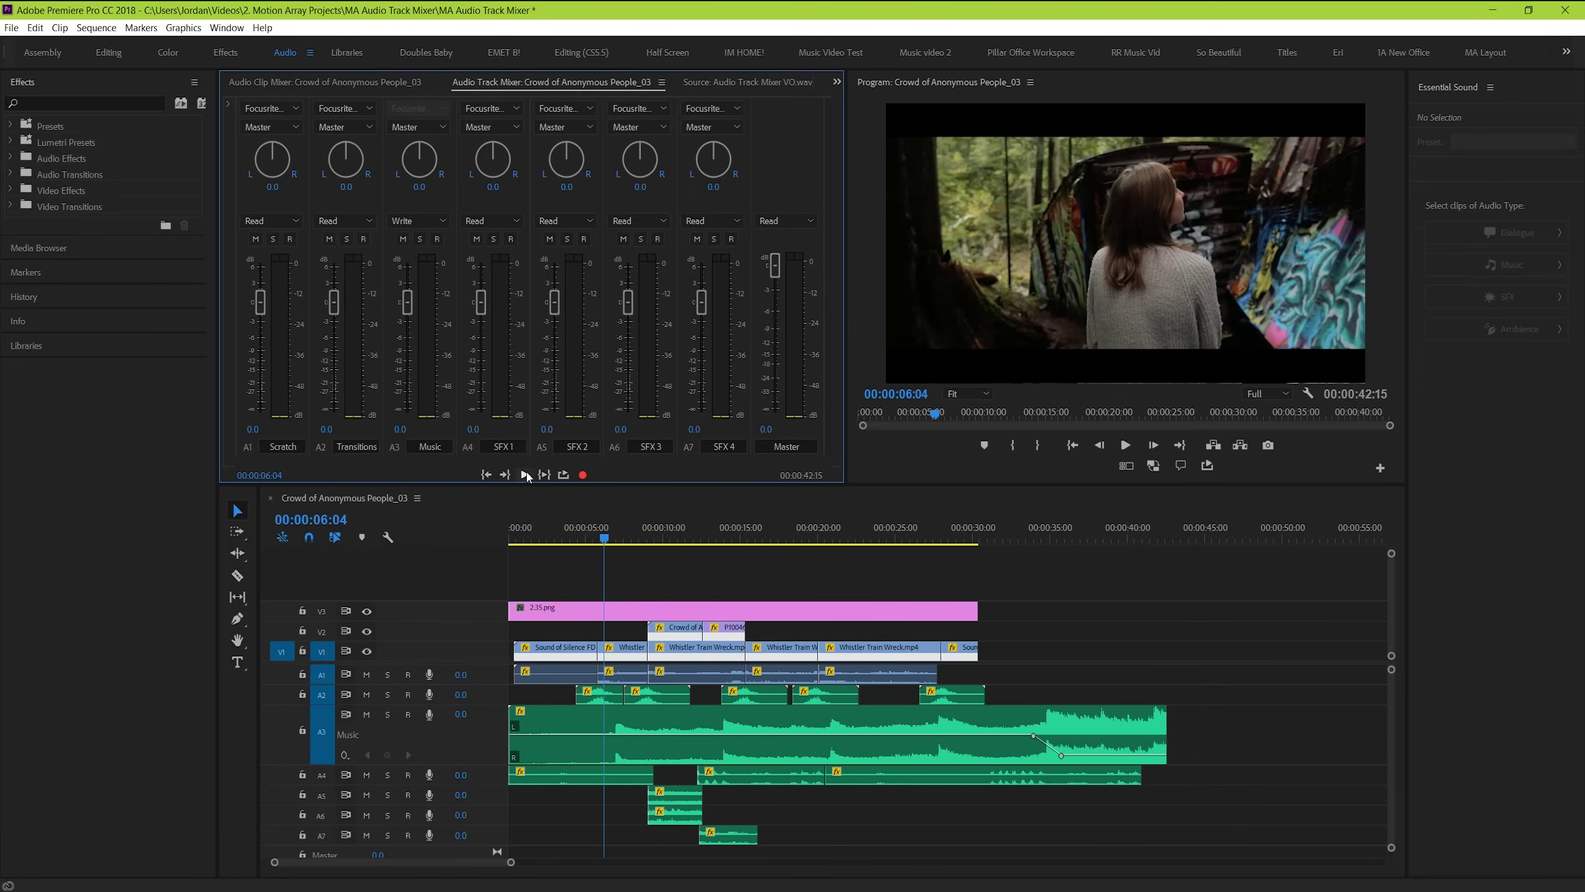
- Record a live Music volume ride during playback, ending around -1.9 dB
{"action": "left_click", "coordinate": [524, 475]}
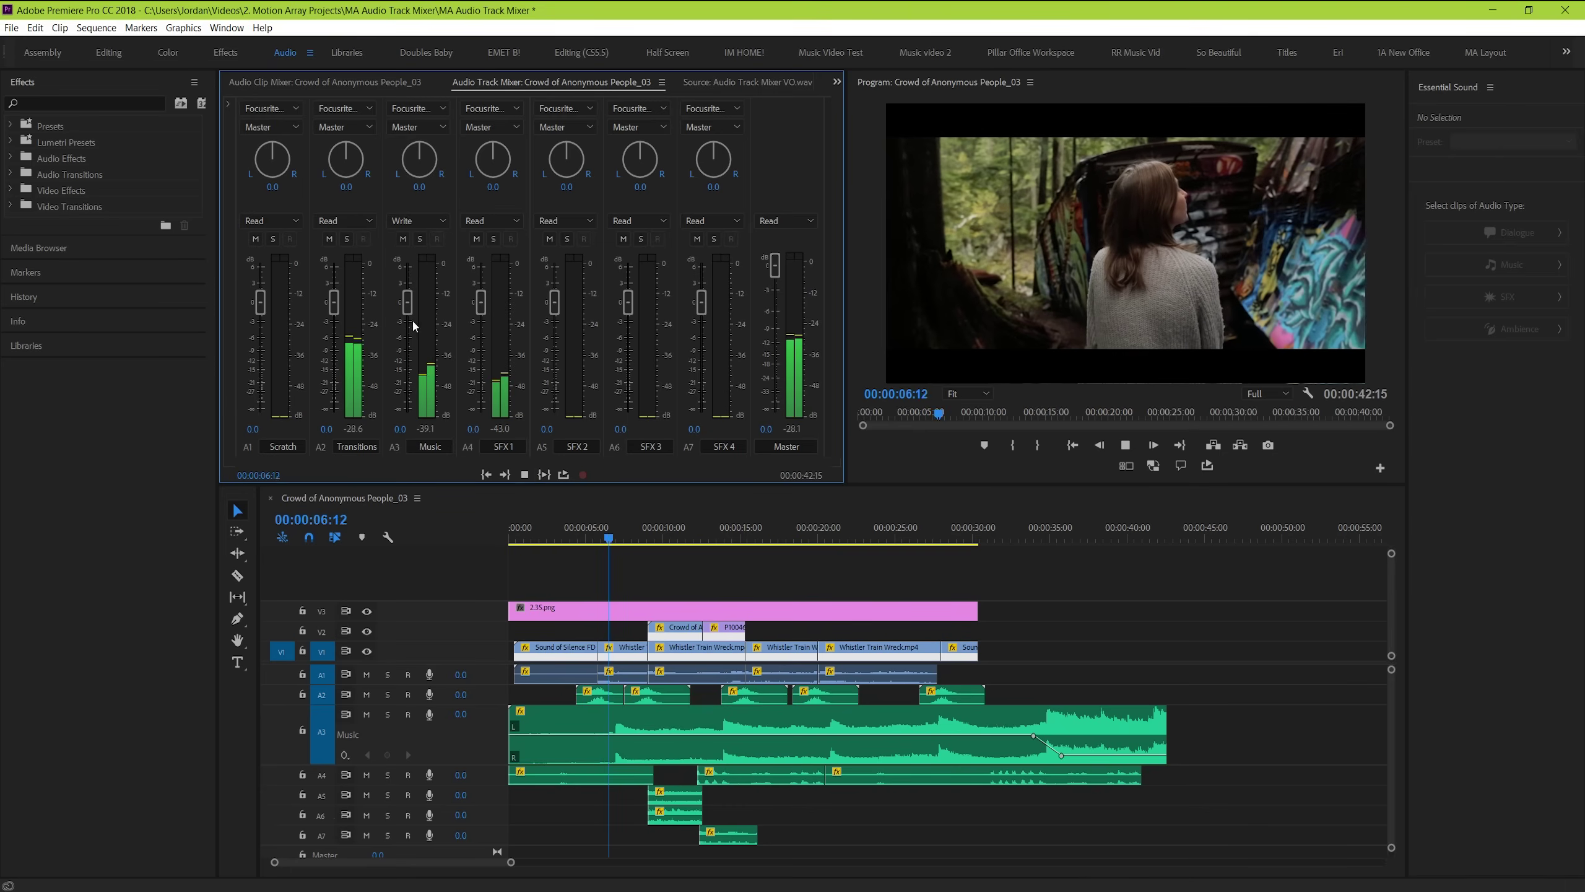
{"action": "mouse_move", "coordinate": [408, 307]}
{"action": "left_mouse_down"}
{"action": "mouse_move", "coordinate": [408, 388]}
{"action": "mouse_move", "coordinate": [406, 263]}
{"action": "left_mouse_up"}
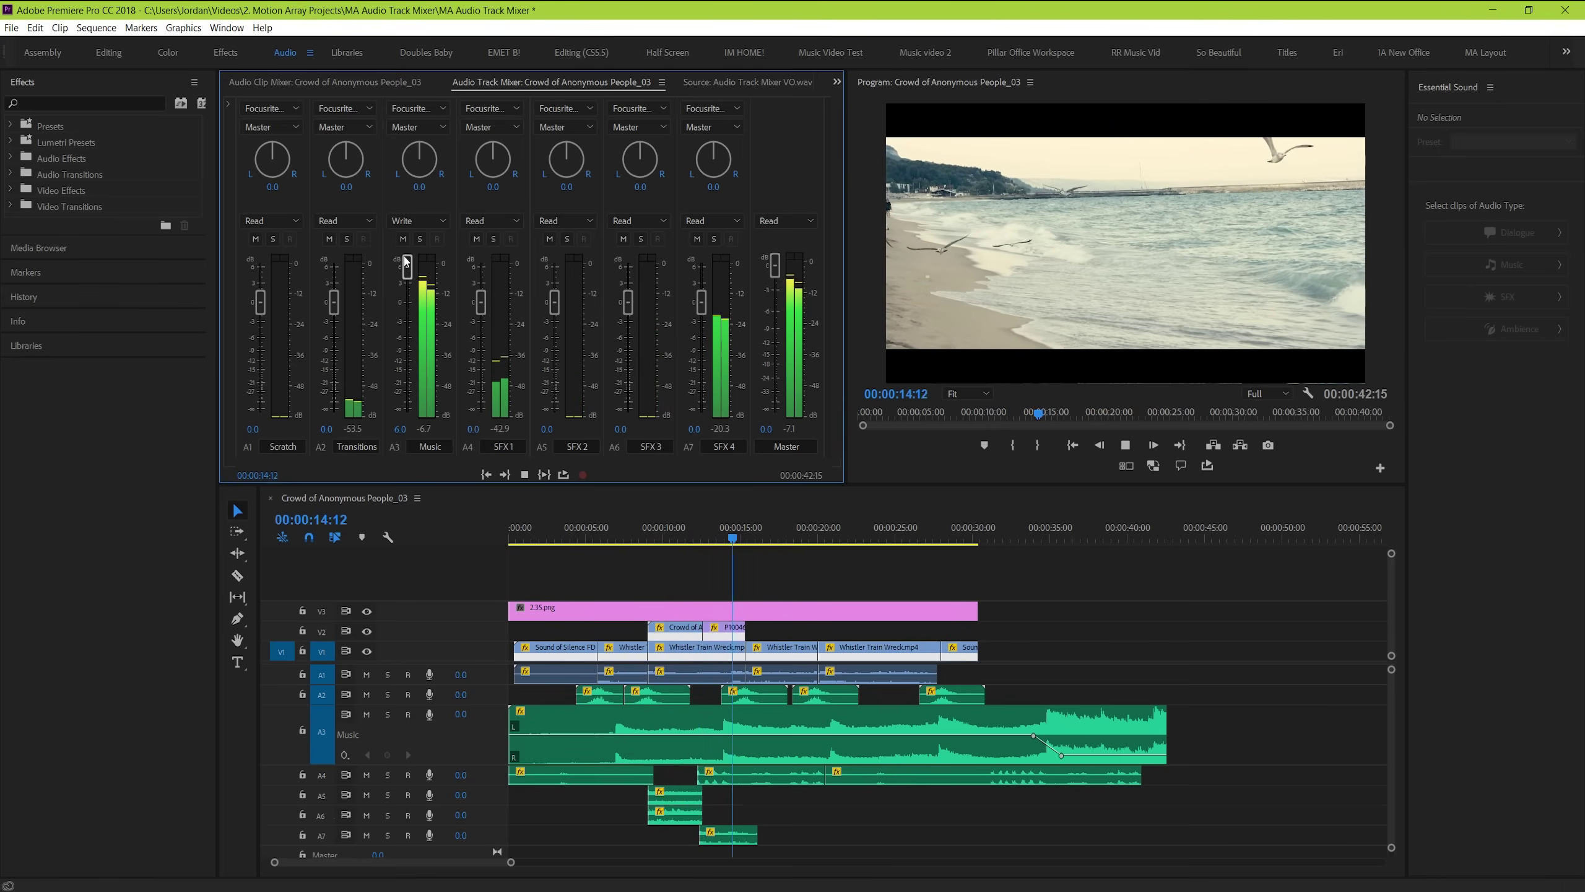
{"action": "left_click_drag", "start_coordinate": [406, 264], "coordinate": [419, 329]}
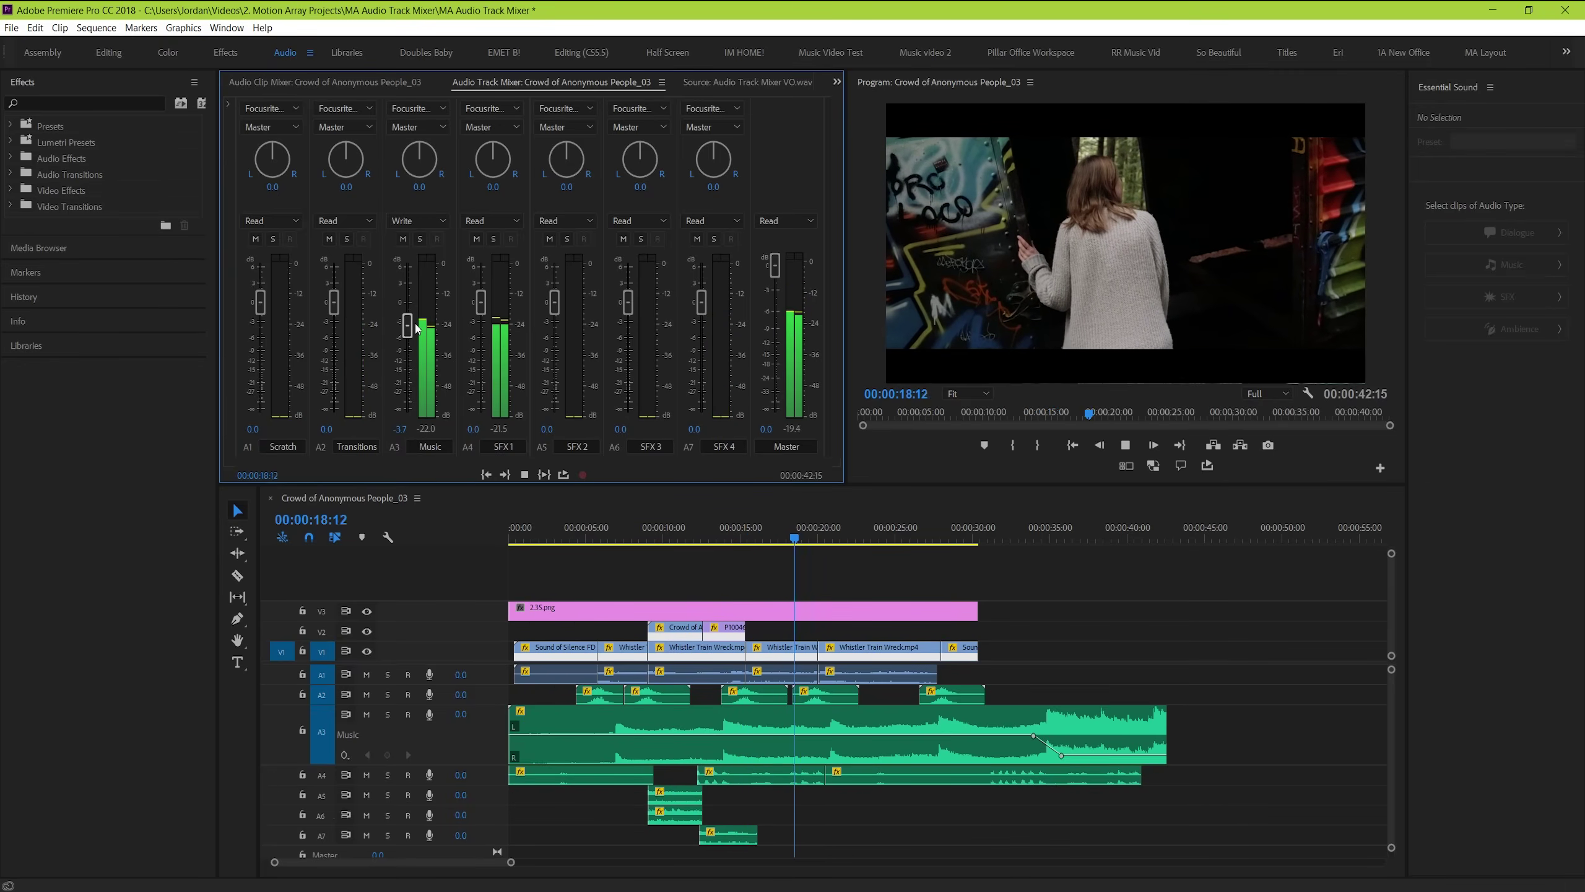
{"action": "left_click", "coordinate": [524, 475]}
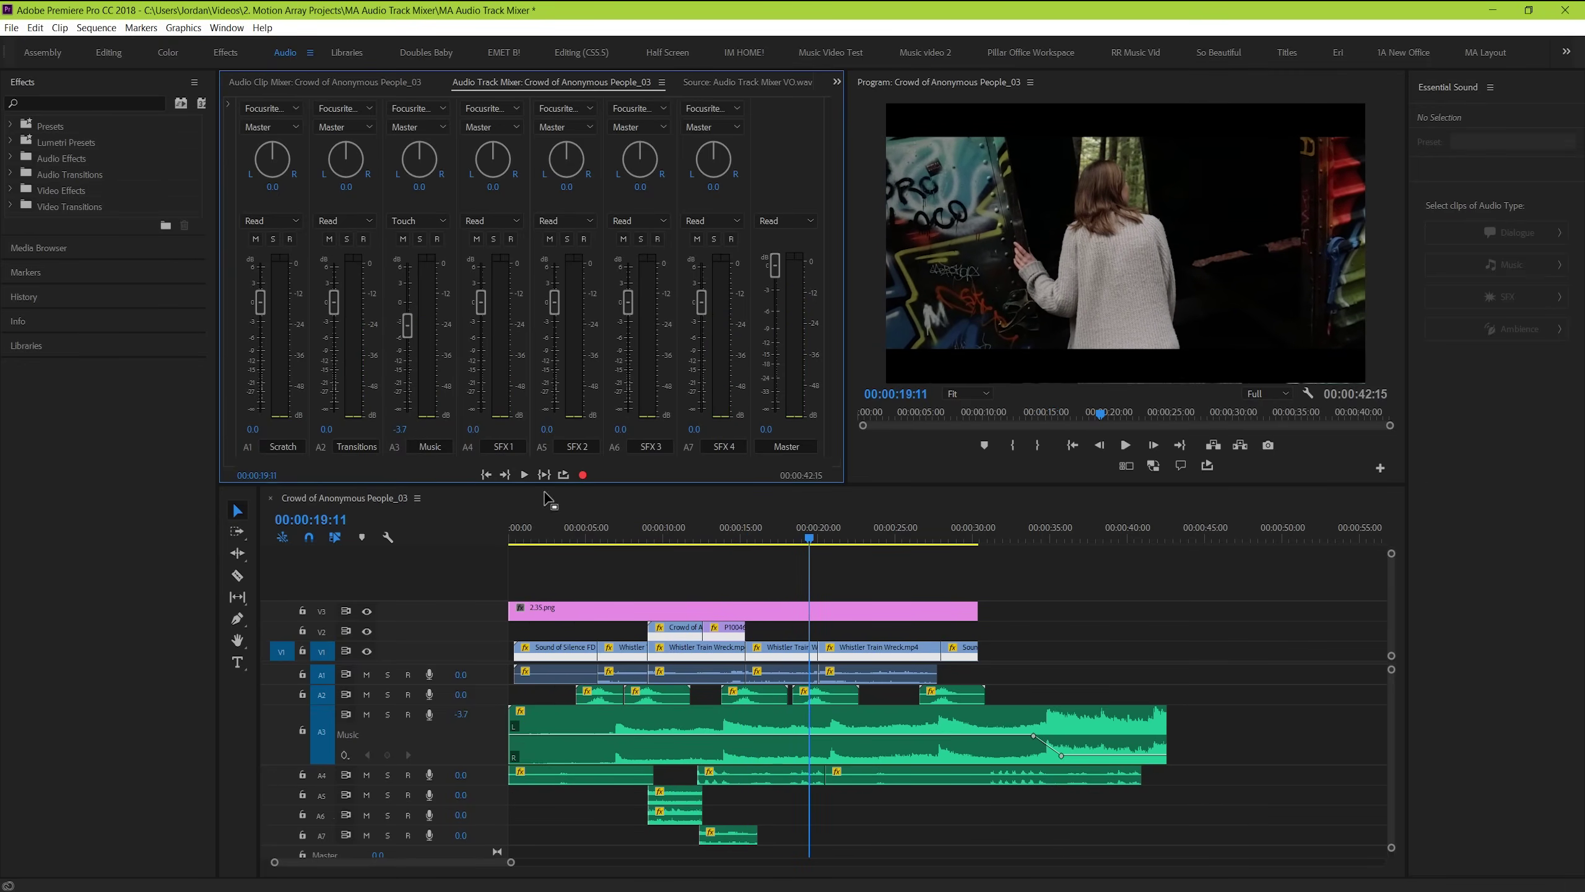
- Return Music to Read automation and replay from about six seconds to review
{"action": "left_click", "coordinate": [609, 538]}
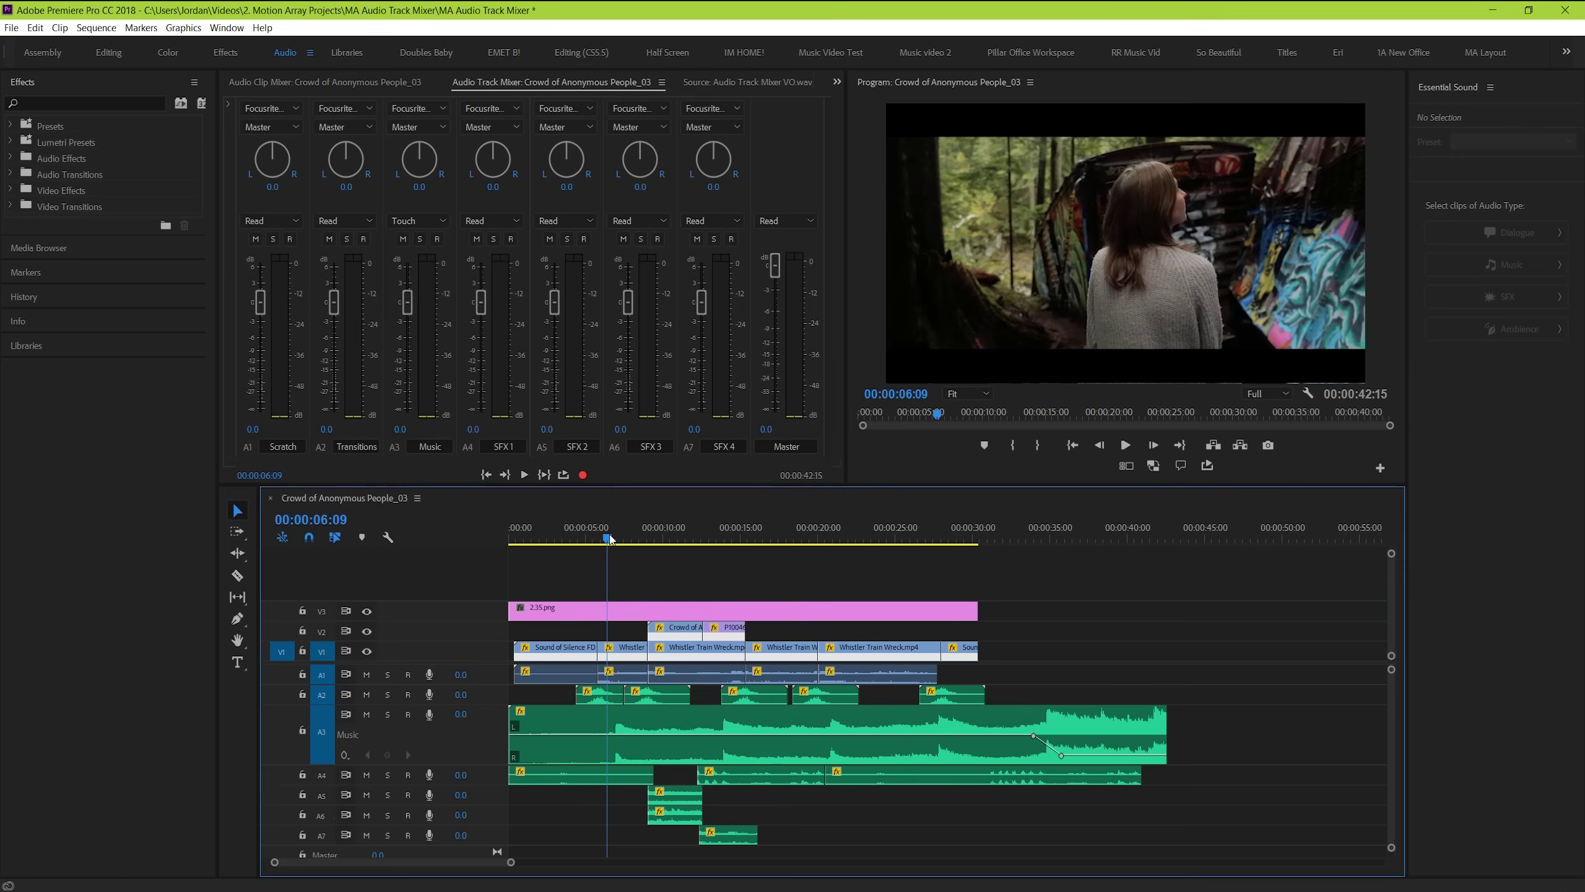
{"action": "left_click", "coordinate": [426, 224]}
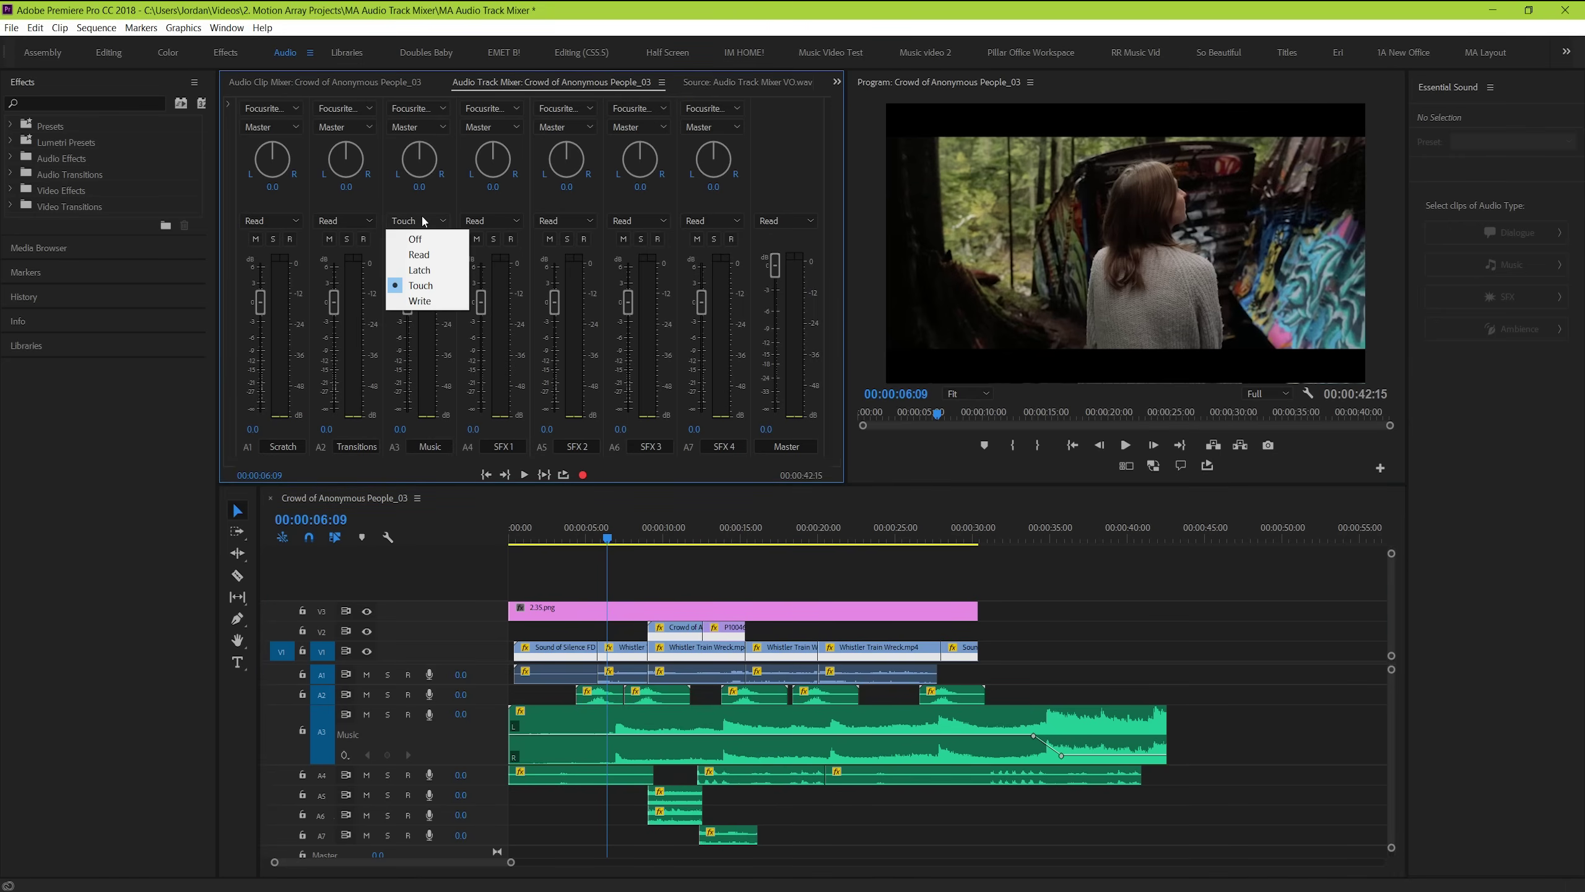
{"action": "left_click", "coordinate": [433, 254]}
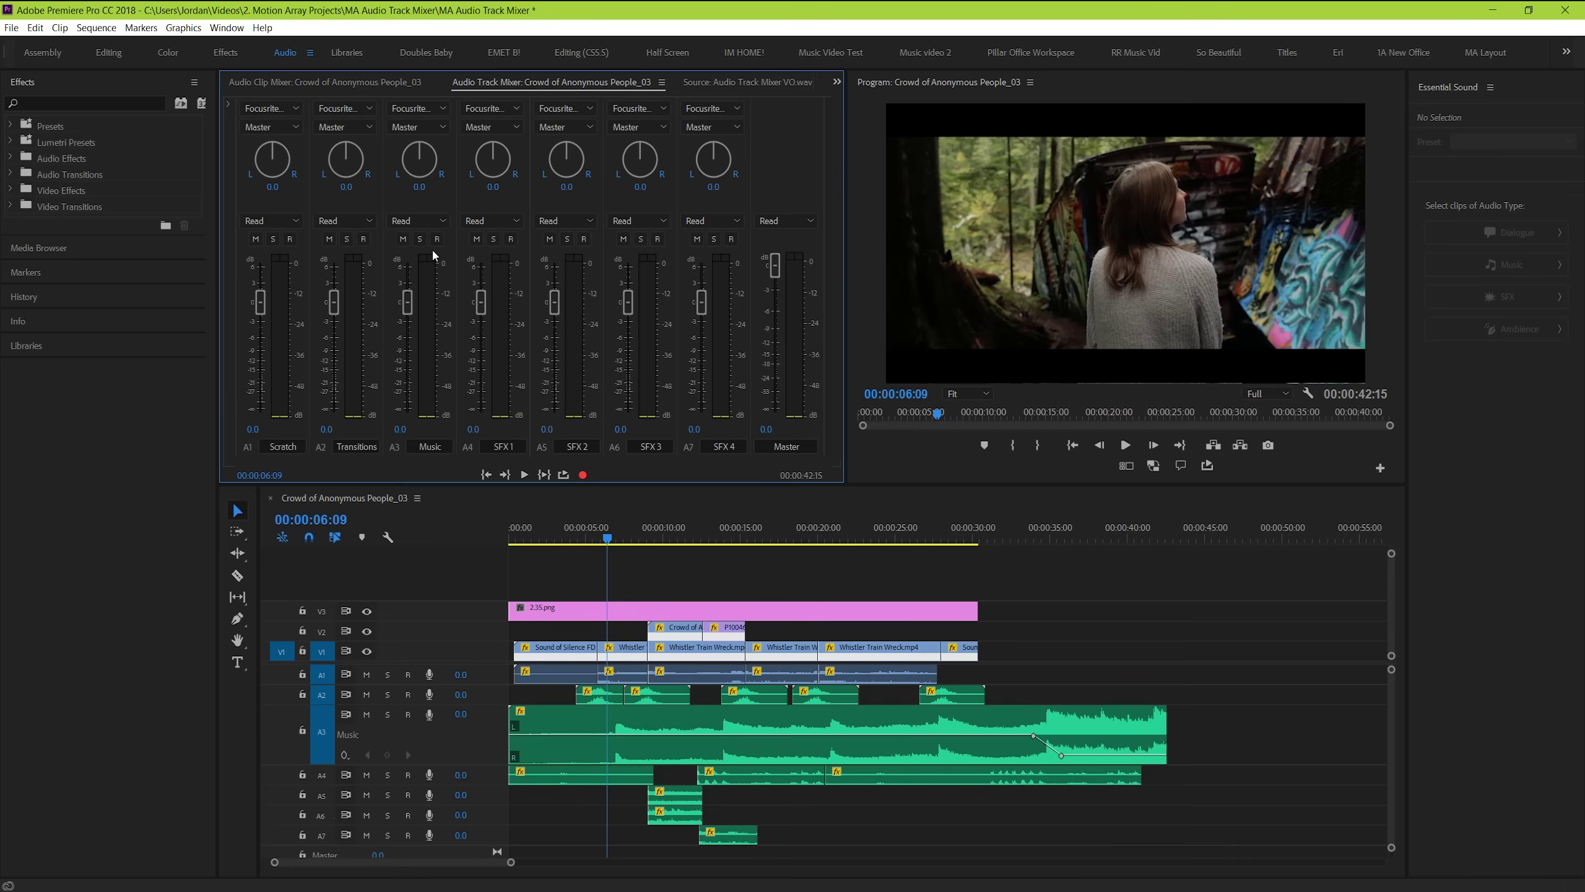
{"action": "left_click", "coordinate": [528, 473]}
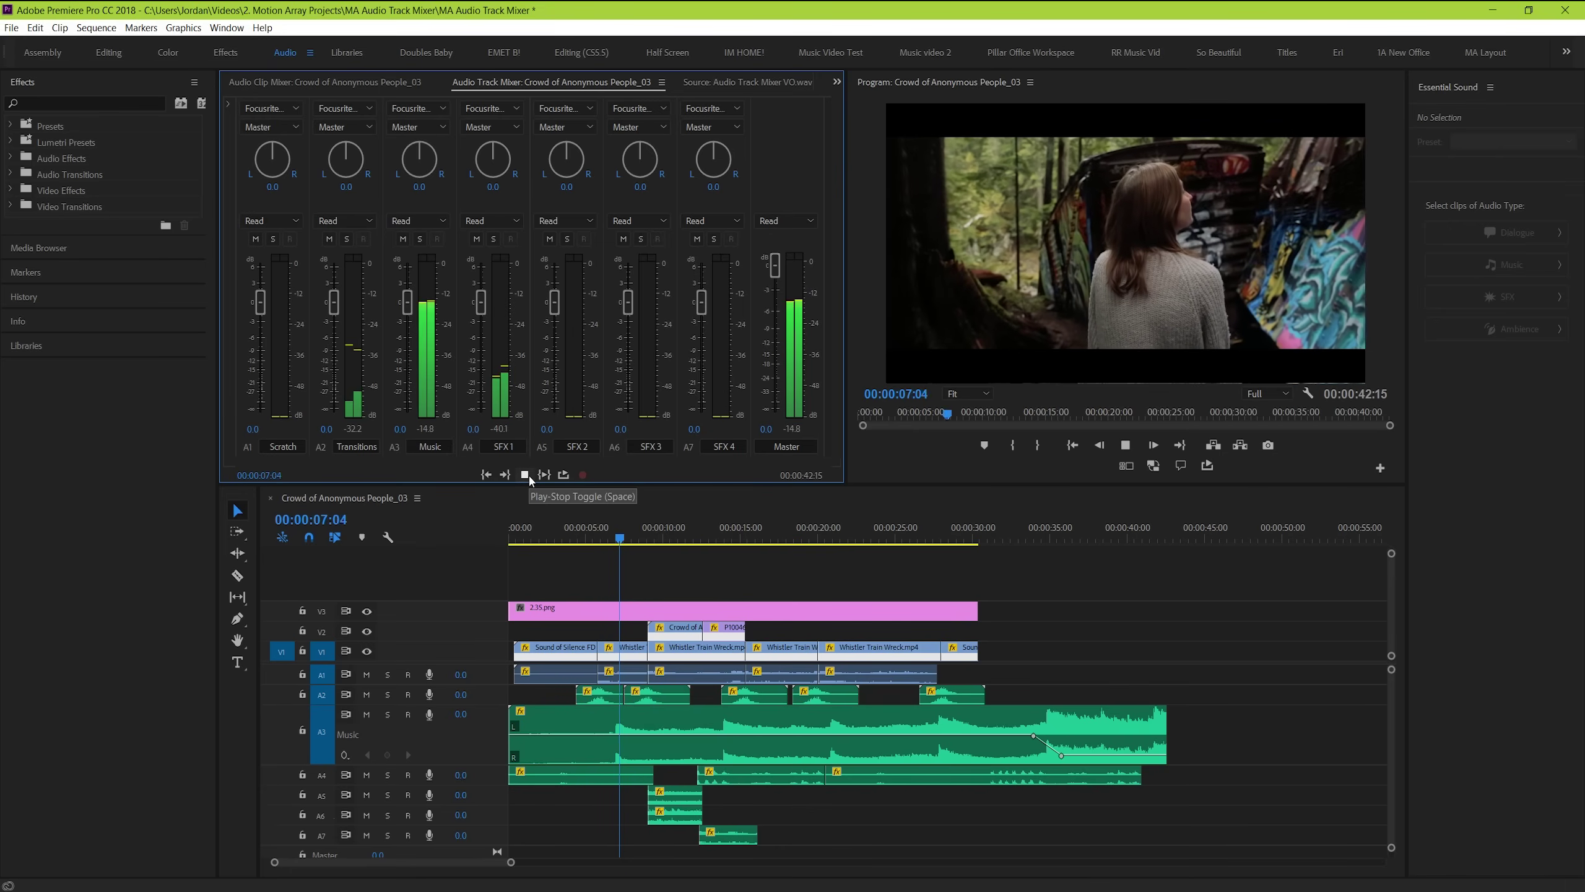
{"action": "left_click", "coordinate": [458, 754]}
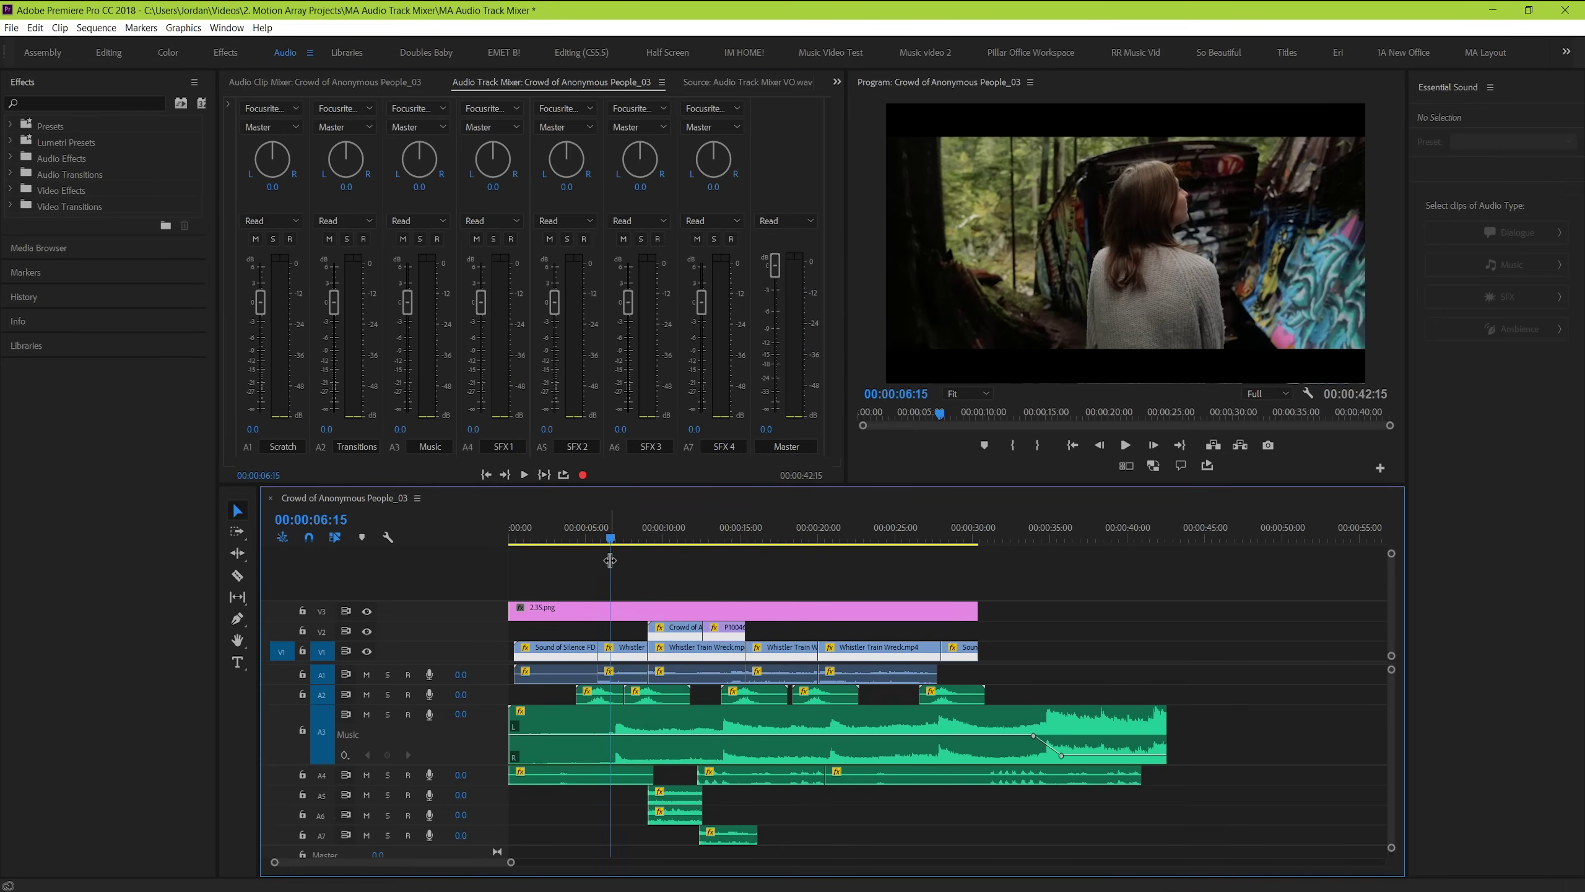
- Display the Music track's Volume track keyframes on the timeline
{"action": "double_click", "coordinate": [436, 738]}
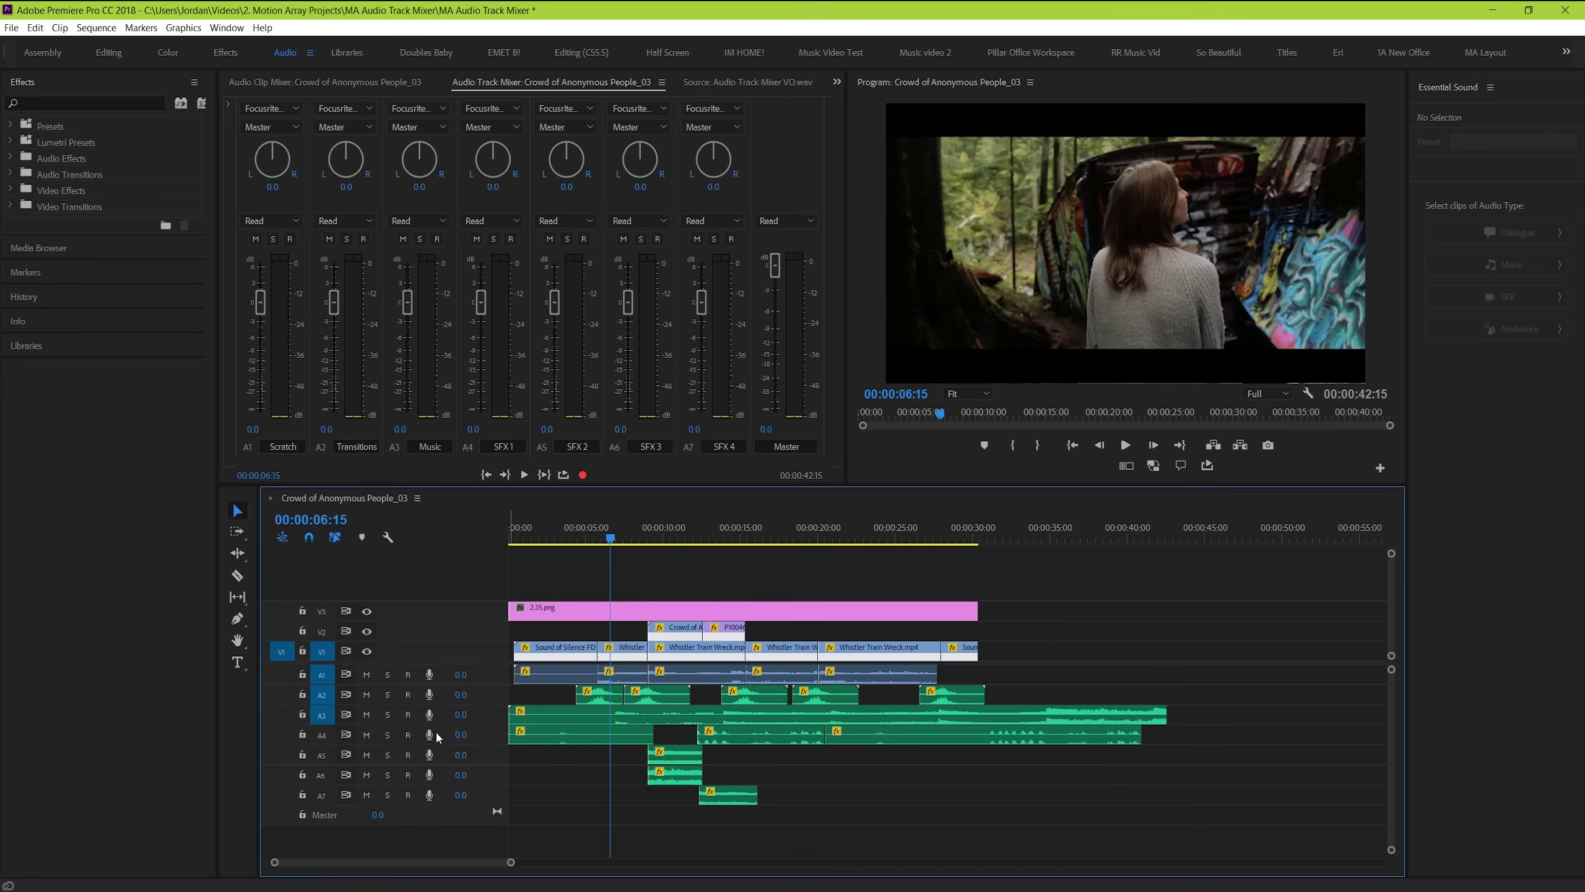
{"action": "double_click", "coordinate": [486, 715]}
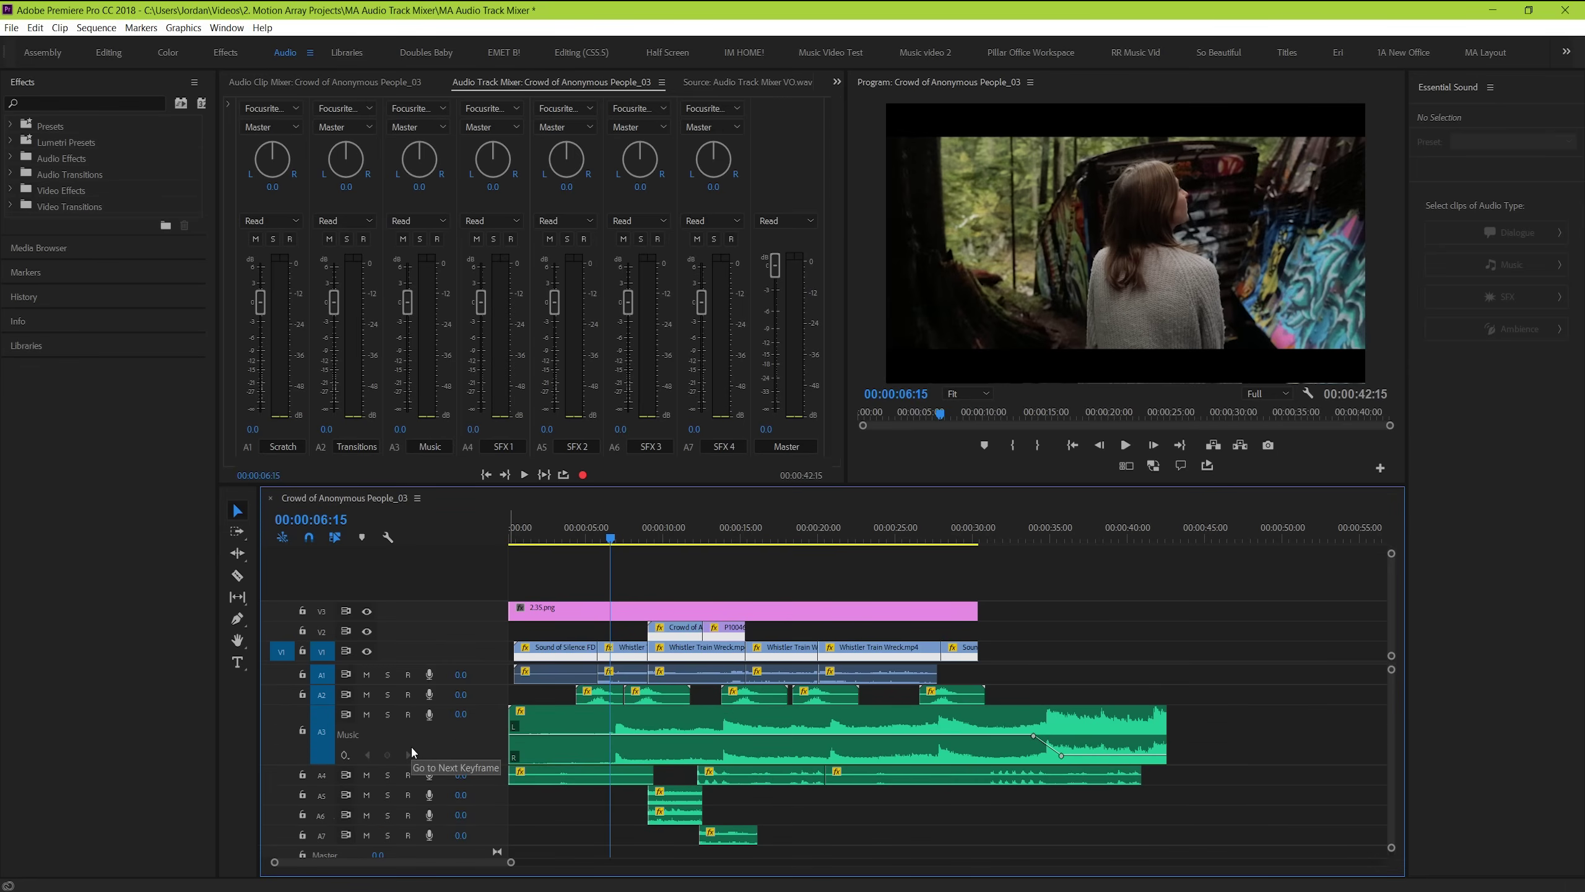
{"action": "left_click", "coordinate": [345, 754]}
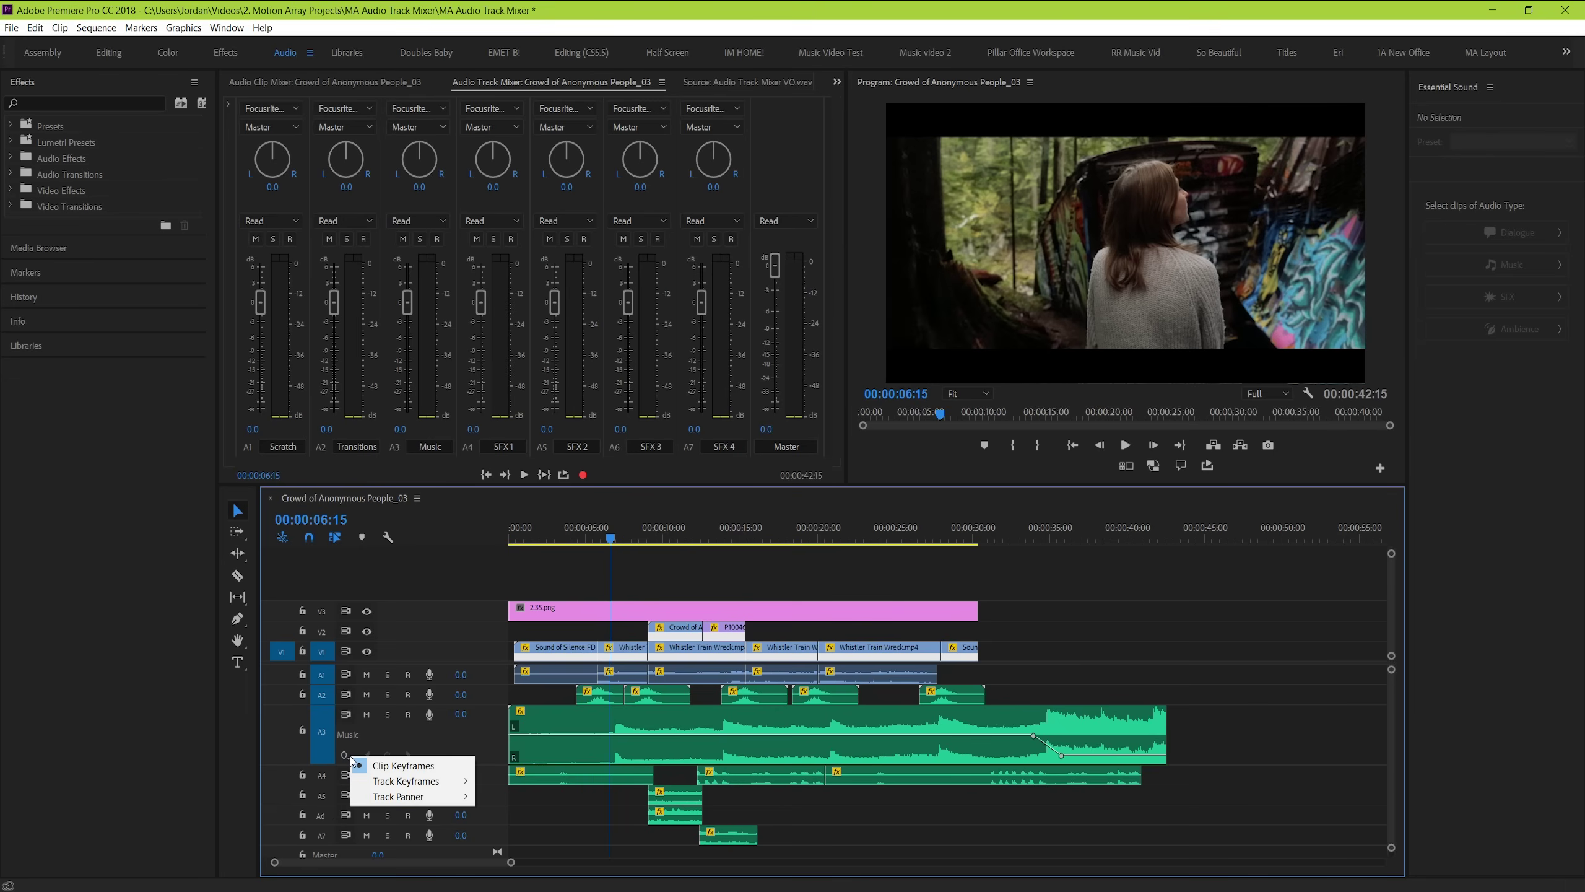
{"action": "mouse_move", "coordinate": [407, 781]}
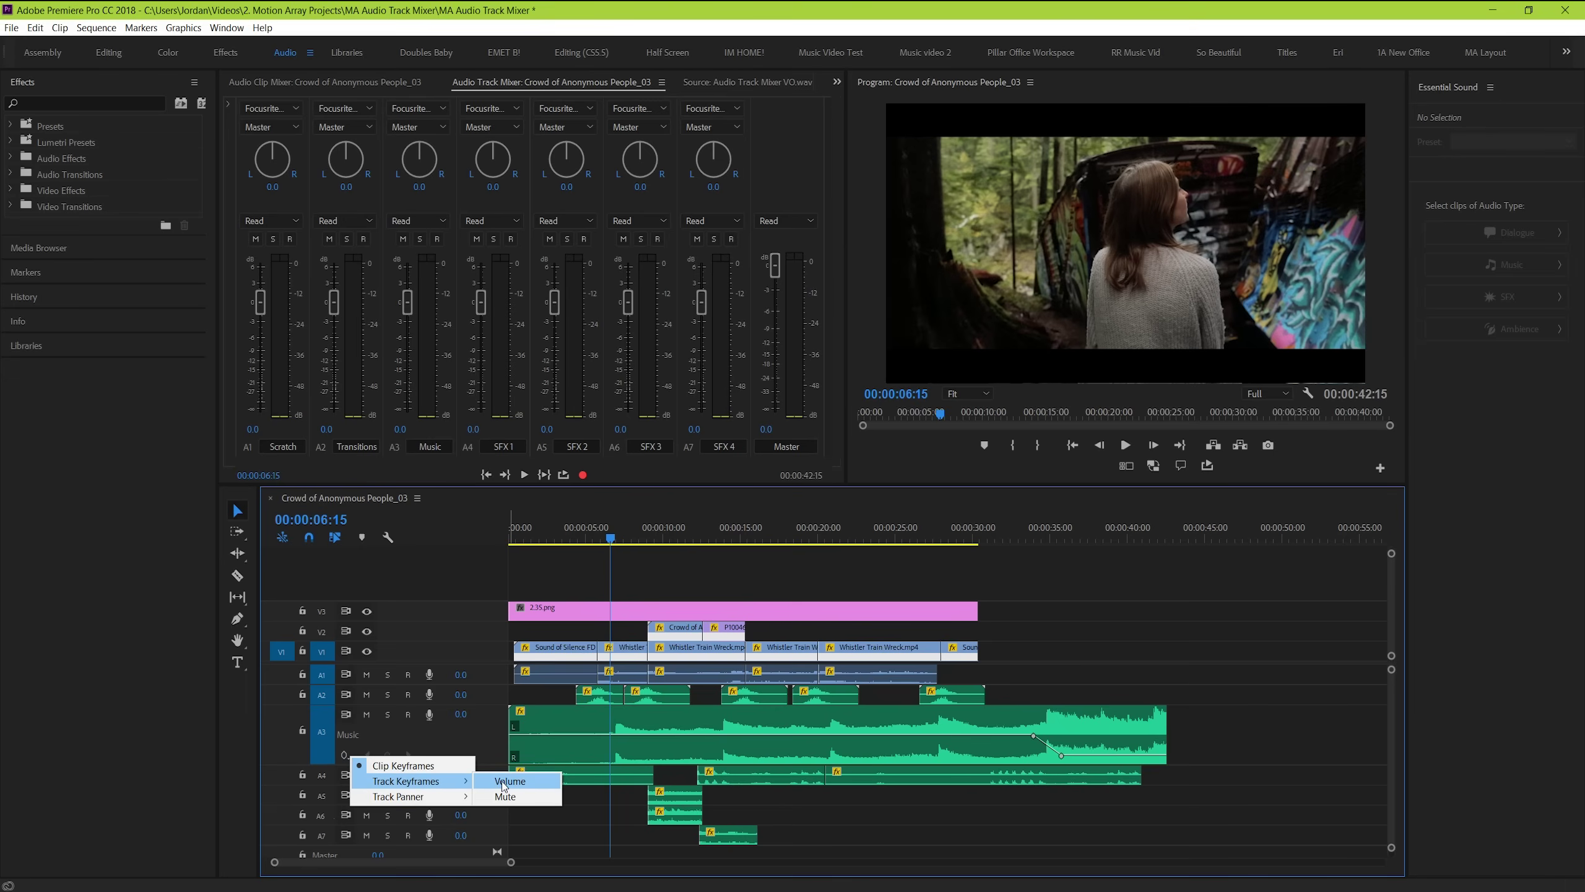
{"action": "left_click", "coordinate": [504, 785]}
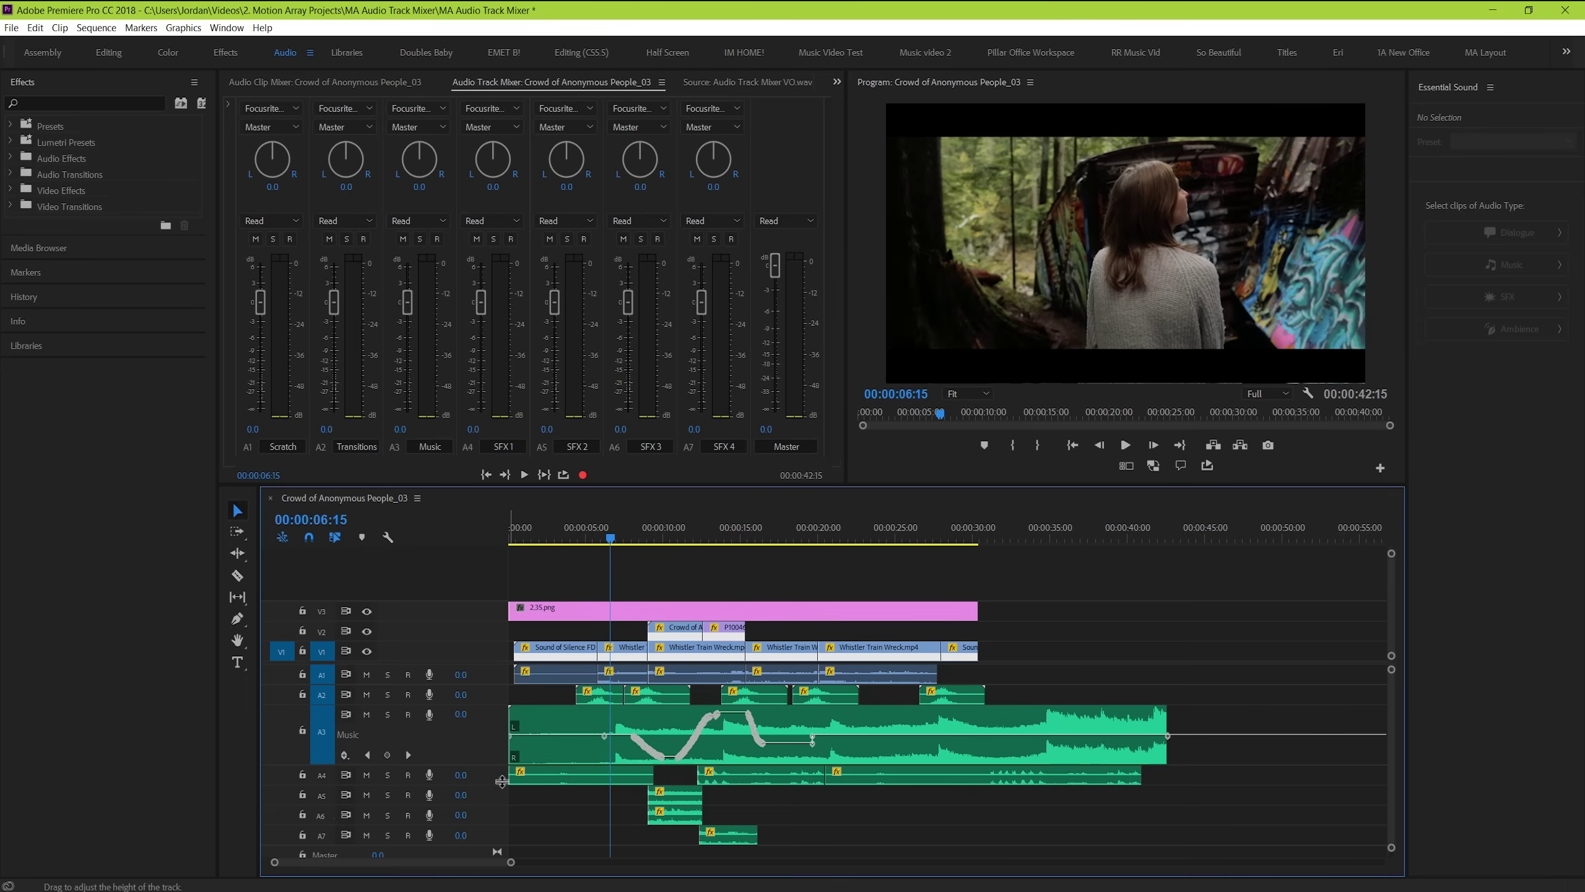
- Zoom the timeline in and scrub through the volume curve around six to seven seconds
{"action": "left_click", "coordinate": [620, 542]}
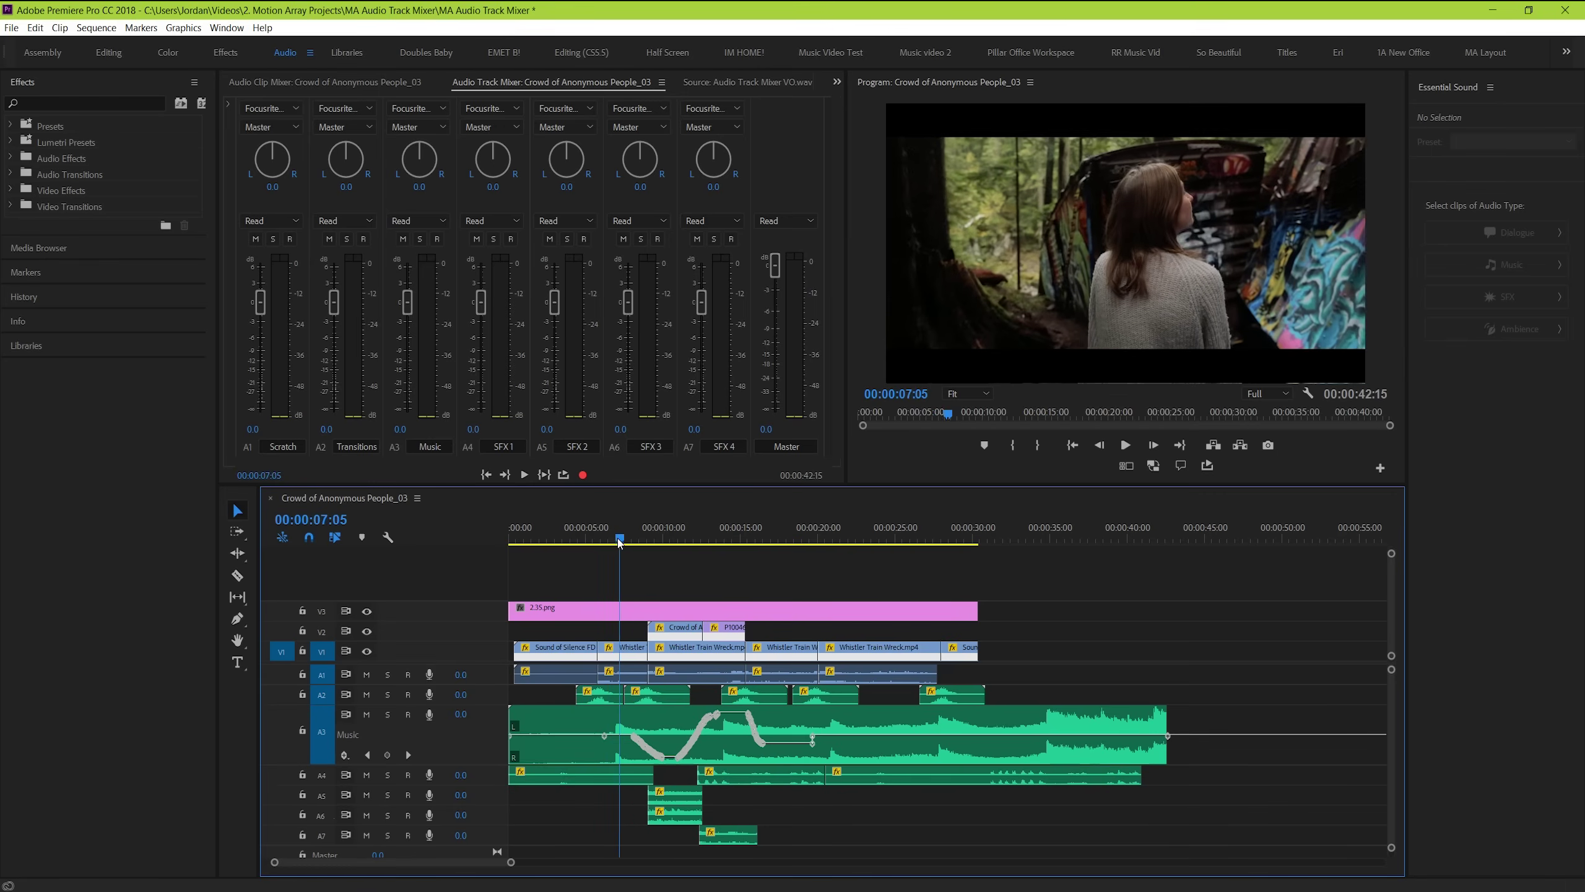
{"action": "key", "text": "="}
{"action": "left_click_drag", "start_coordinate": [747, 542], "coordinate": [833, 541]}
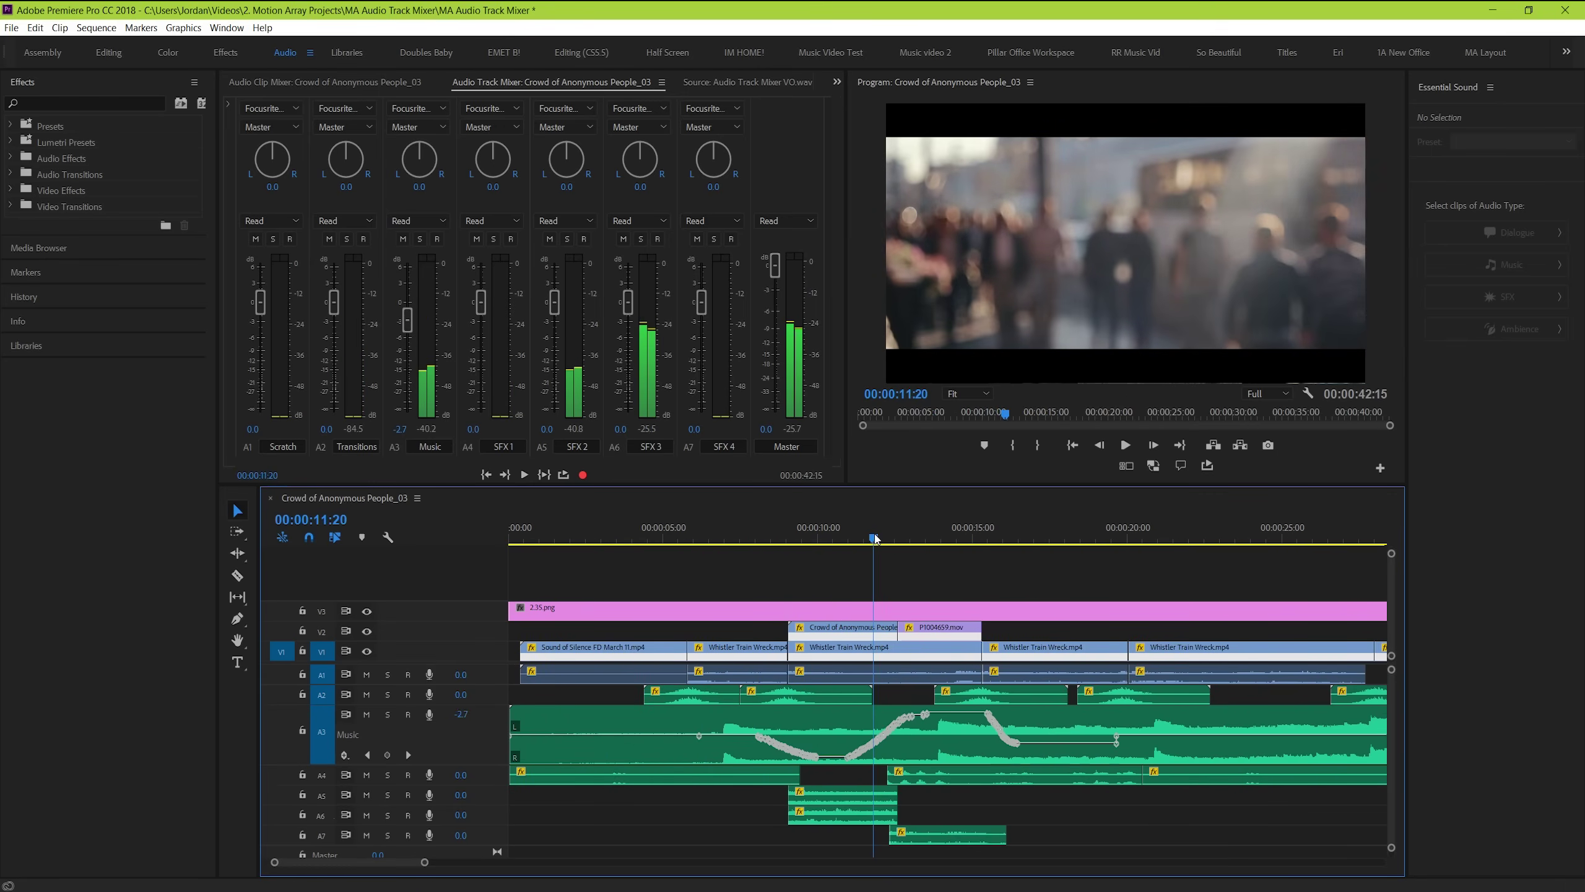
{"action": "left_click_drag", "start_coordinate": [834, 542], "coordinate": [700, 556]}
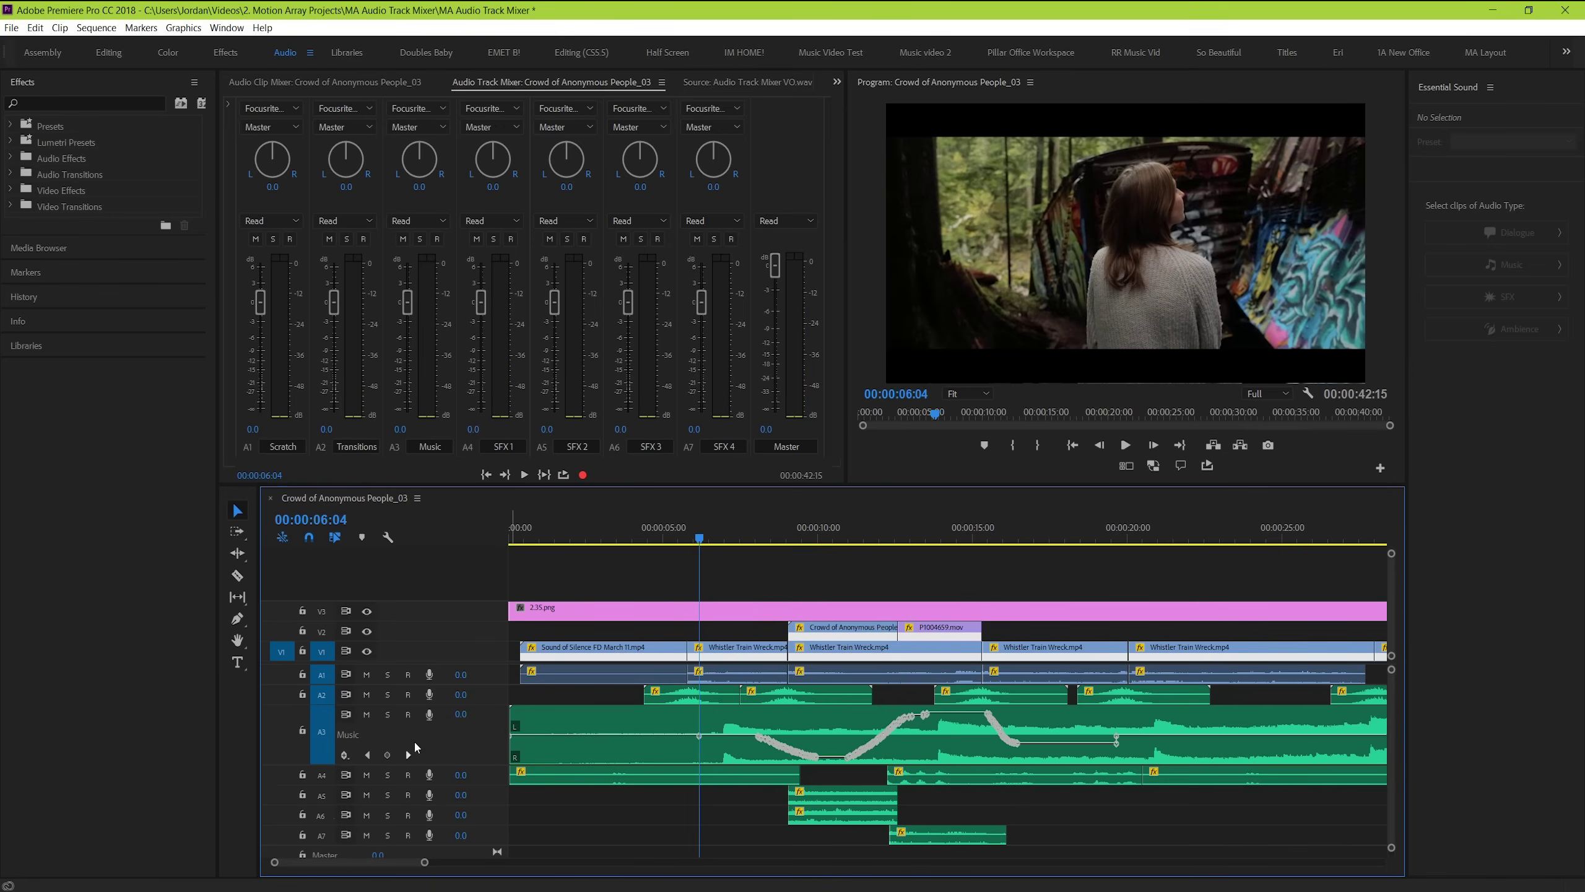
- Put the Music track on Touch, ride its volume down during playback, then stop
{"action": "left_click", "coordinate": [416, 220]}
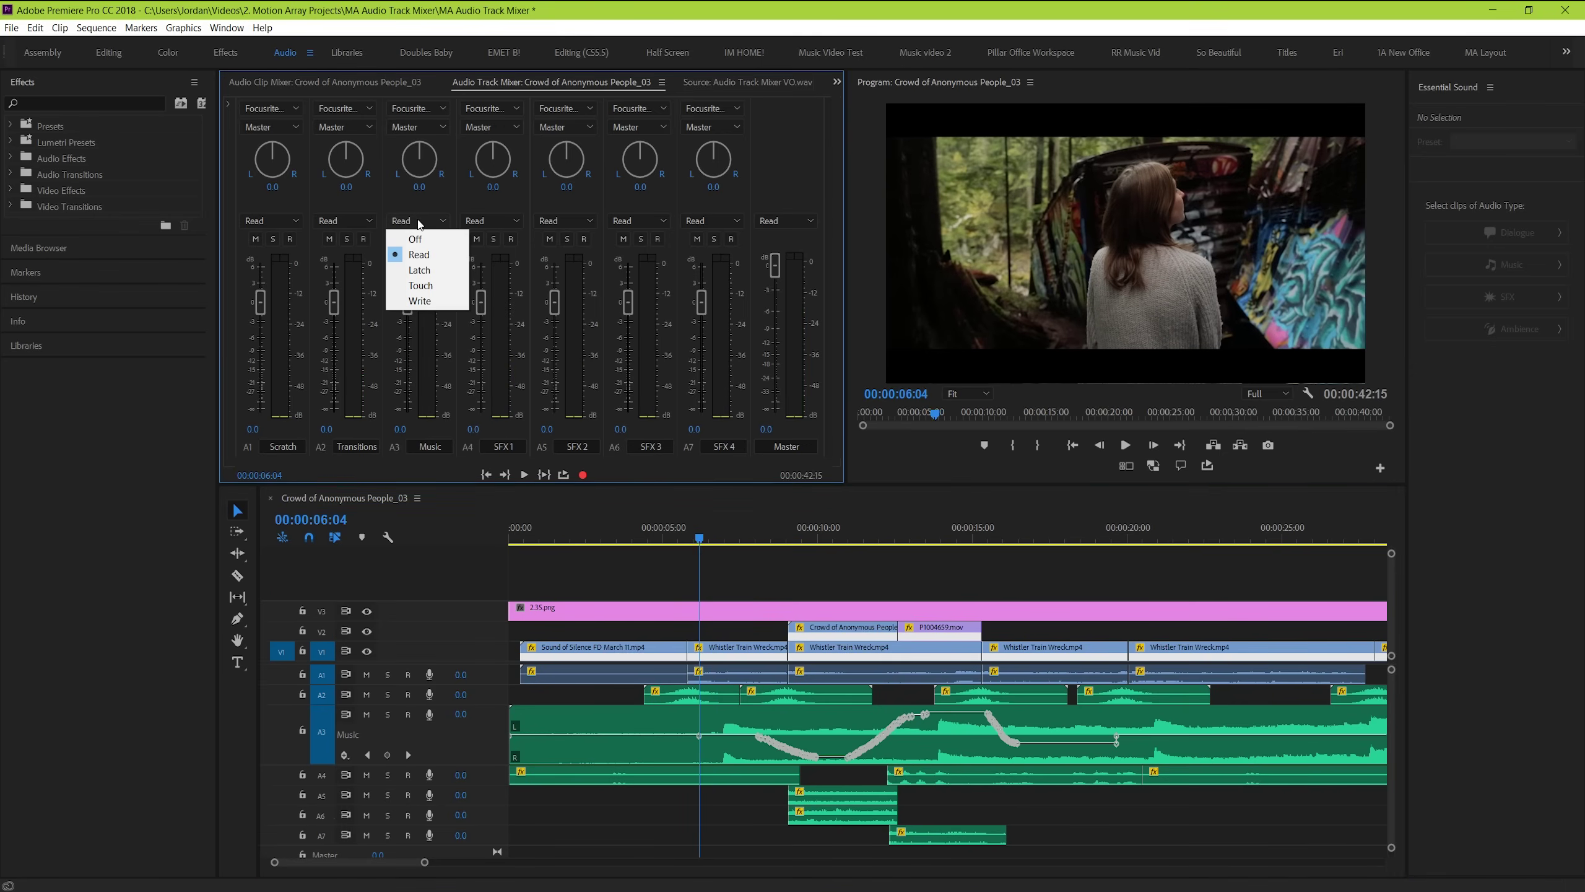
{"action": "left_click", "coordinate": [444, 284]}
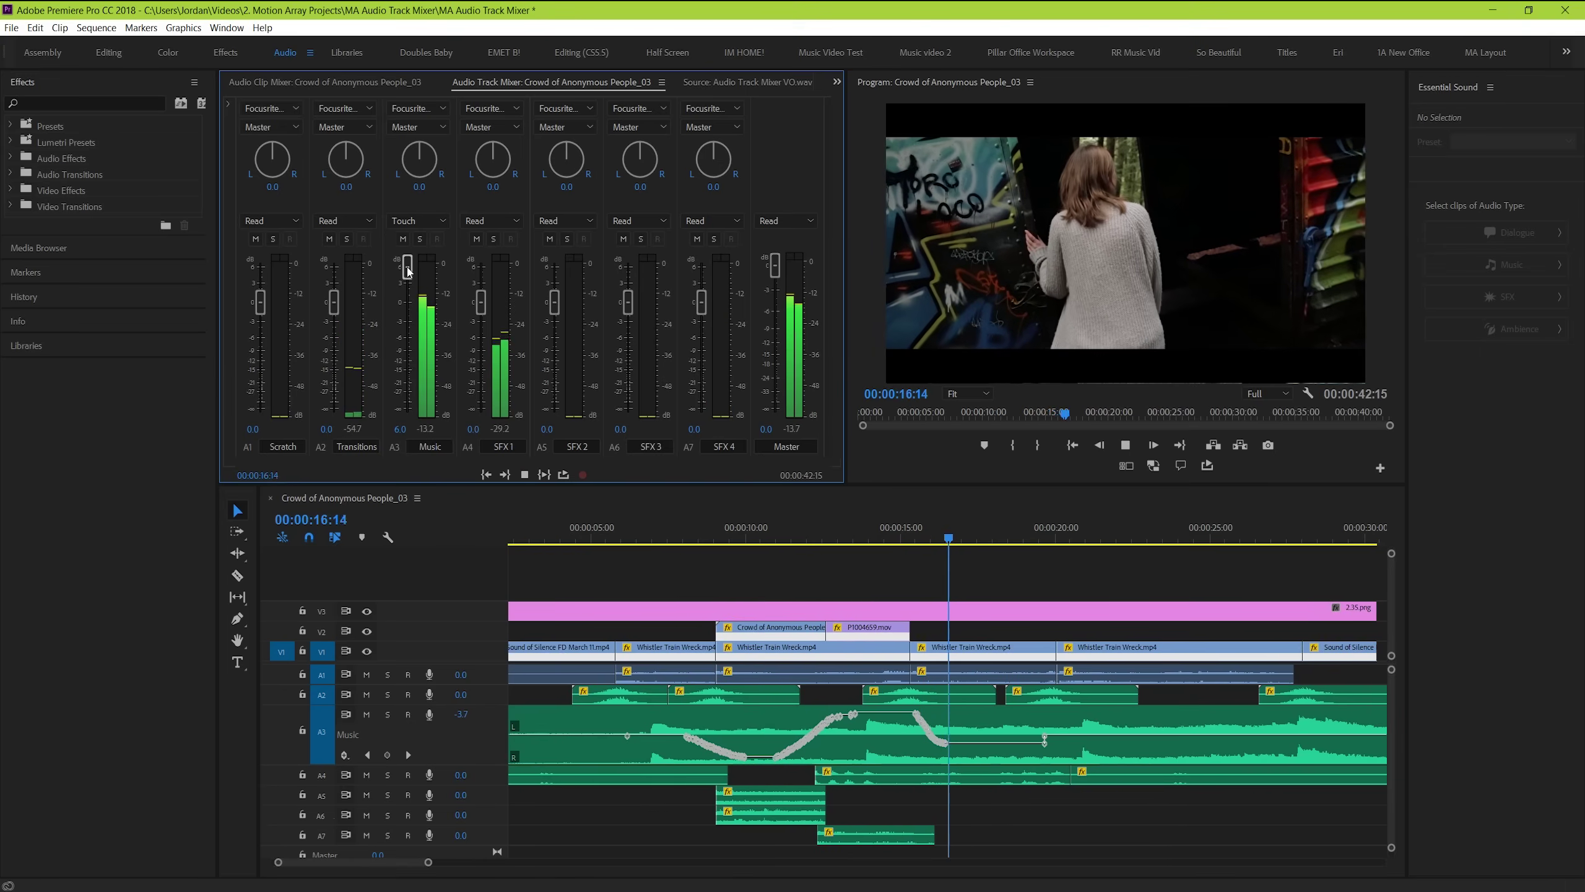
{"action": "left_click_drag", "start_coordinate": [408, 271], "coordinate": [422, 264]}
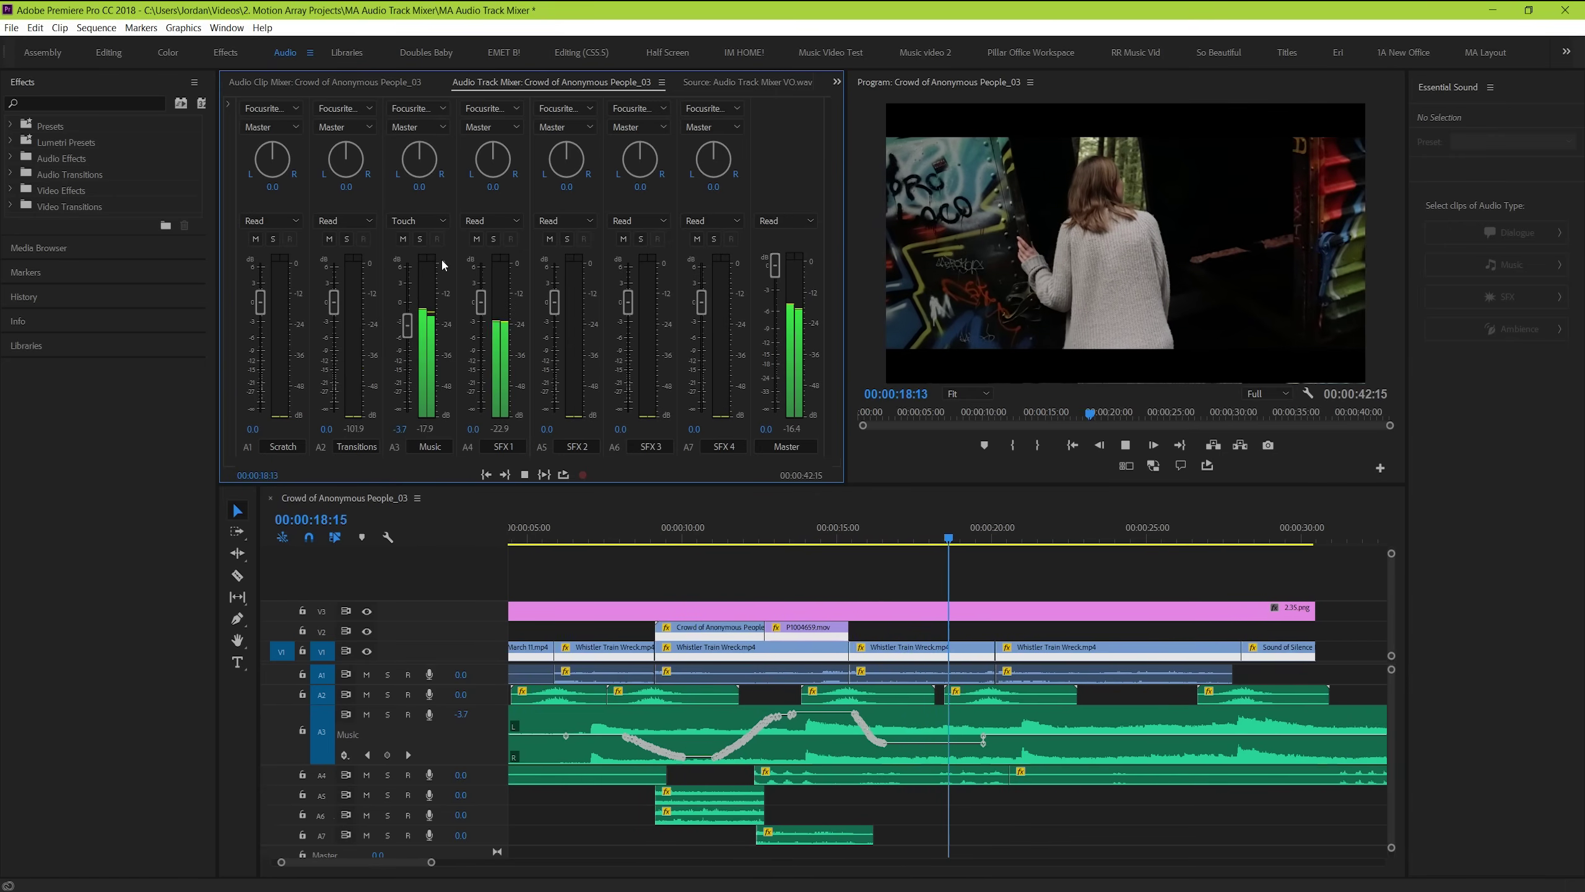
{"action": "key", "text": "space"}
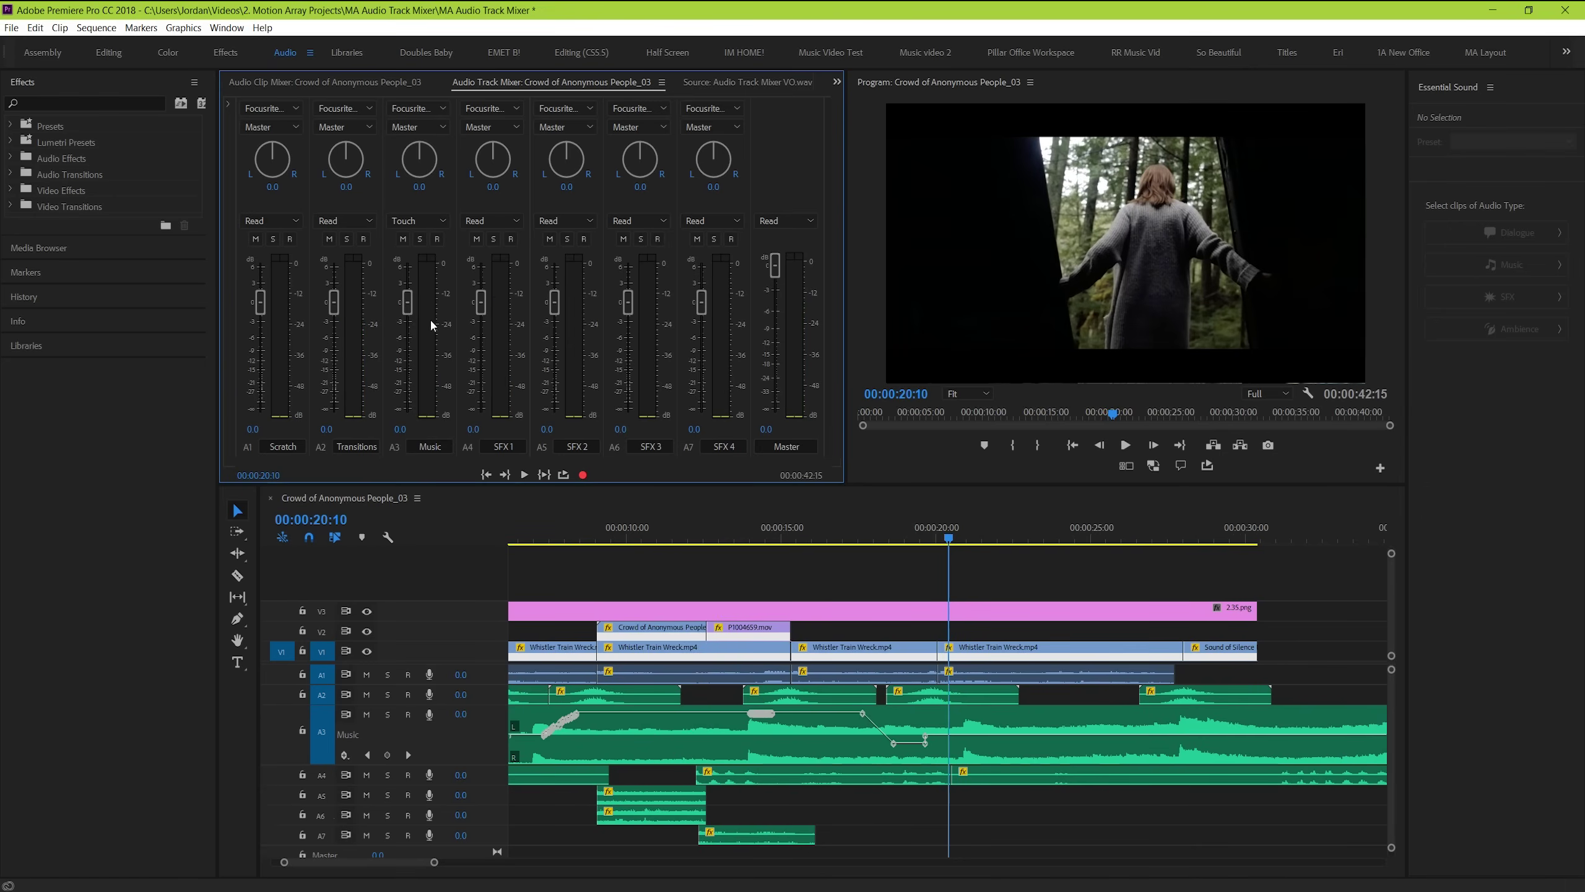
- Try Latch on the Music track's automation, then settle on Read
{"action": "left_click", "coordinate": [531, 536]}
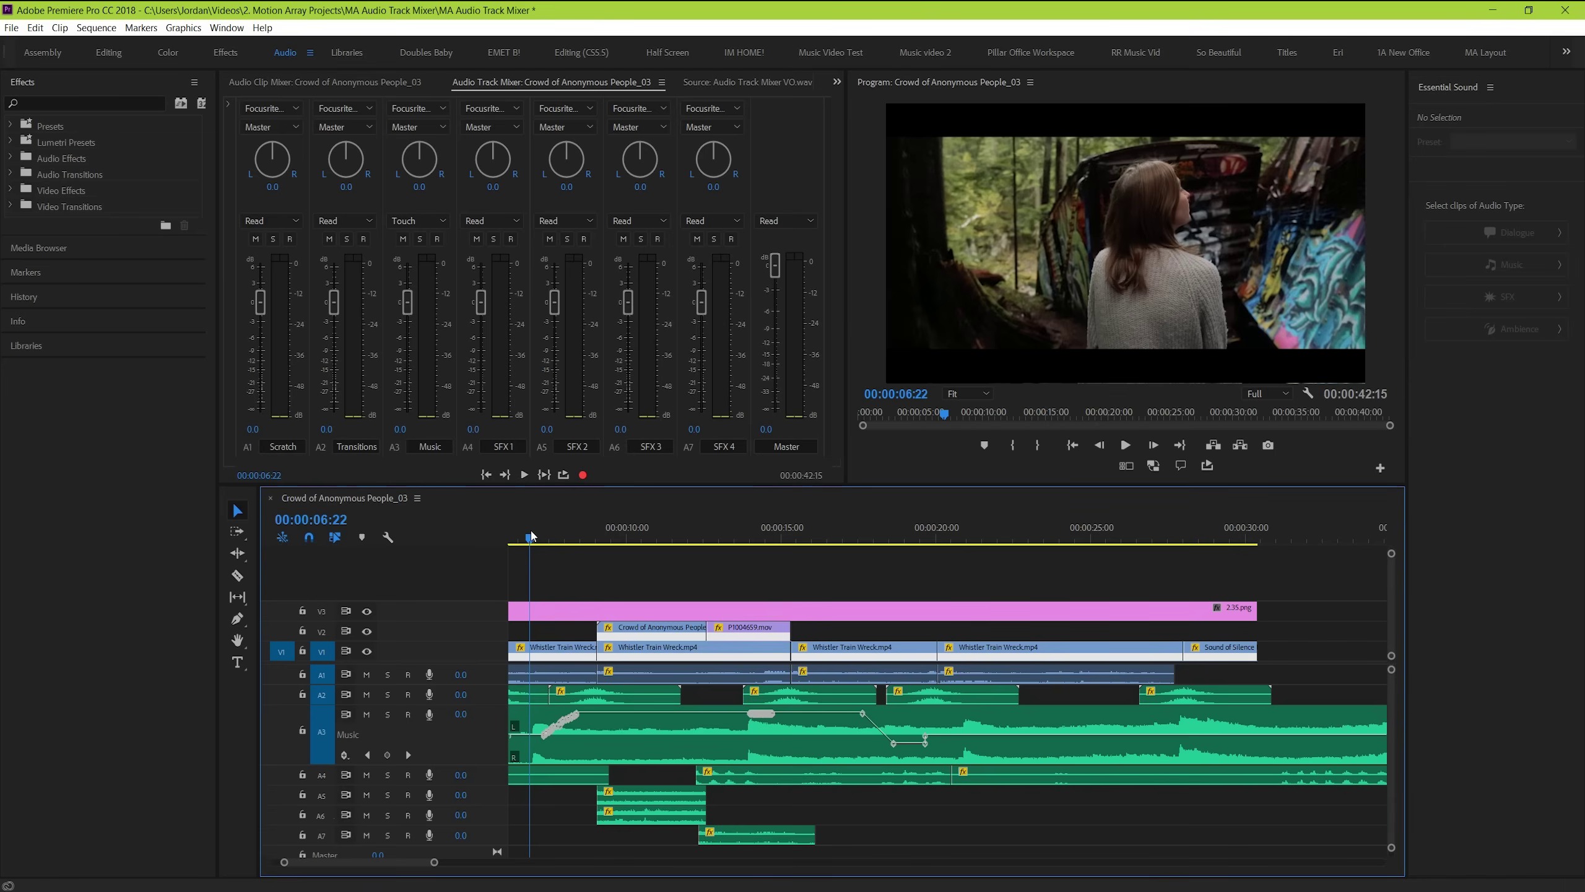
{"action": "left_click", "coordinate": [427, 221]}
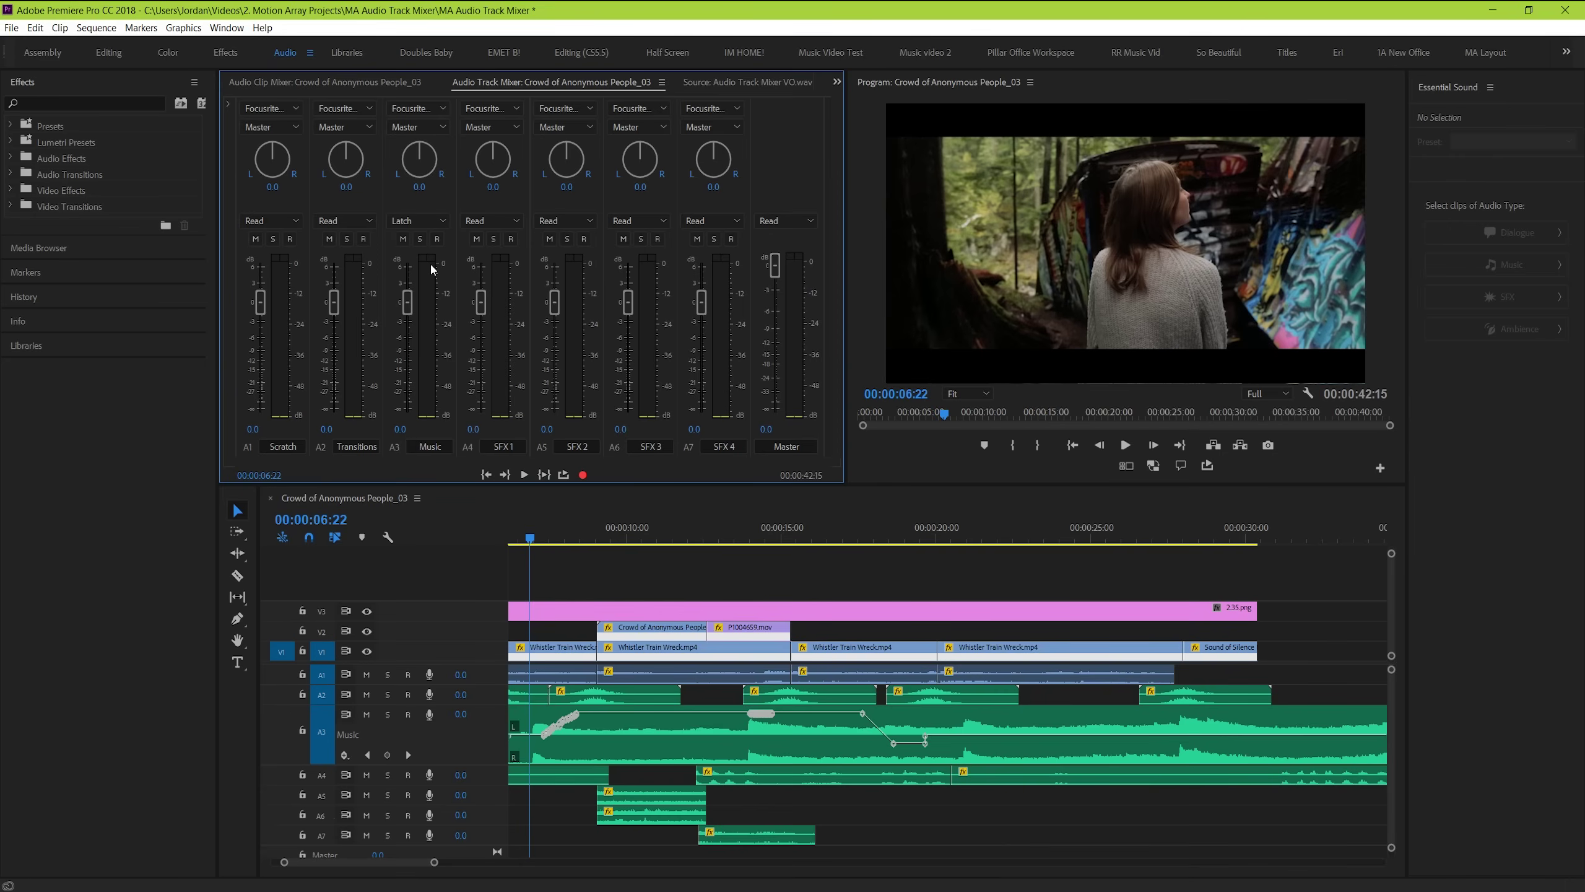
{"action": "left_click", "coordinate": [421, 221]}
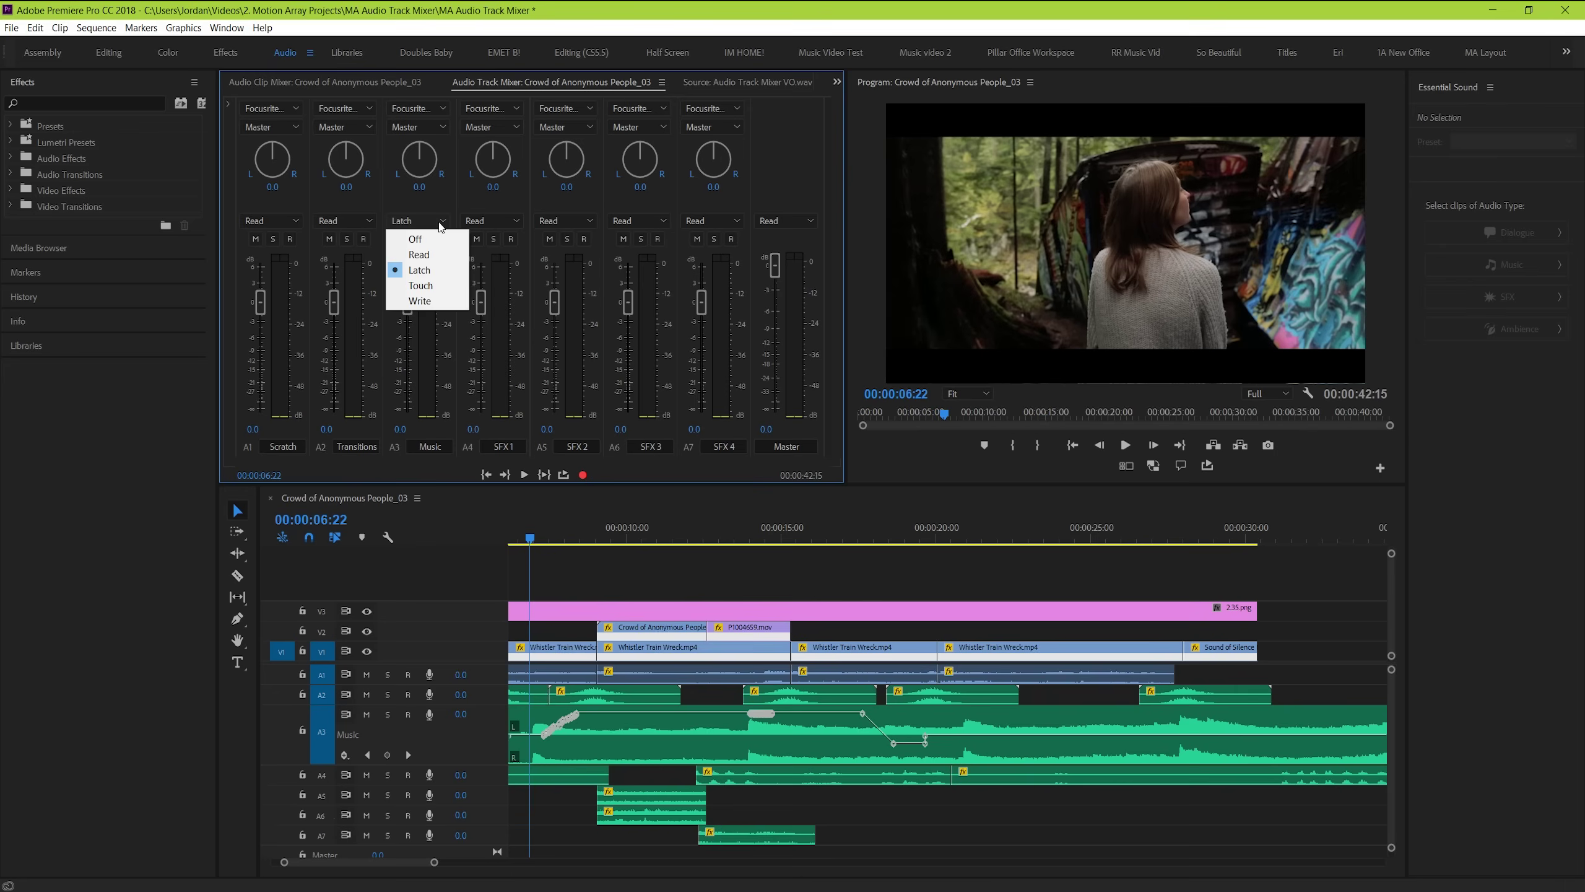
{"action": "left_click", "coordinate": [443, 260]}
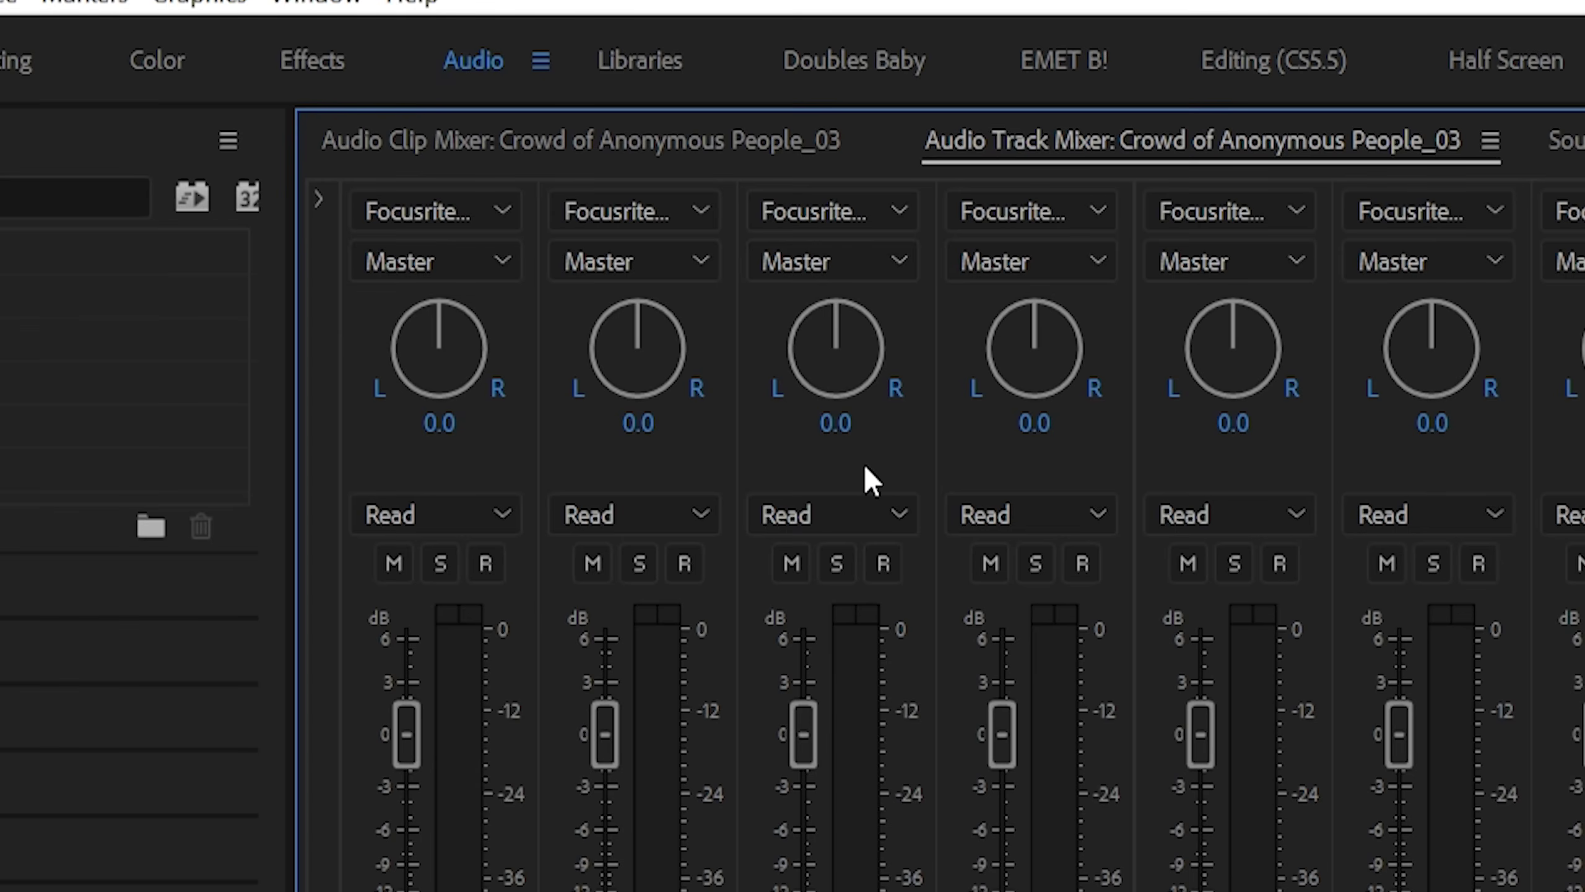
- Pan the Music track right, play the sequence, and cue back near six seconds
{"action": "mouse_move", "coordinate": [842, 329]}
{"action": "left_mouse_down"}
{"action": "mouse_move", "coordinate": [1002, 336]}
{"action": "mouse_move", "coordinate": [1380, 507]}
{"action": "left_mouse_up"}
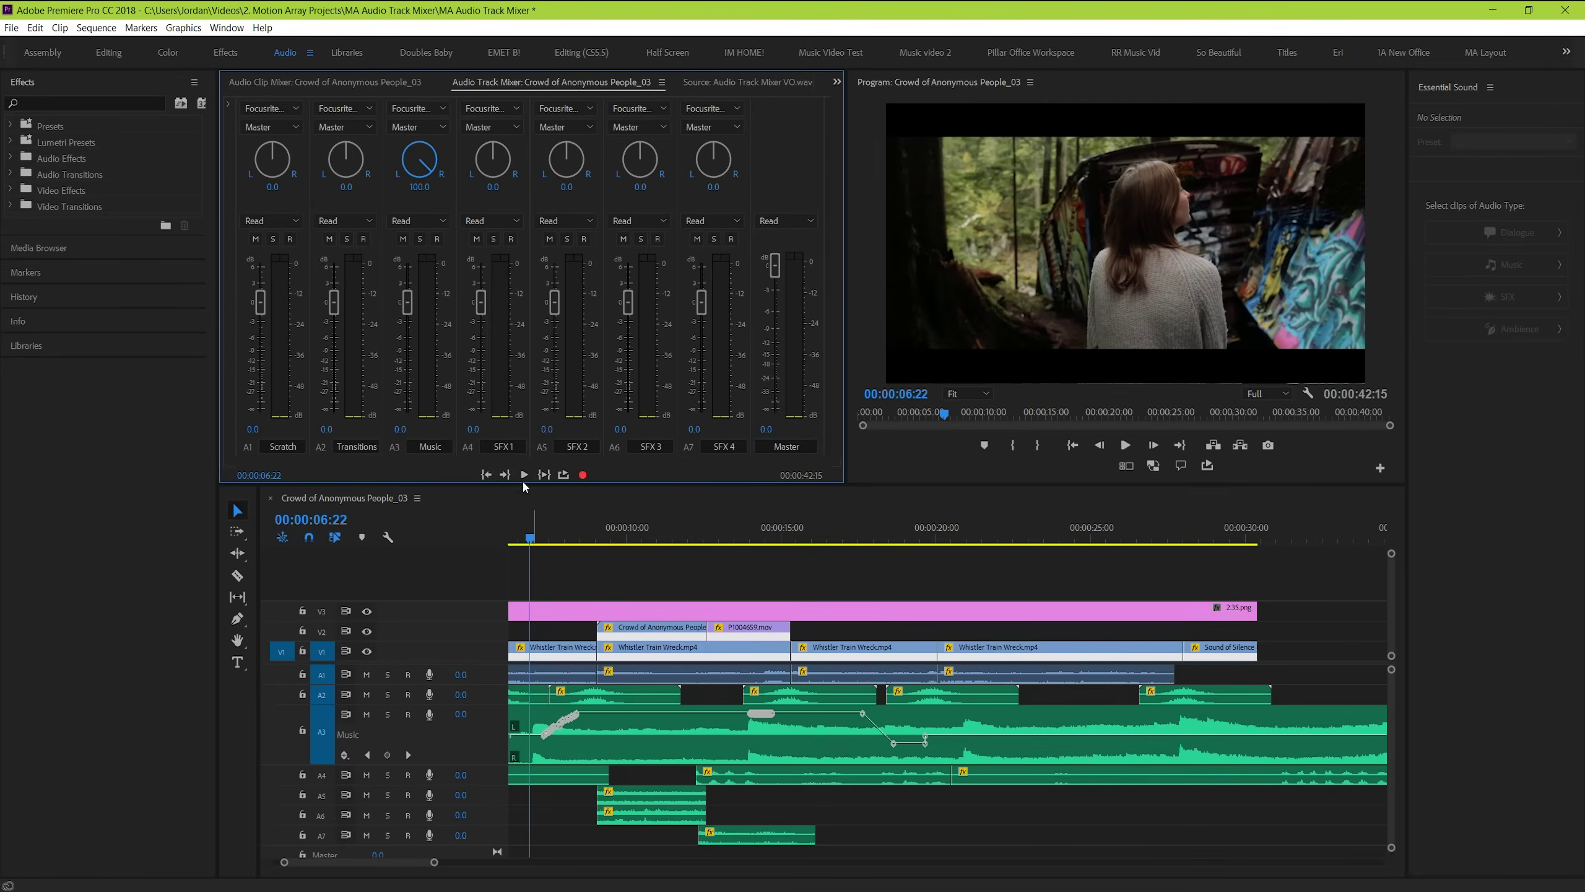
{"action": "left_click", "coordinate": [525, 475]}
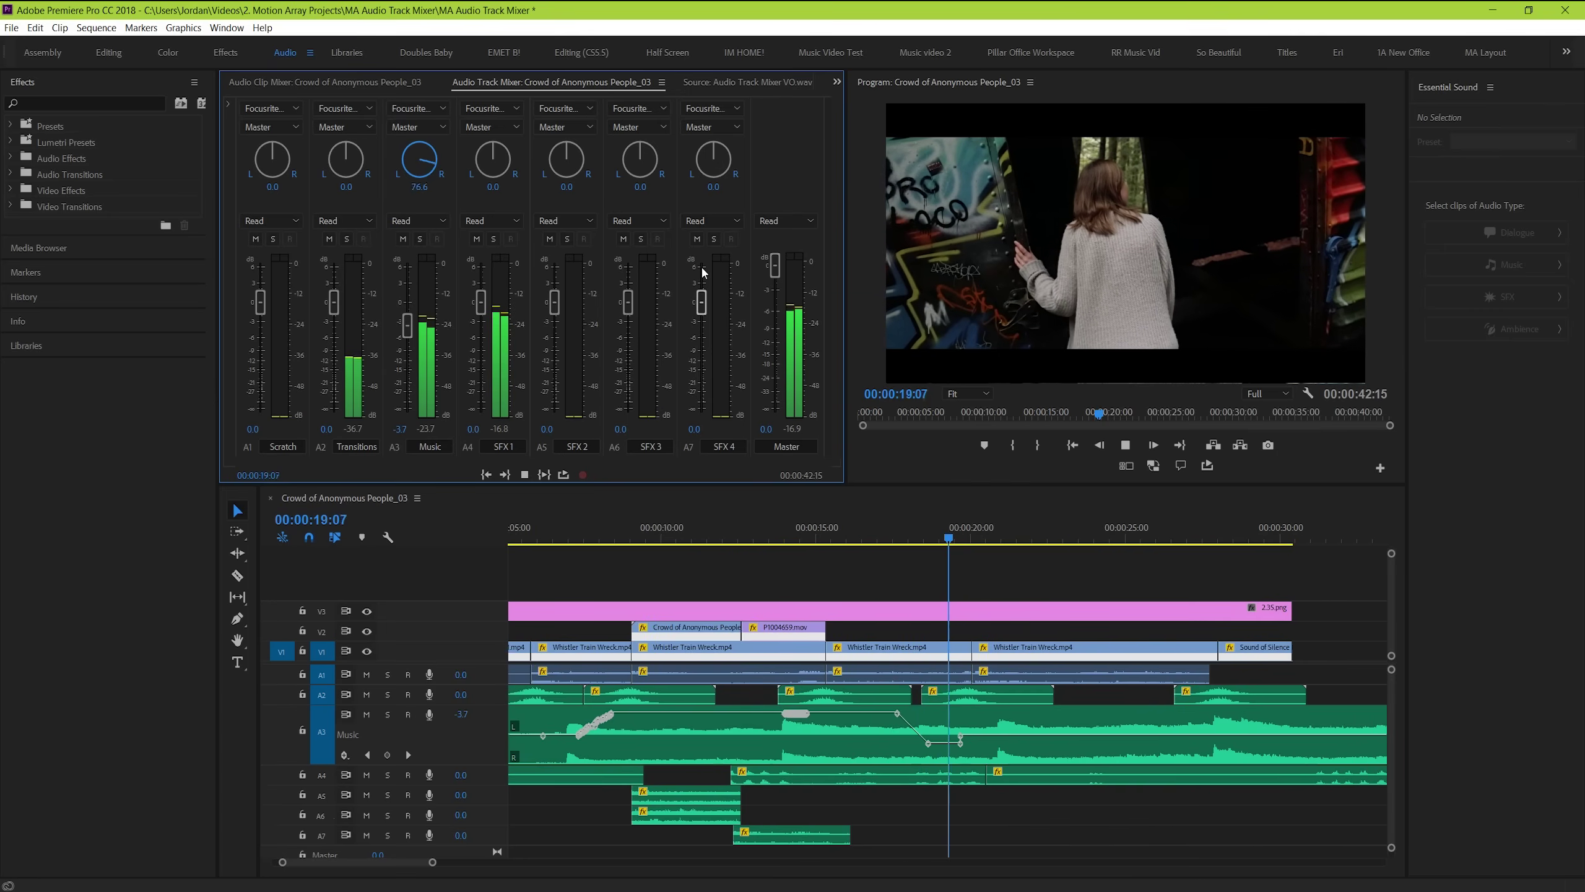
{"action": "left_click", "coordinate": [524, 474]}
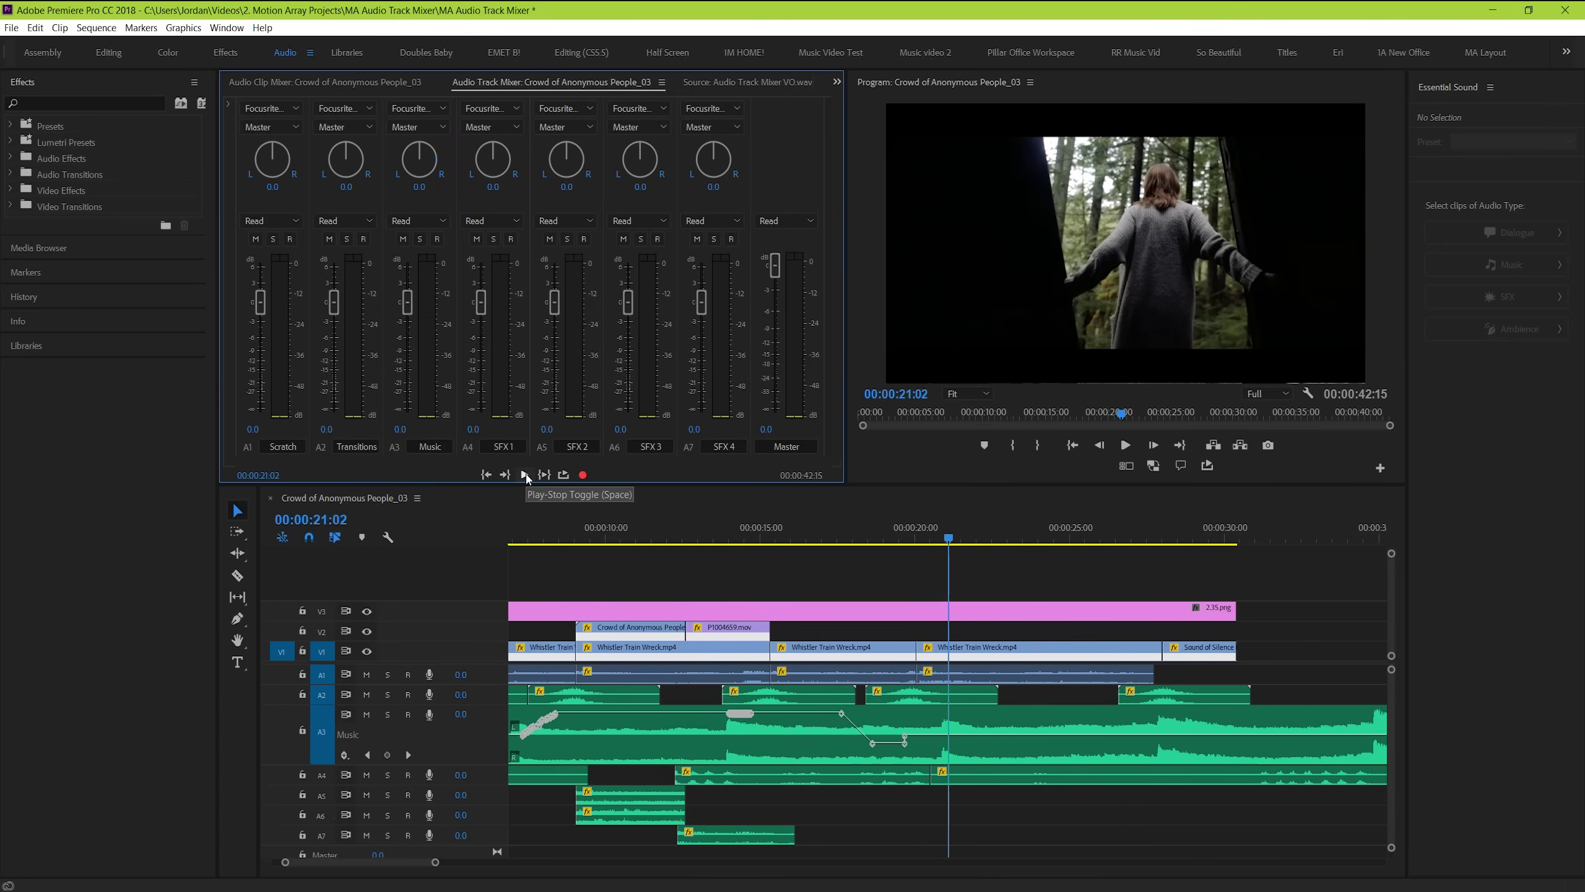
{"action": "left_click_drag", "start_coordinate": [527, 529], "coordinate": [501, 530]}
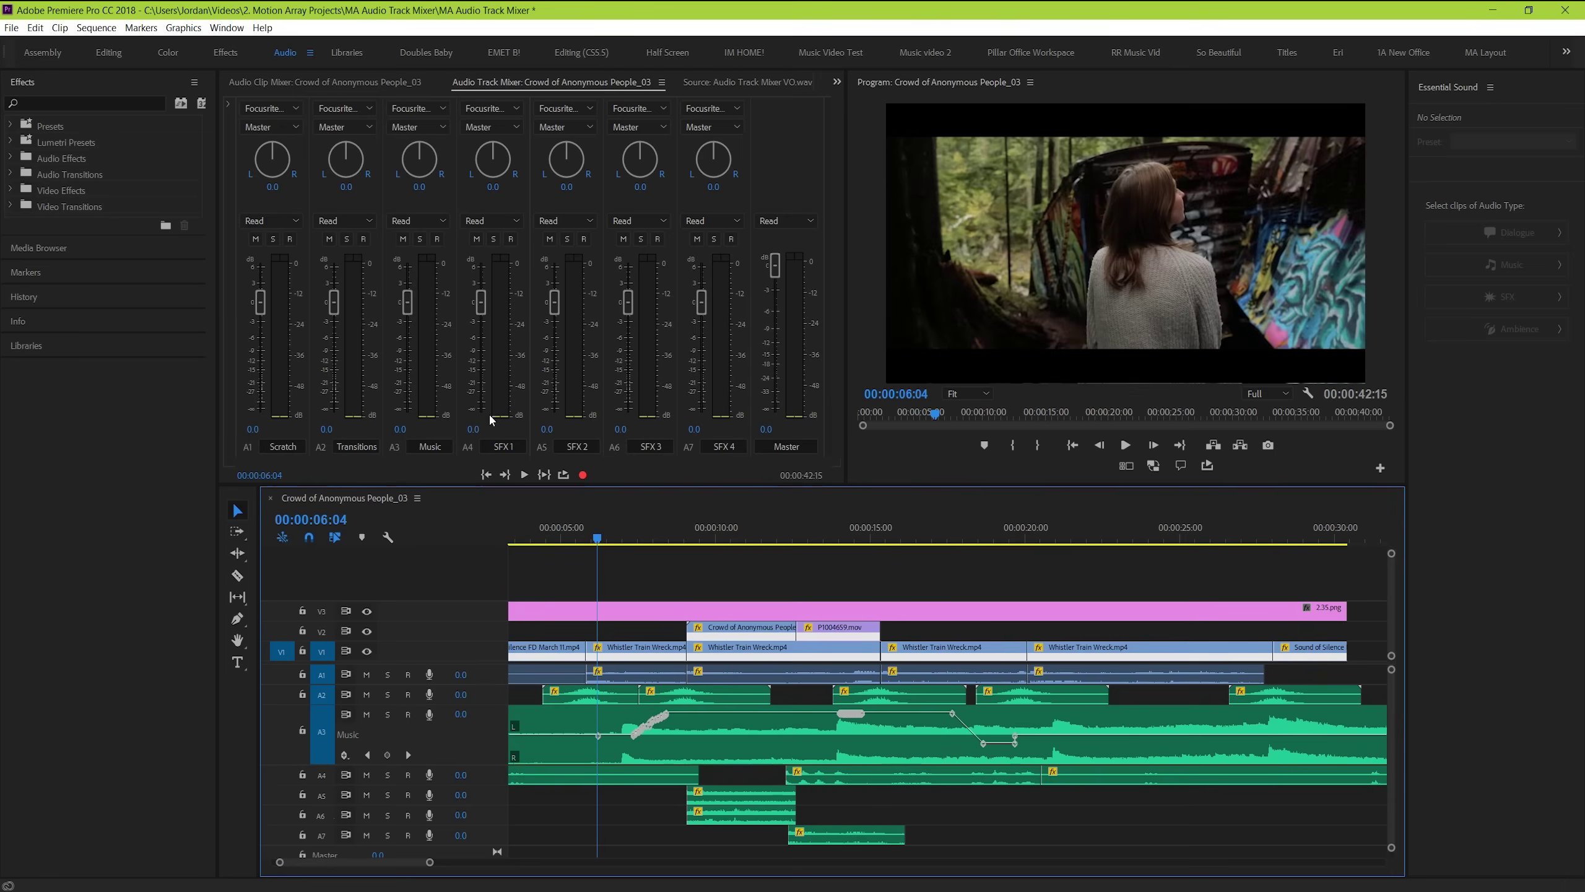
- Set the Transitions track to Touch, pan it fully right, then back near centre
{"action": "left_click", "coordinate": [359, 221]}
{"action": "left_click", "coordinate": [347, 285]}
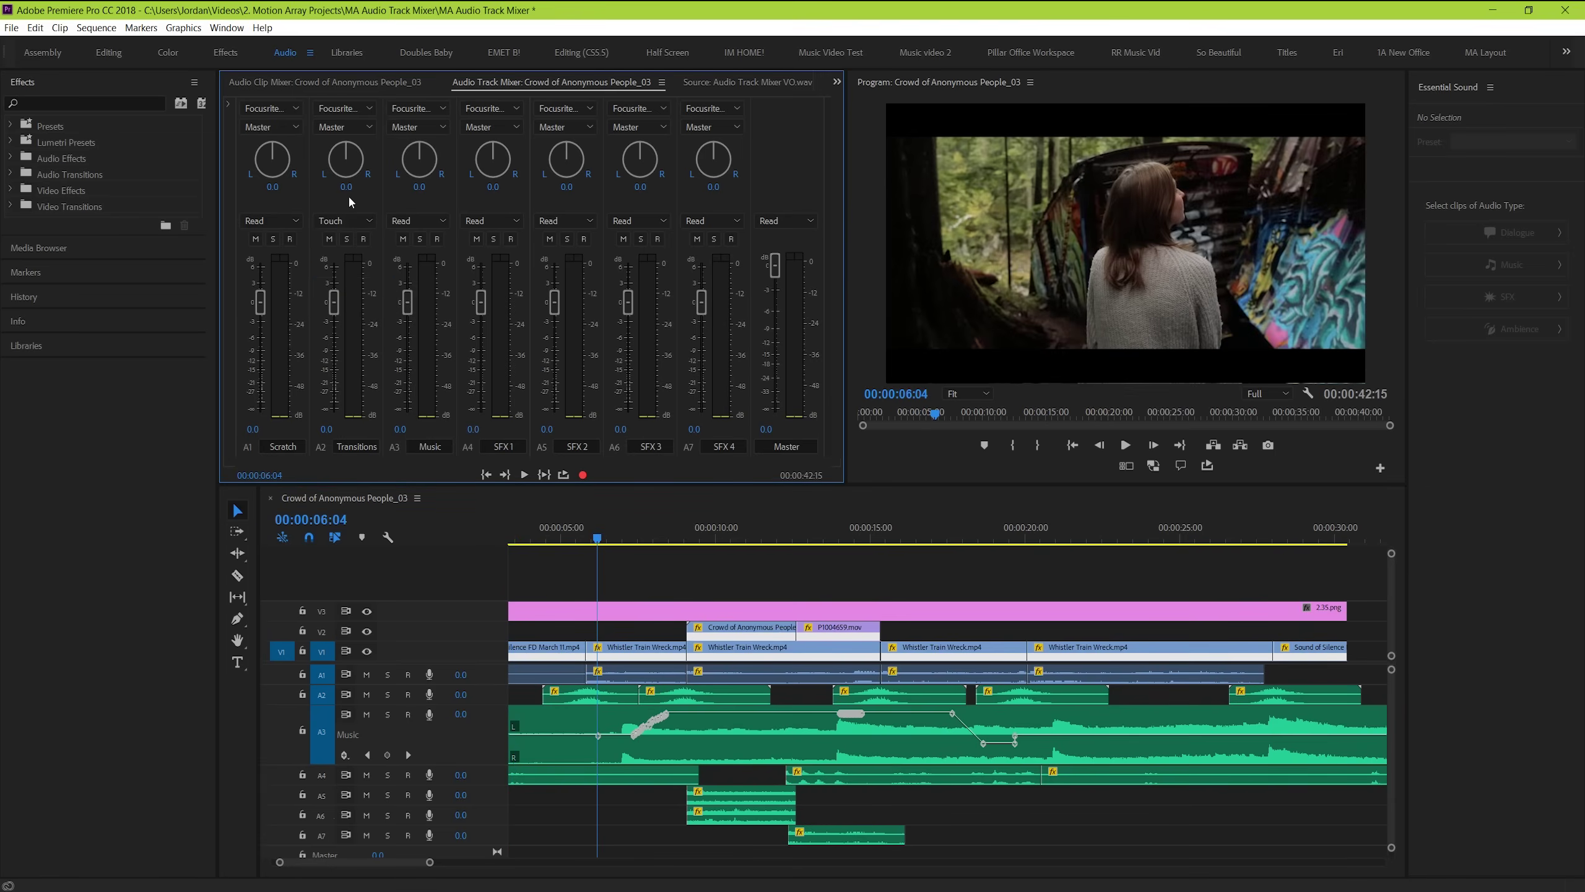
{"action": "left_click_drag", "start_coordinate": [346, 149], "coordinate": [673, 243]}
{"action": "left_click_drag", "start_coordinate": [346, 195], "coordinate": [296, 221]}
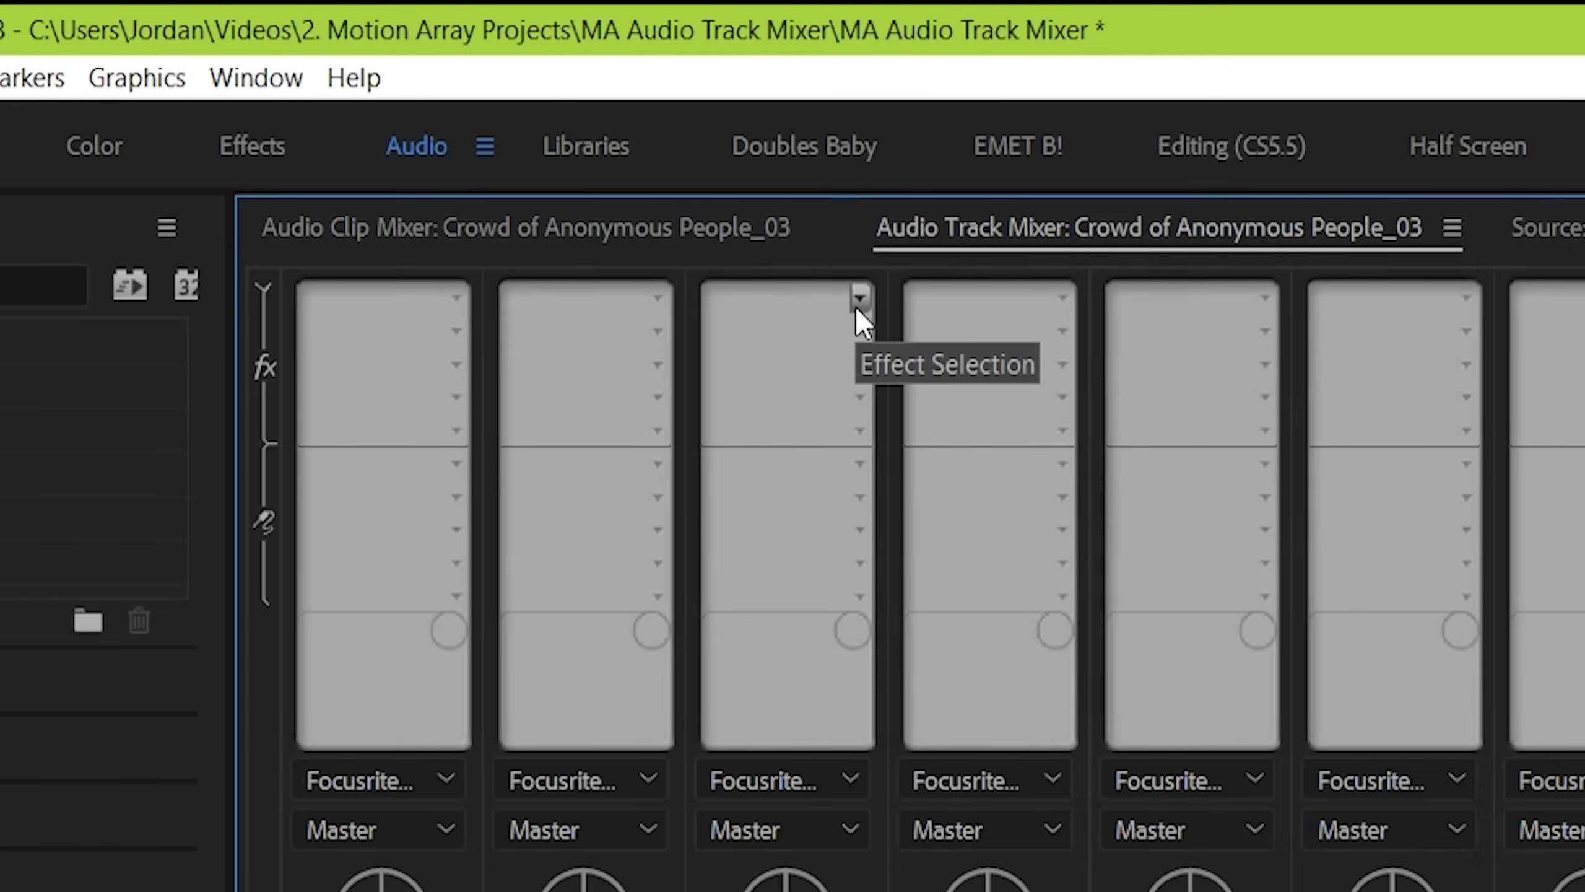
- Add a Pitch Shifter effect to the Music track's effect slot
{"action": "left_click", "coordinate": [857, 300]}
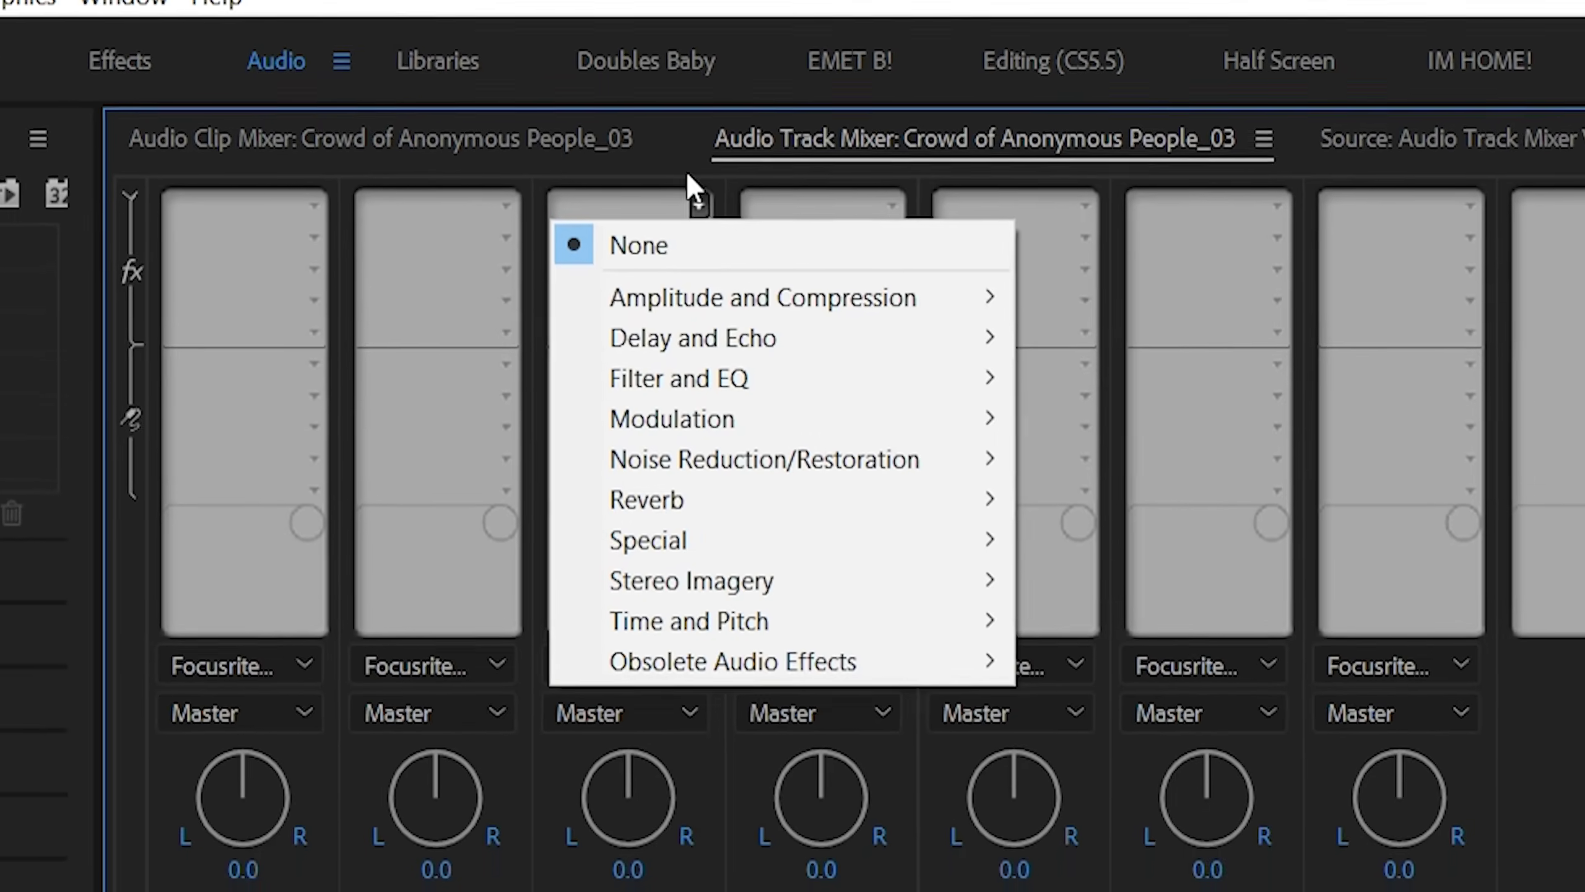
{"action": "left_click", "coordinate": [686, 170]}
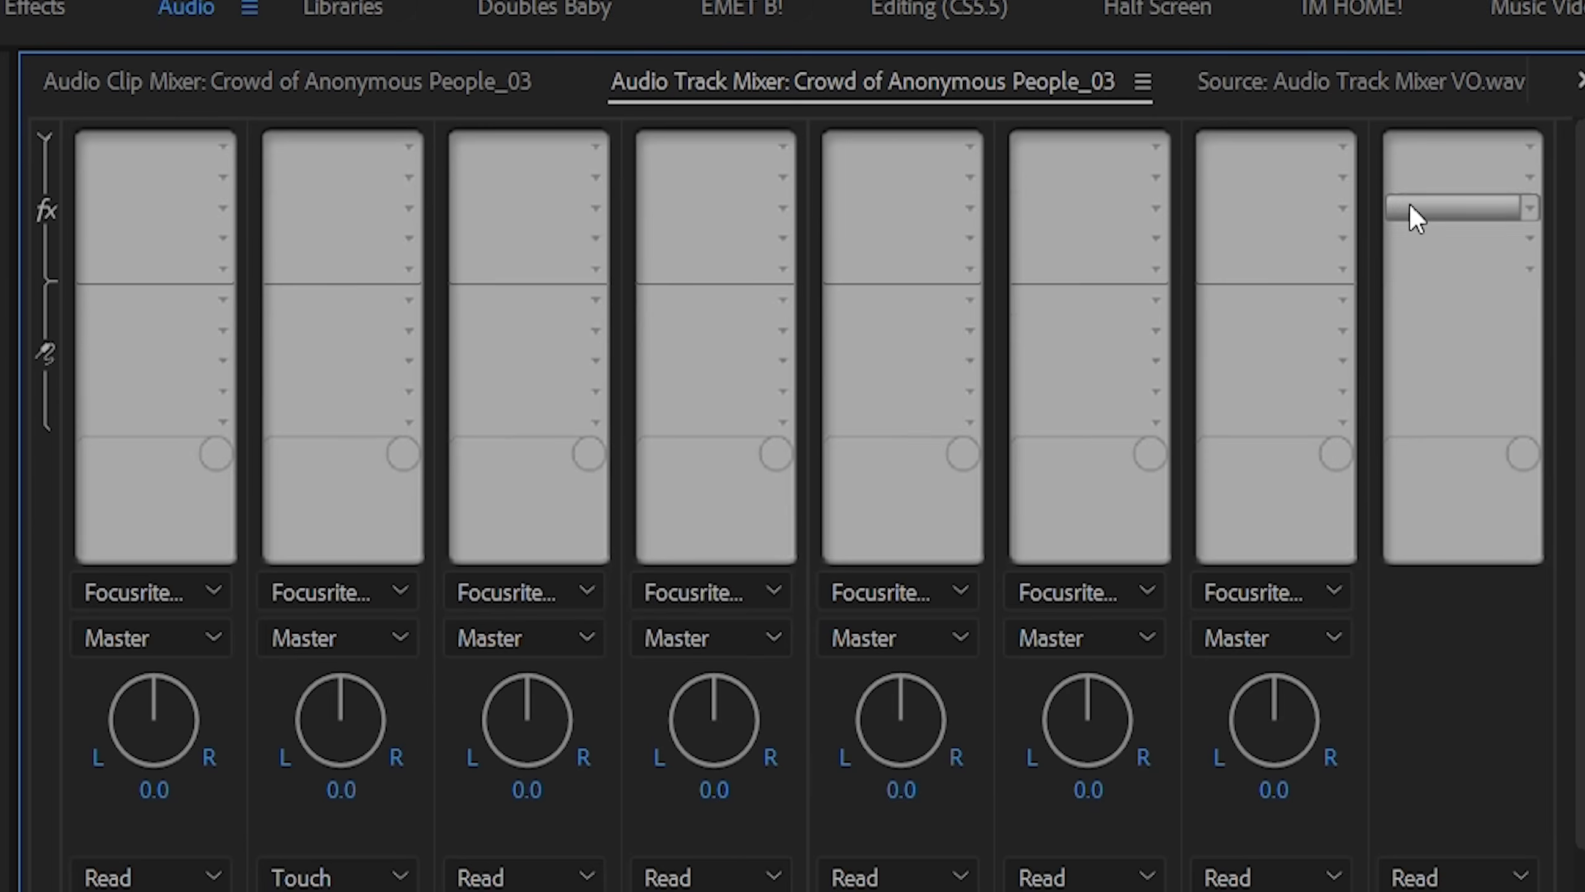
{"action": "left_click", "coordinate": [1527, 177]}
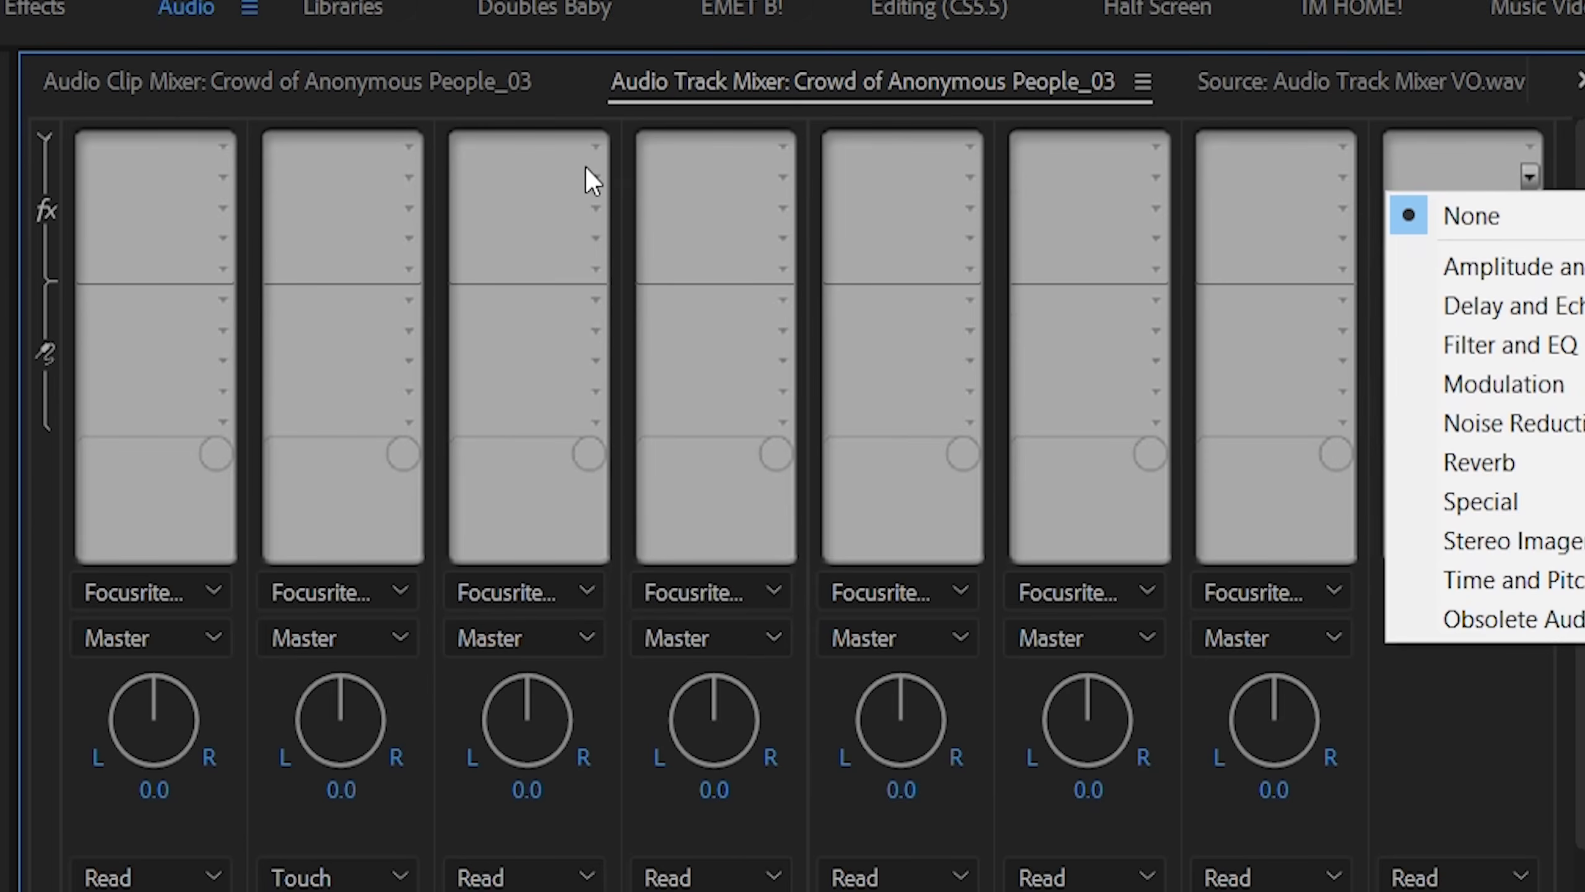
{"action": "left_click", "coordinate": [611, 183]}
{"action": "left_click", "coordinate": [598, 151]}
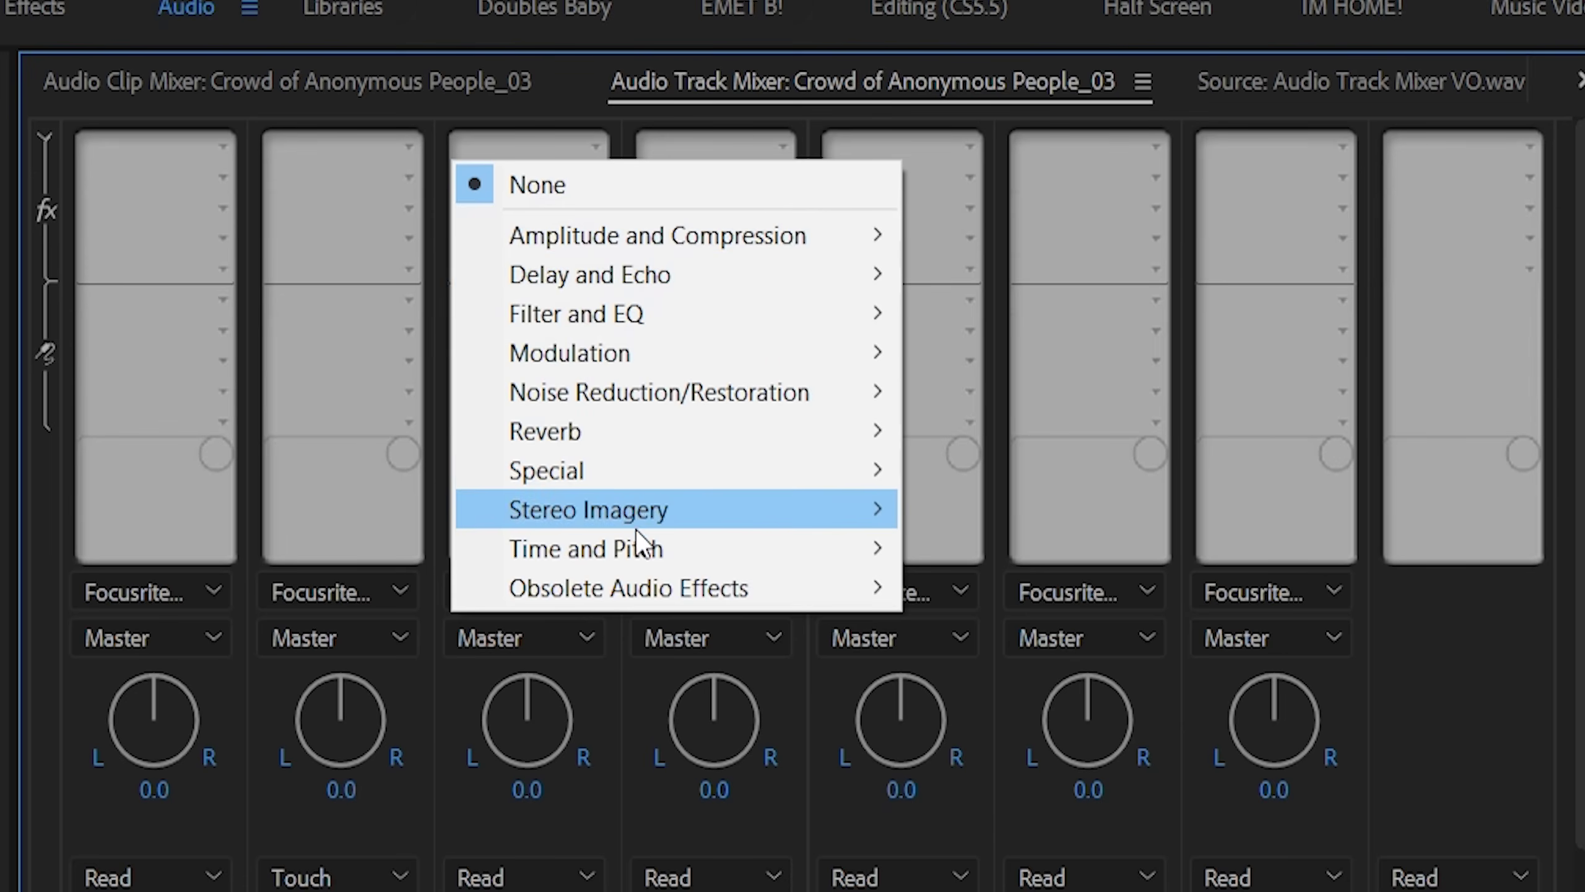
{"action": "mouse_move", "coordinate": [586, 549]}
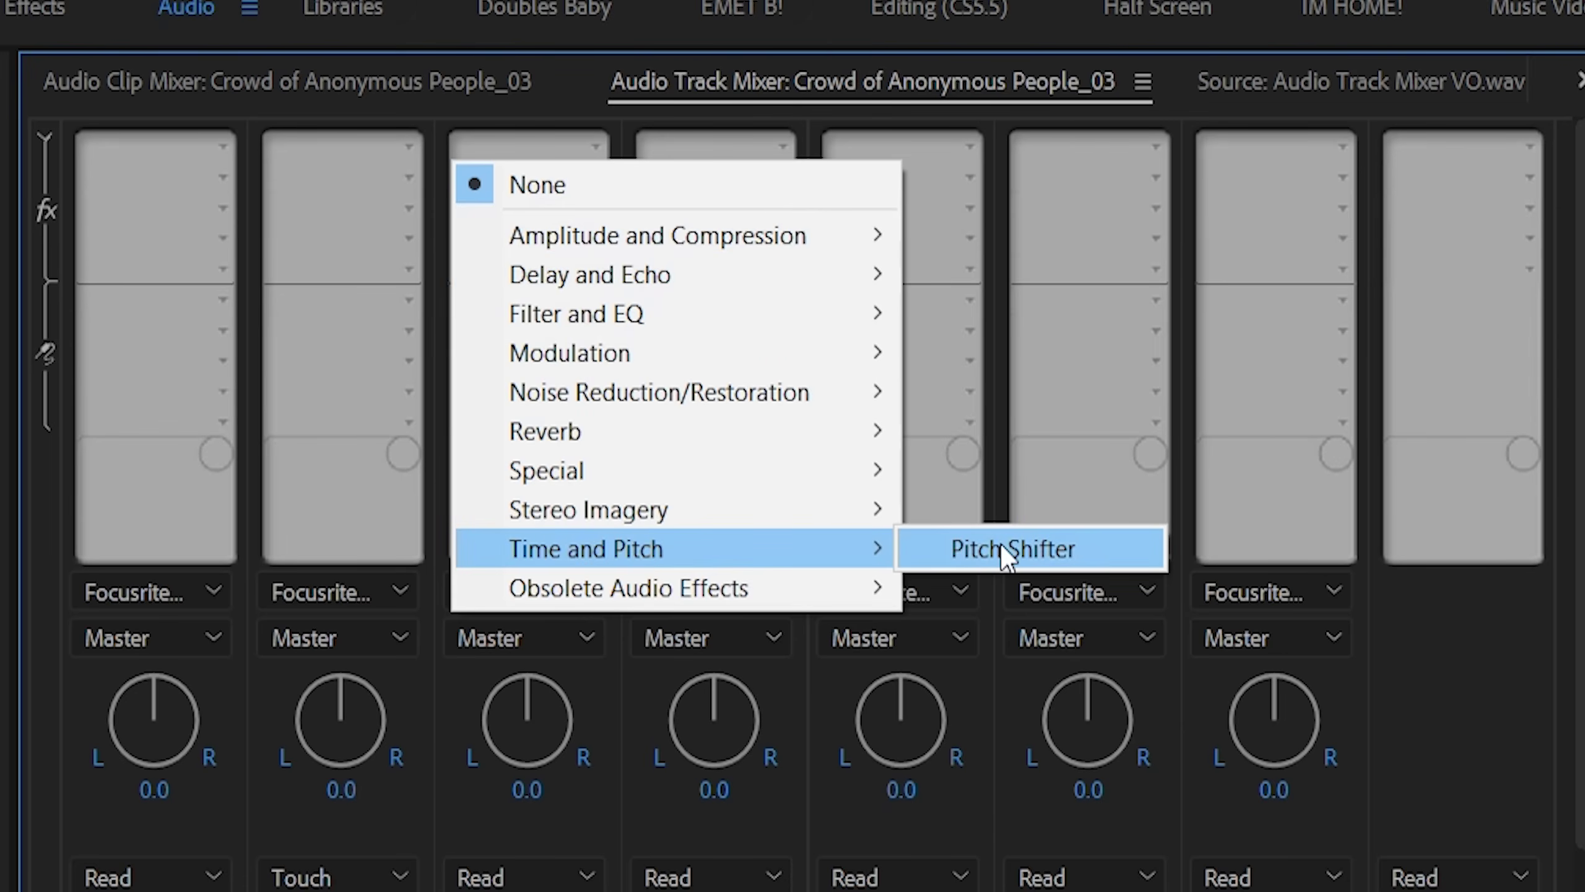
{"action": "left_click", "coordinate": [1001, 548]}
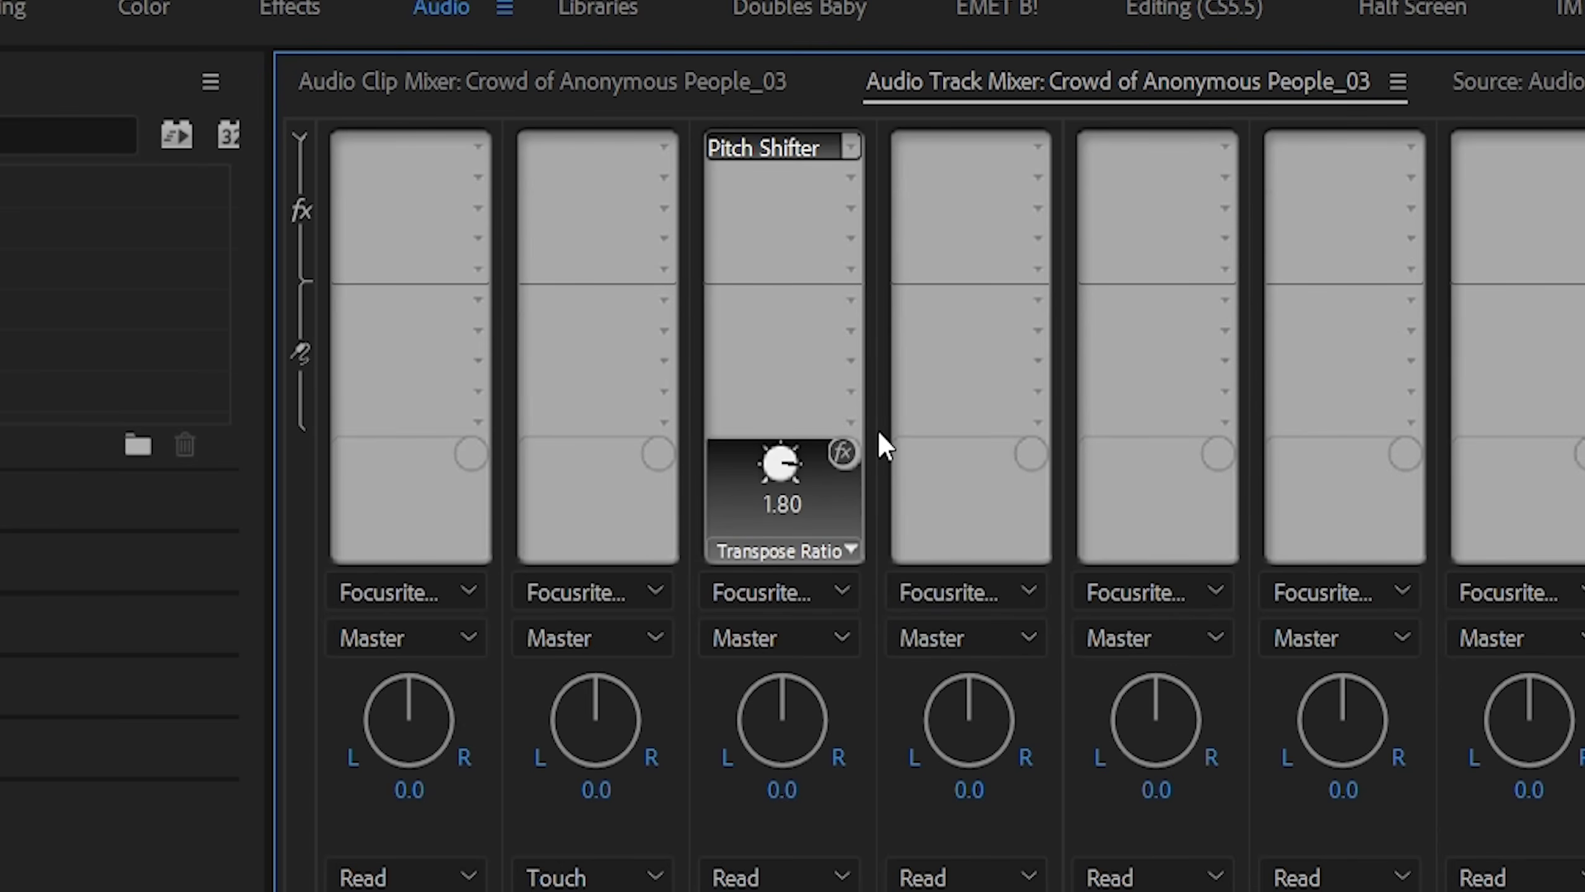
- Raise the transpose ratio to about 0.92 and preview the pitch shift
{"action": "left_click_drag", "start_coordinate": [878, 428], "coordinate": [923, 434]}
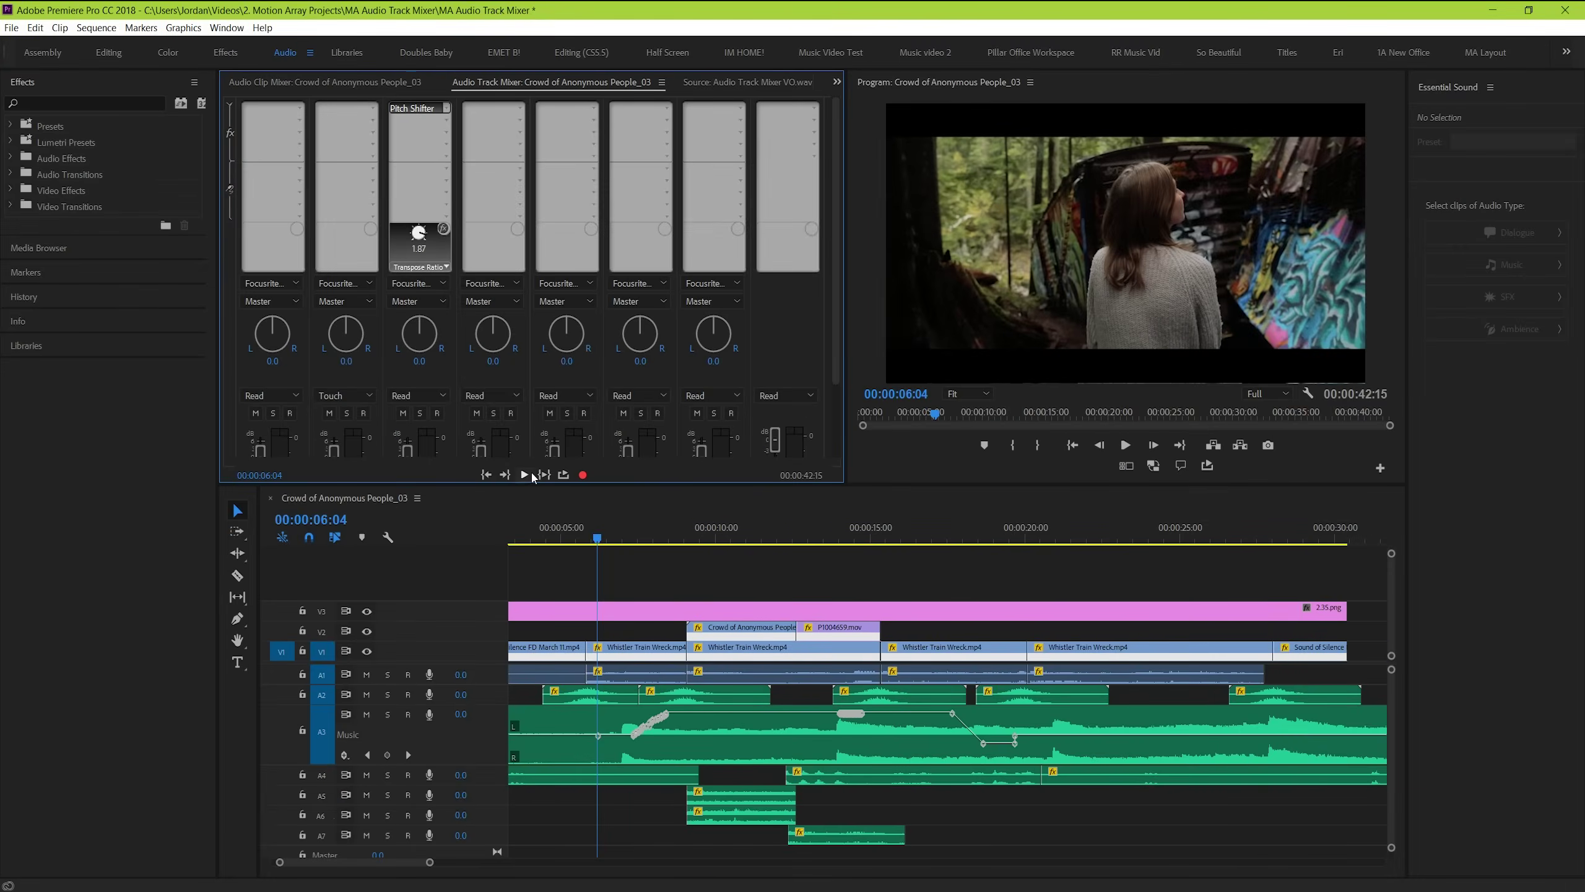
{"action": "left_click", "coordinate": [532, 475]}
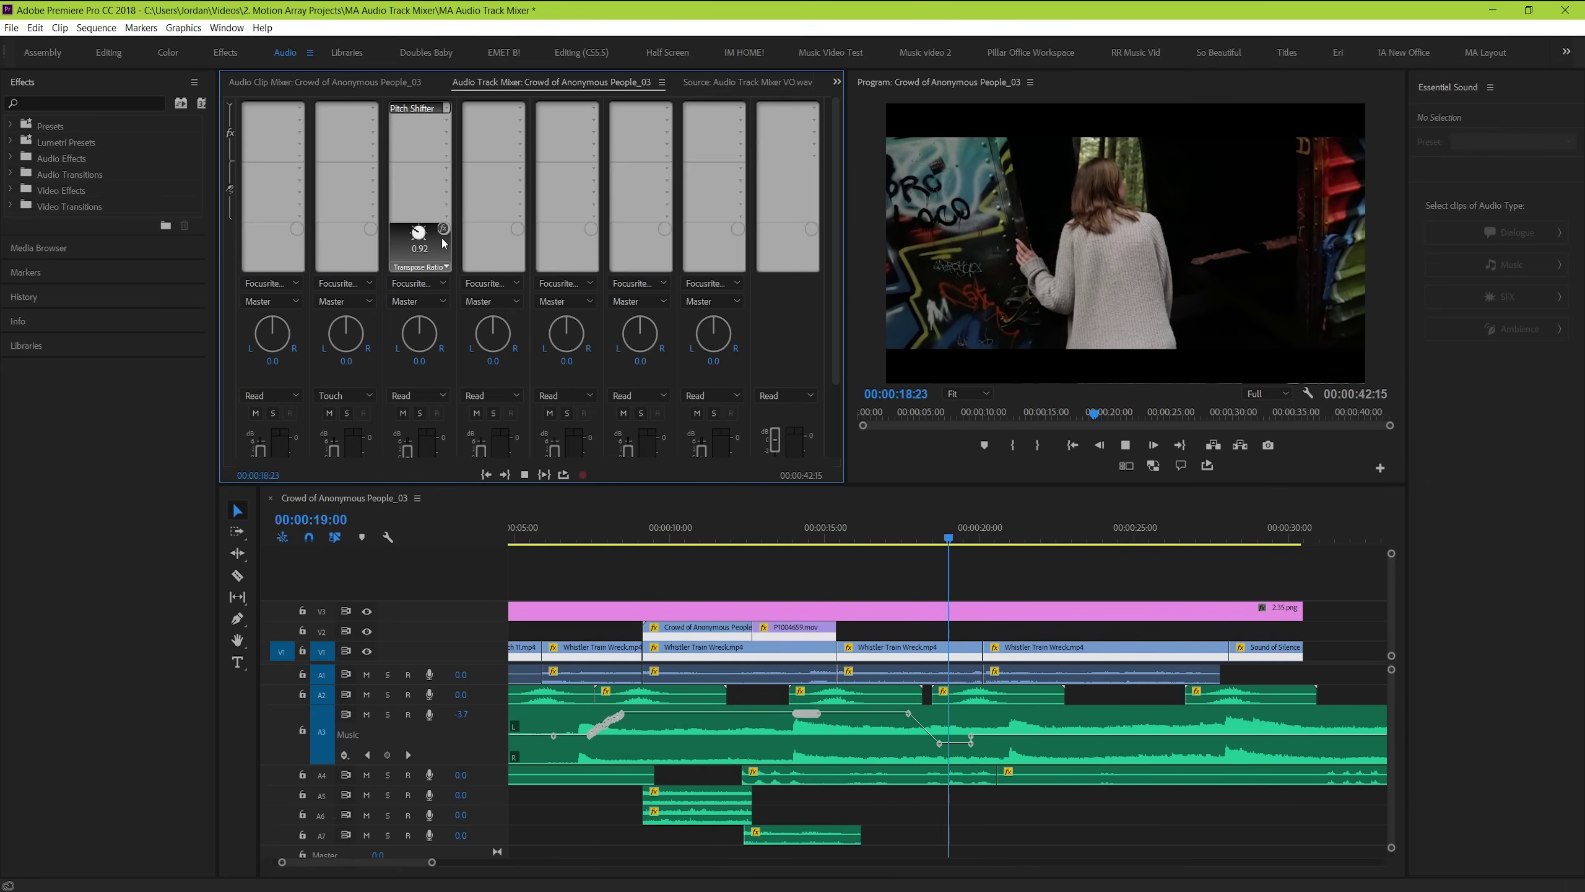
{"action": "key", "text": "space"}
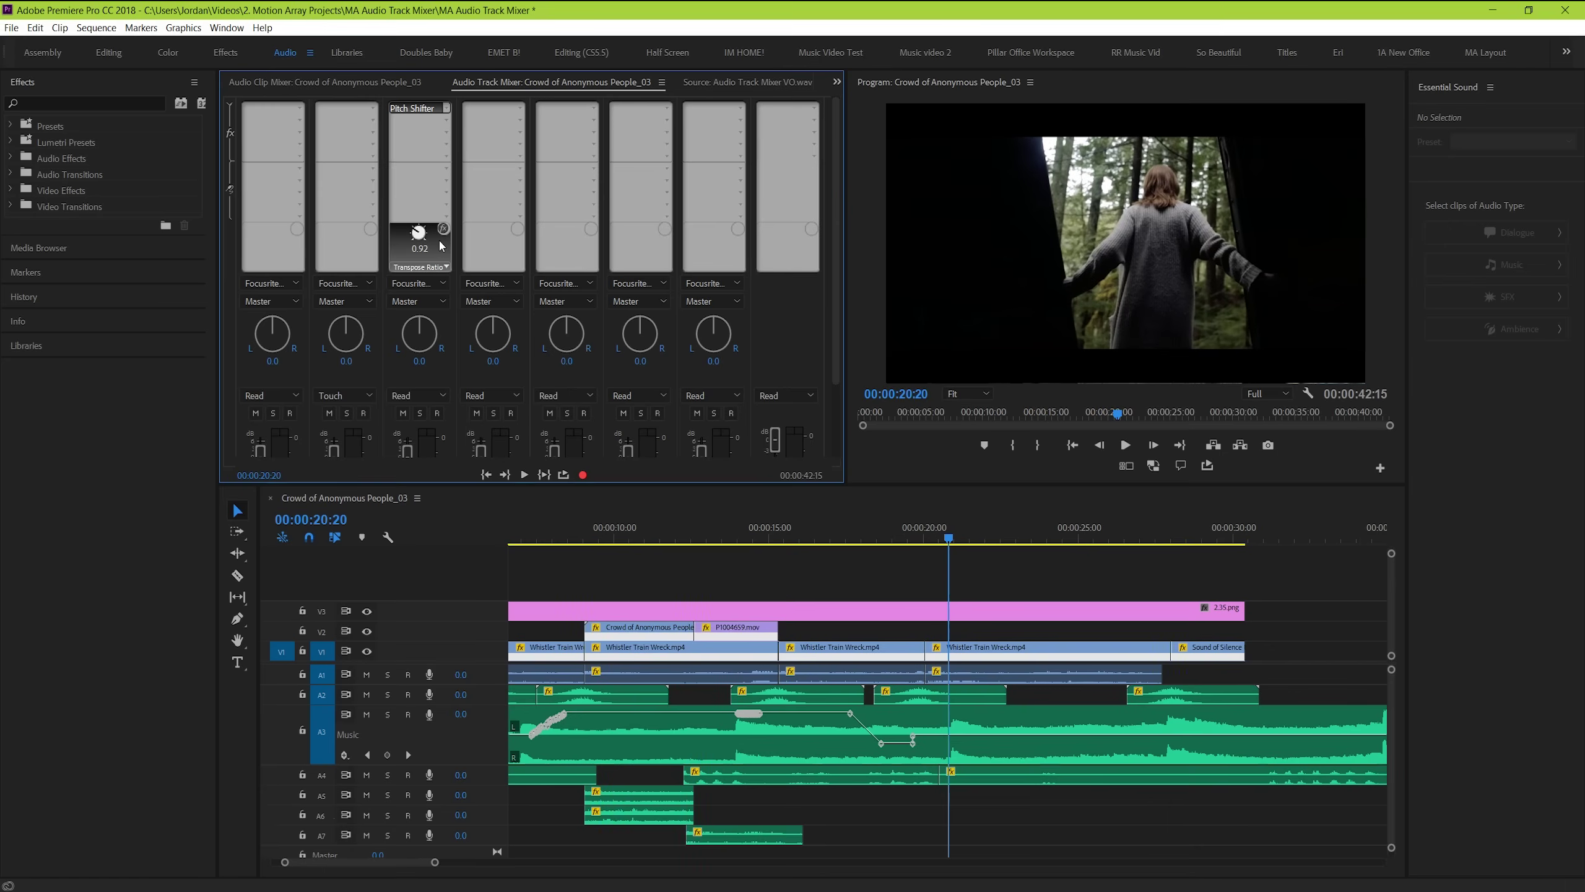
- Add a Bass effect below Pitch Shifter and toggle the effect bypass on and off
{"action": "left_click", "coordinate": [428, 125]}
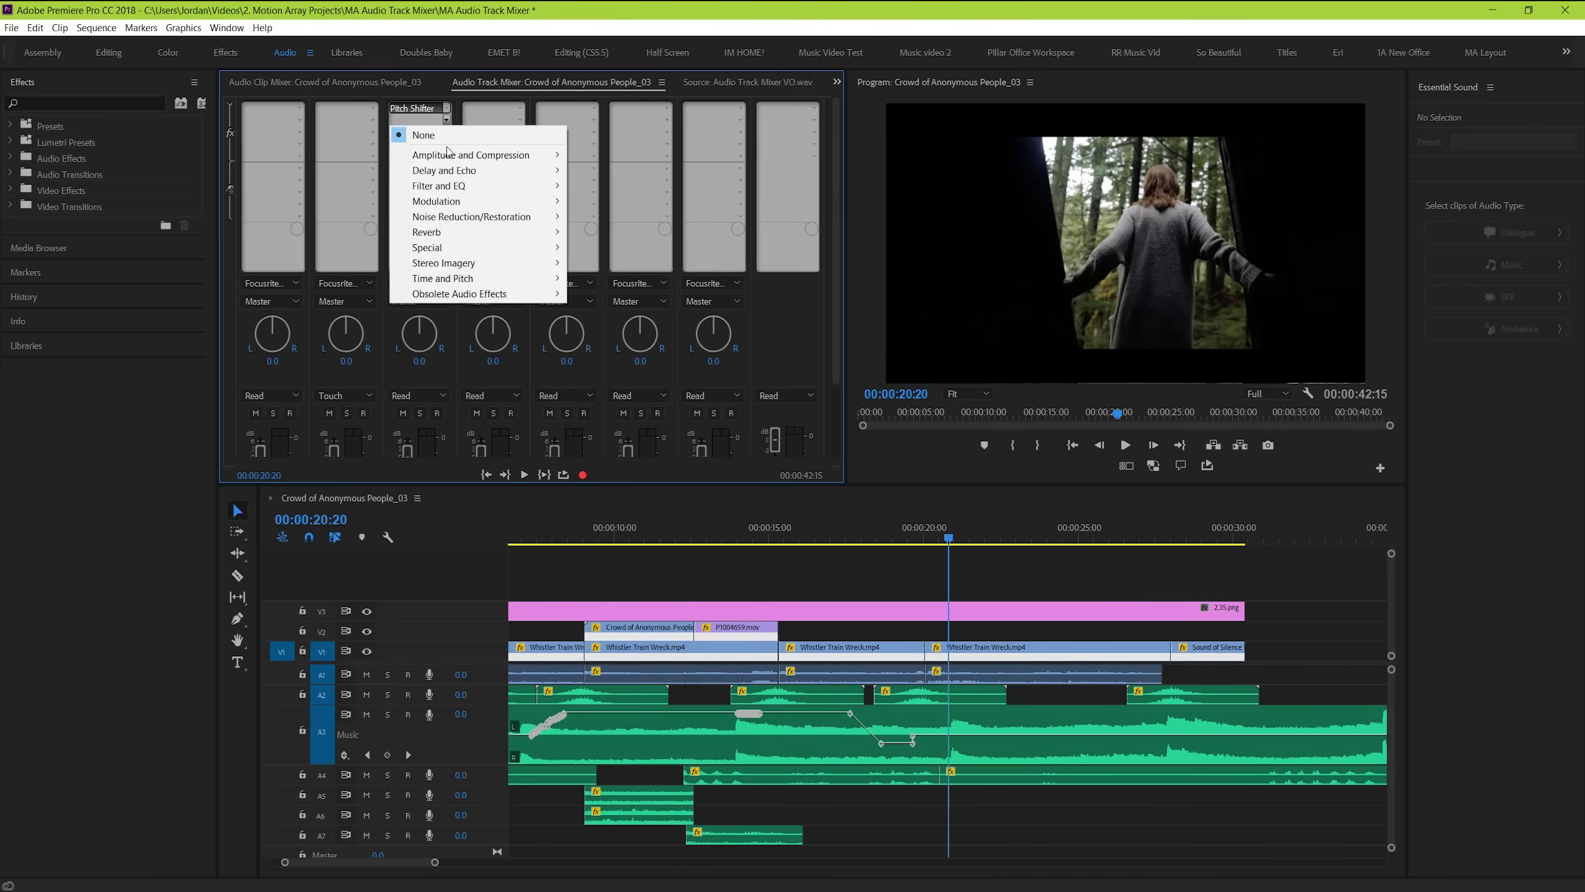
{"action": "mouse_move", "coordinate": [440, 186]}
{"action": "left_click", "coordinate": [619, 202]}
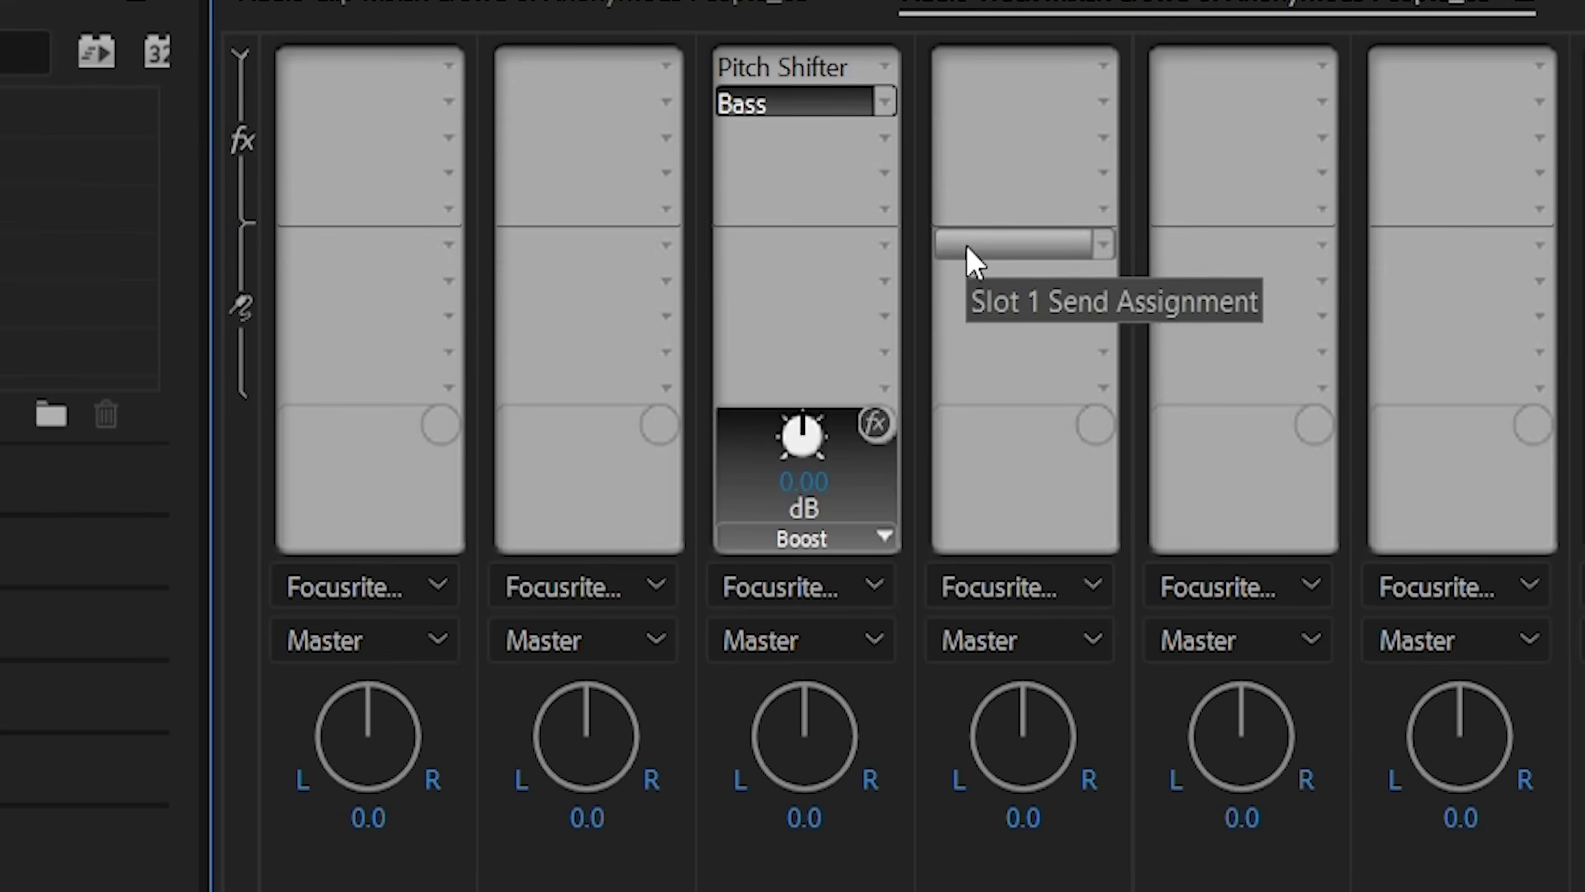
{"action": "left_click", "coordinate": [876, 427]}
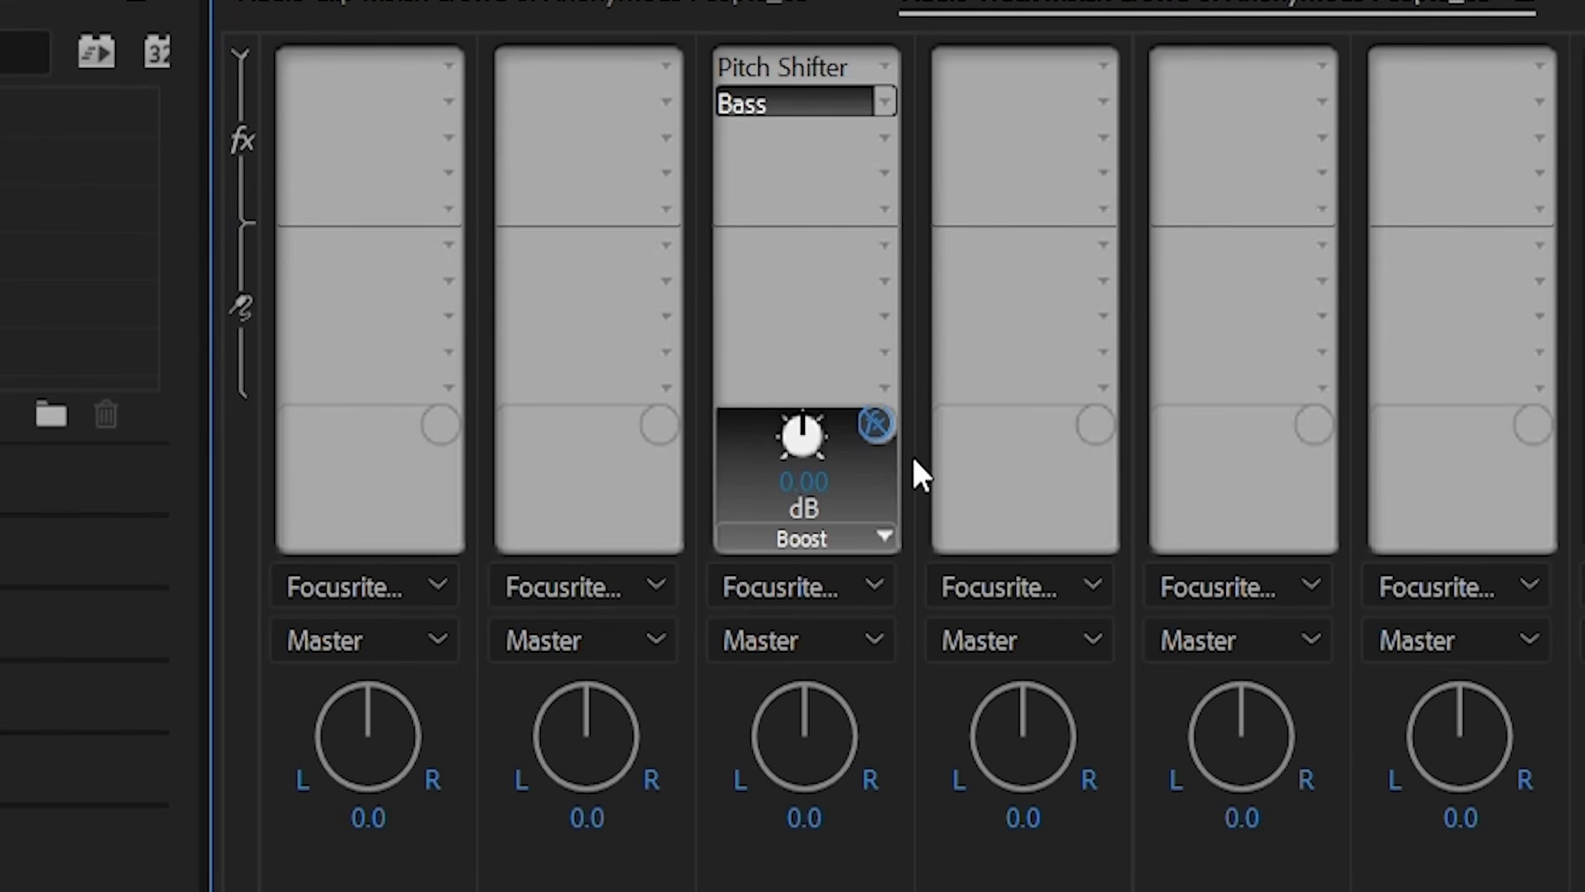
{"action": "left_click", "coordinate": [878, 426]}
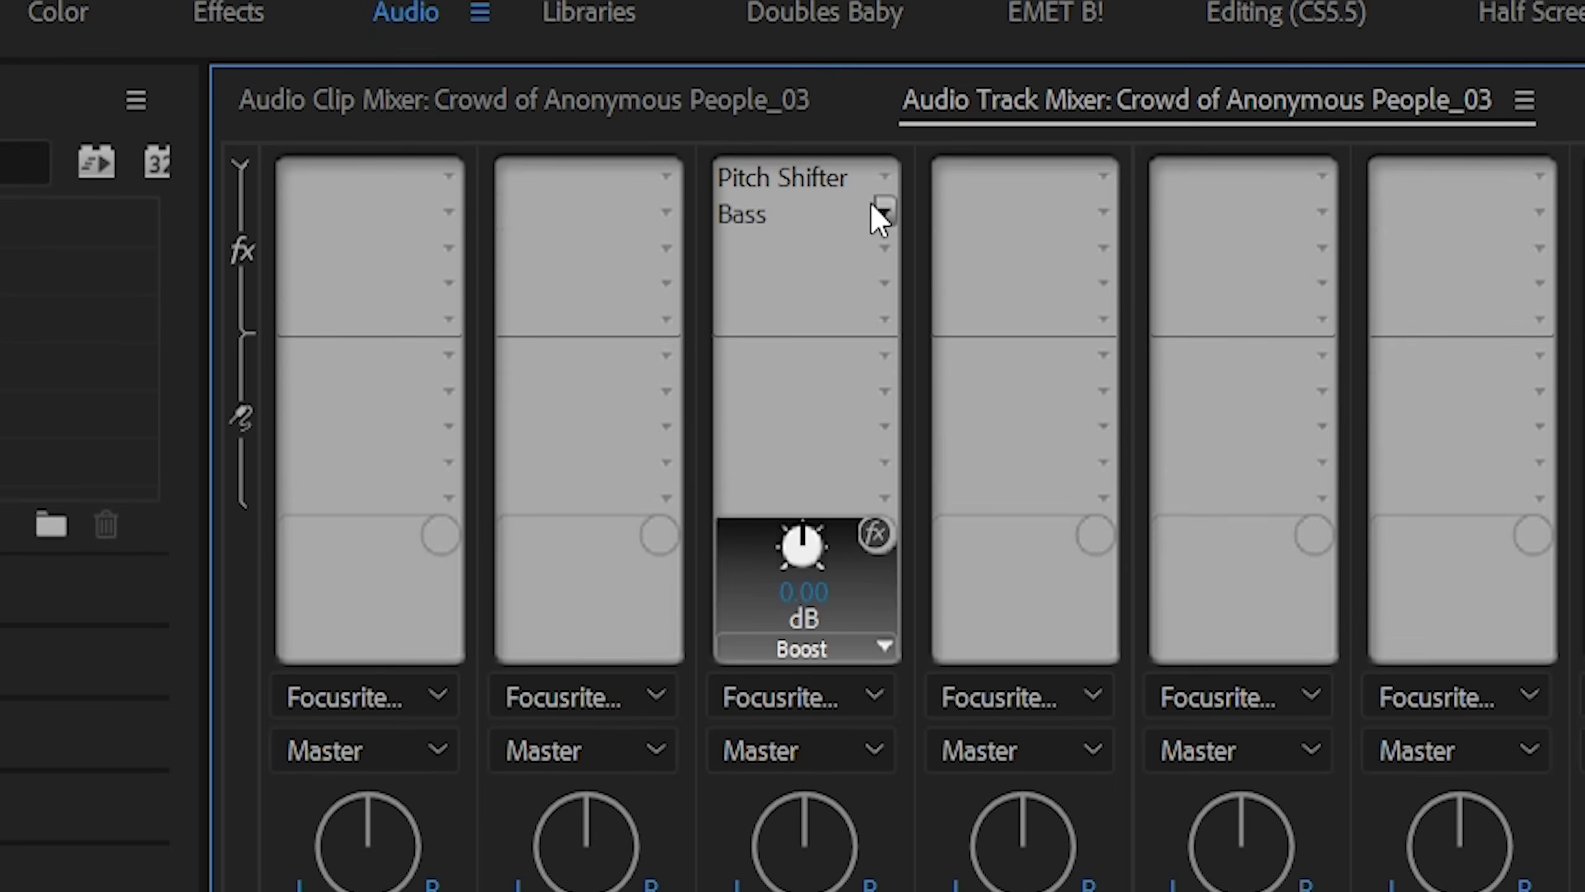
- Set both the Bass and Pitch Shifter slots to None
{"action": "left_click", "coordinate": [883, 213]}
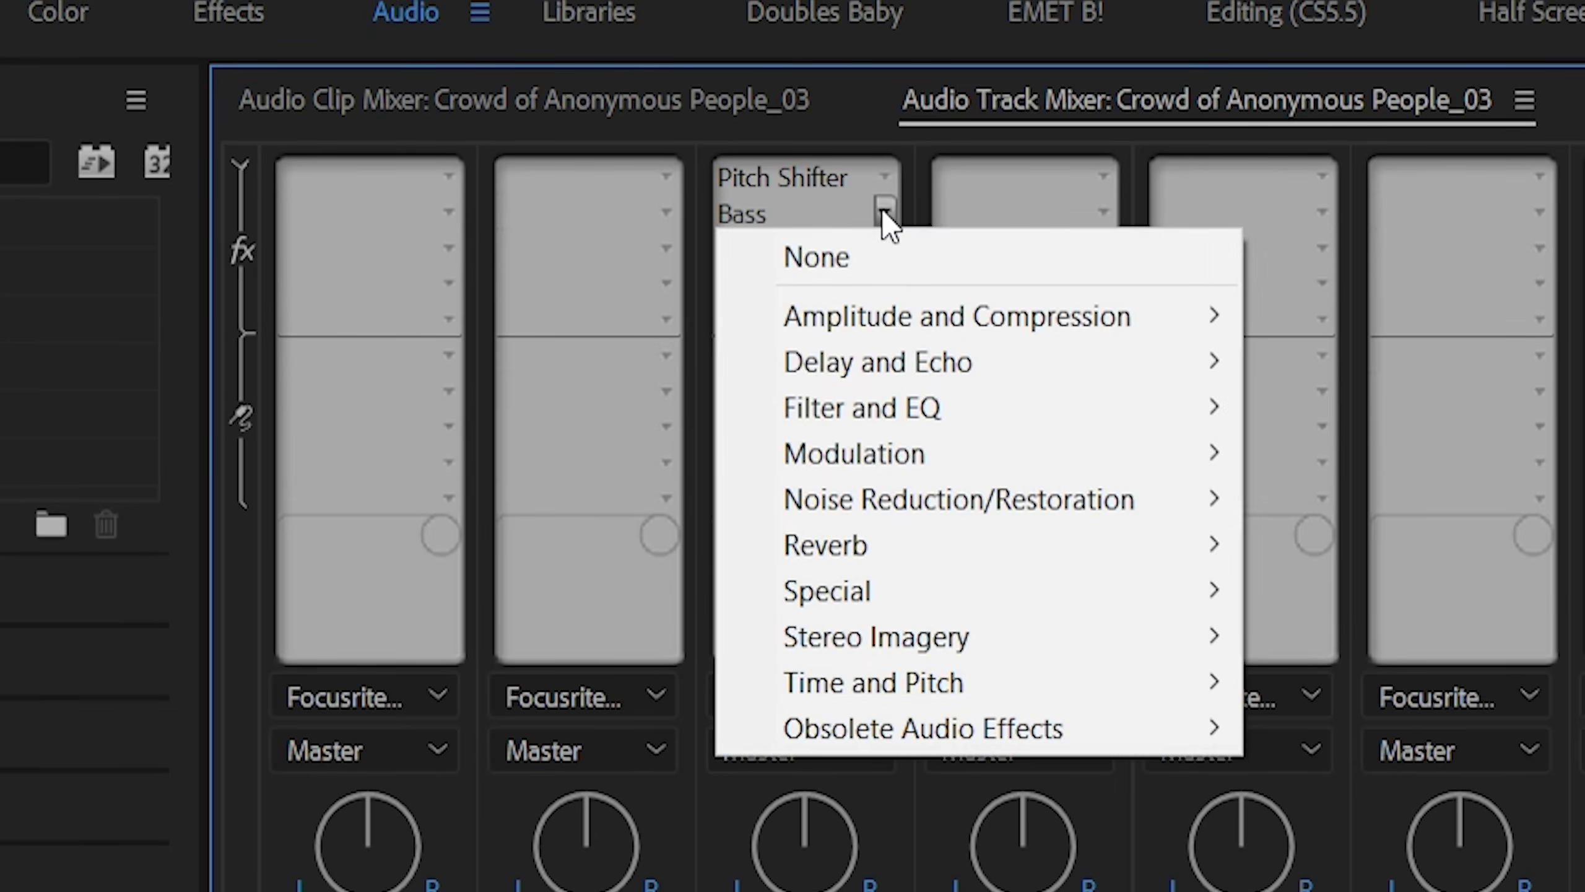
{"action": "left_click", "coordinate": [879, 261]}
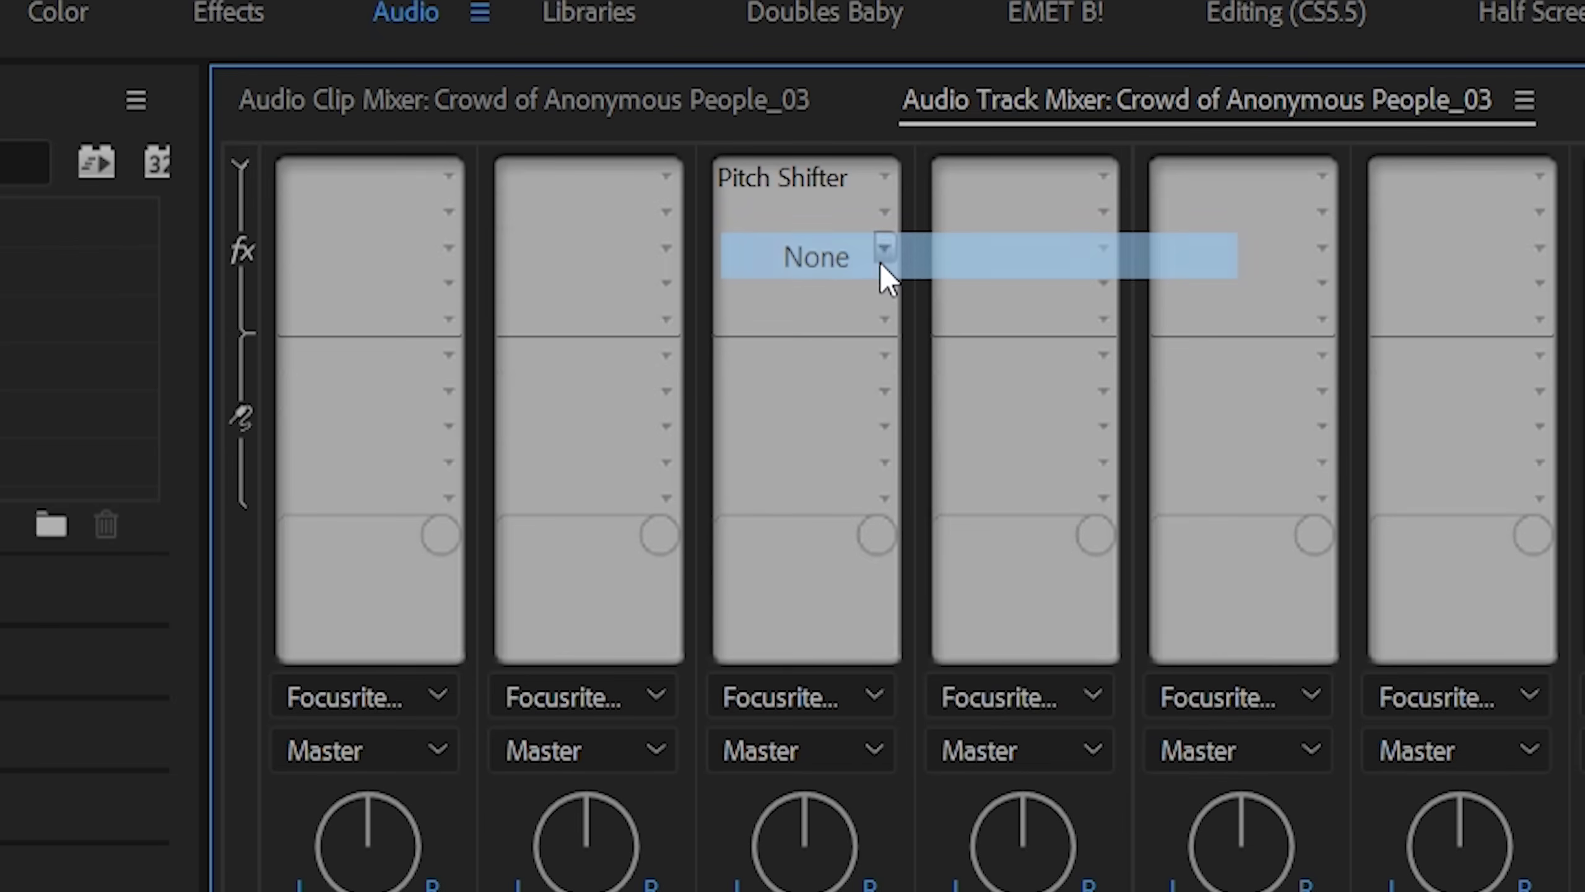
{"action": "left_click", "coordinate": [883, 178]}
{"action": "left_click", "coordinate": [879, 221]}
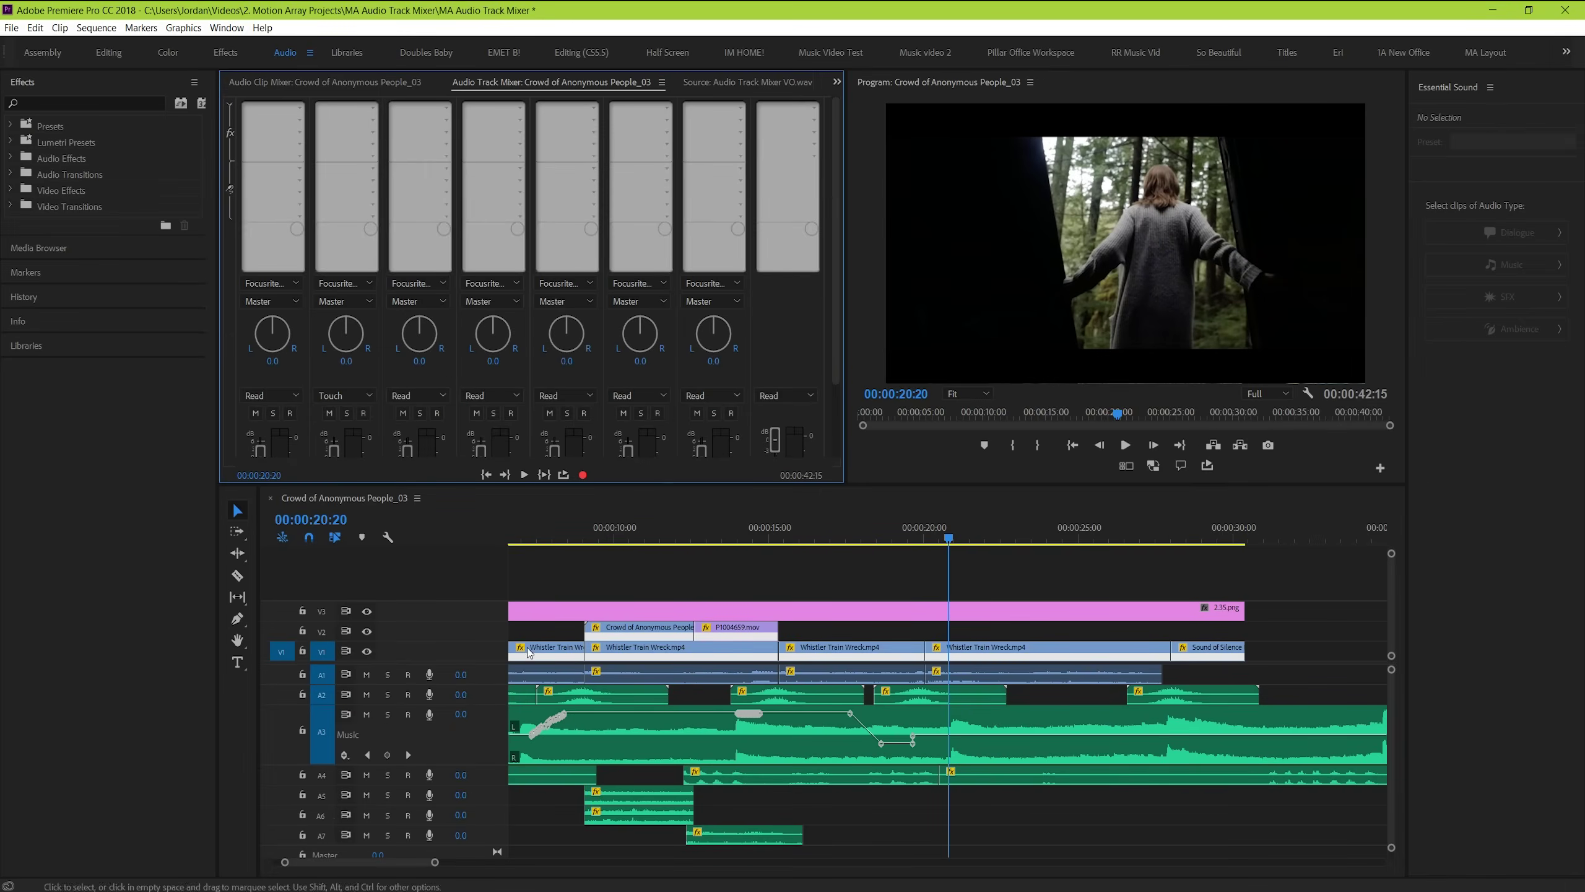
{"action": "scroll", "coordinate": [491, 792], "scroll_direction": "down", "scroll_amount": 1}
- Add an audio submix track, Submix1, to the sequence
{"action": "right_click", "coordinate": [454, 834]}
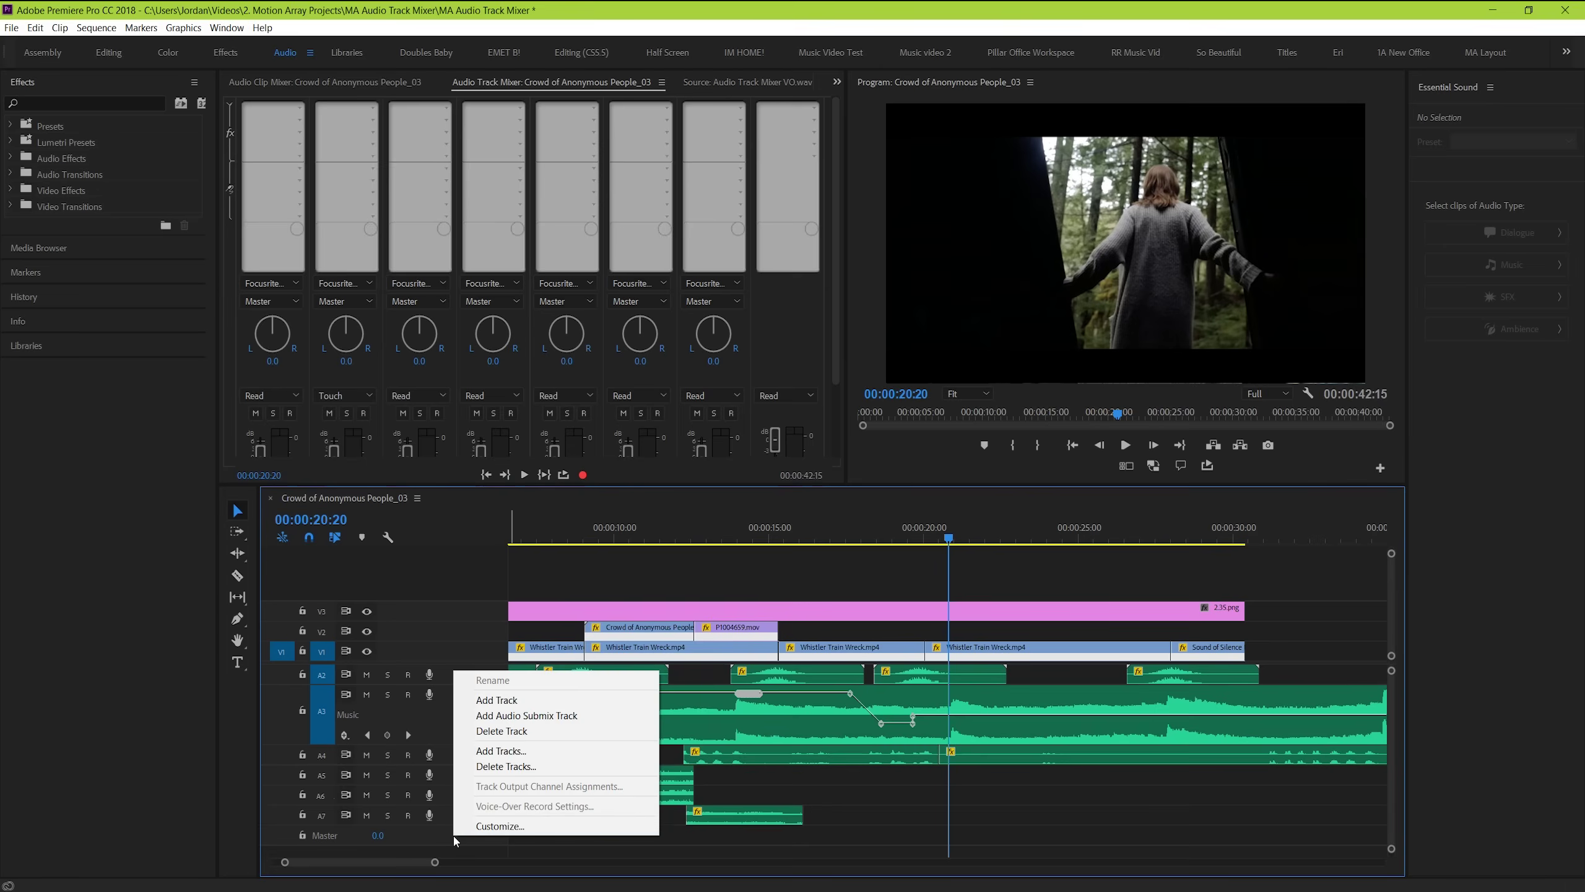
{"action": "left_click", "coordinate": [591, 719]}
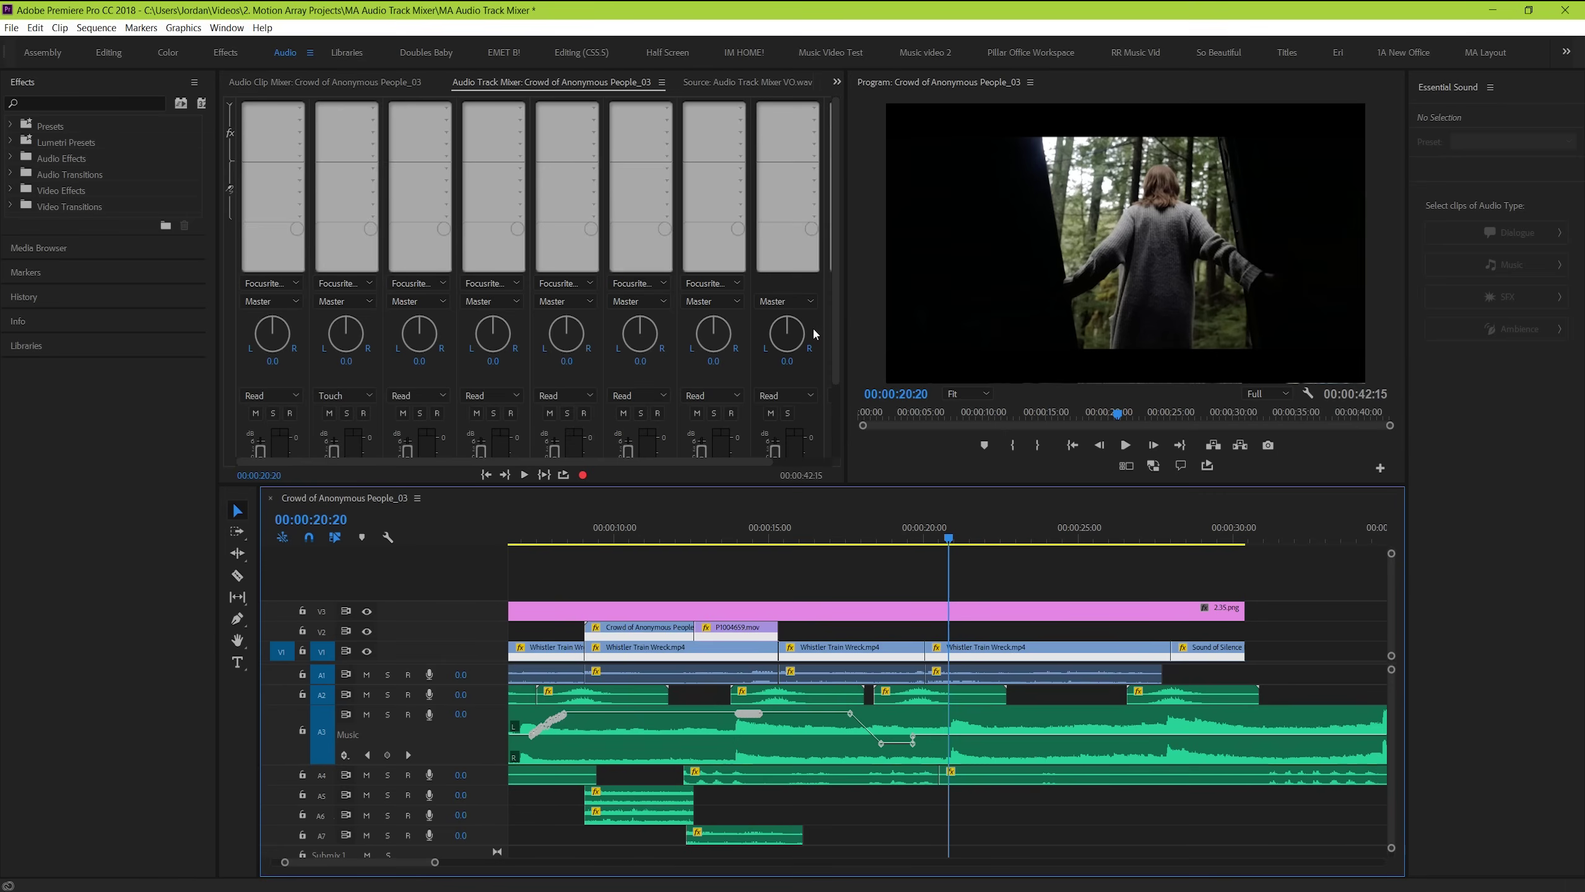
{"action": "mouse_move", "coordinate": [837, 316]}
{"action": "left_mouse_down"}
{"action": "mouse_move", "coordinate": [838, 452]}
{"action": "mouse_move", "coordinate": [820, 462]}
{"action": "left_mouse_up"}
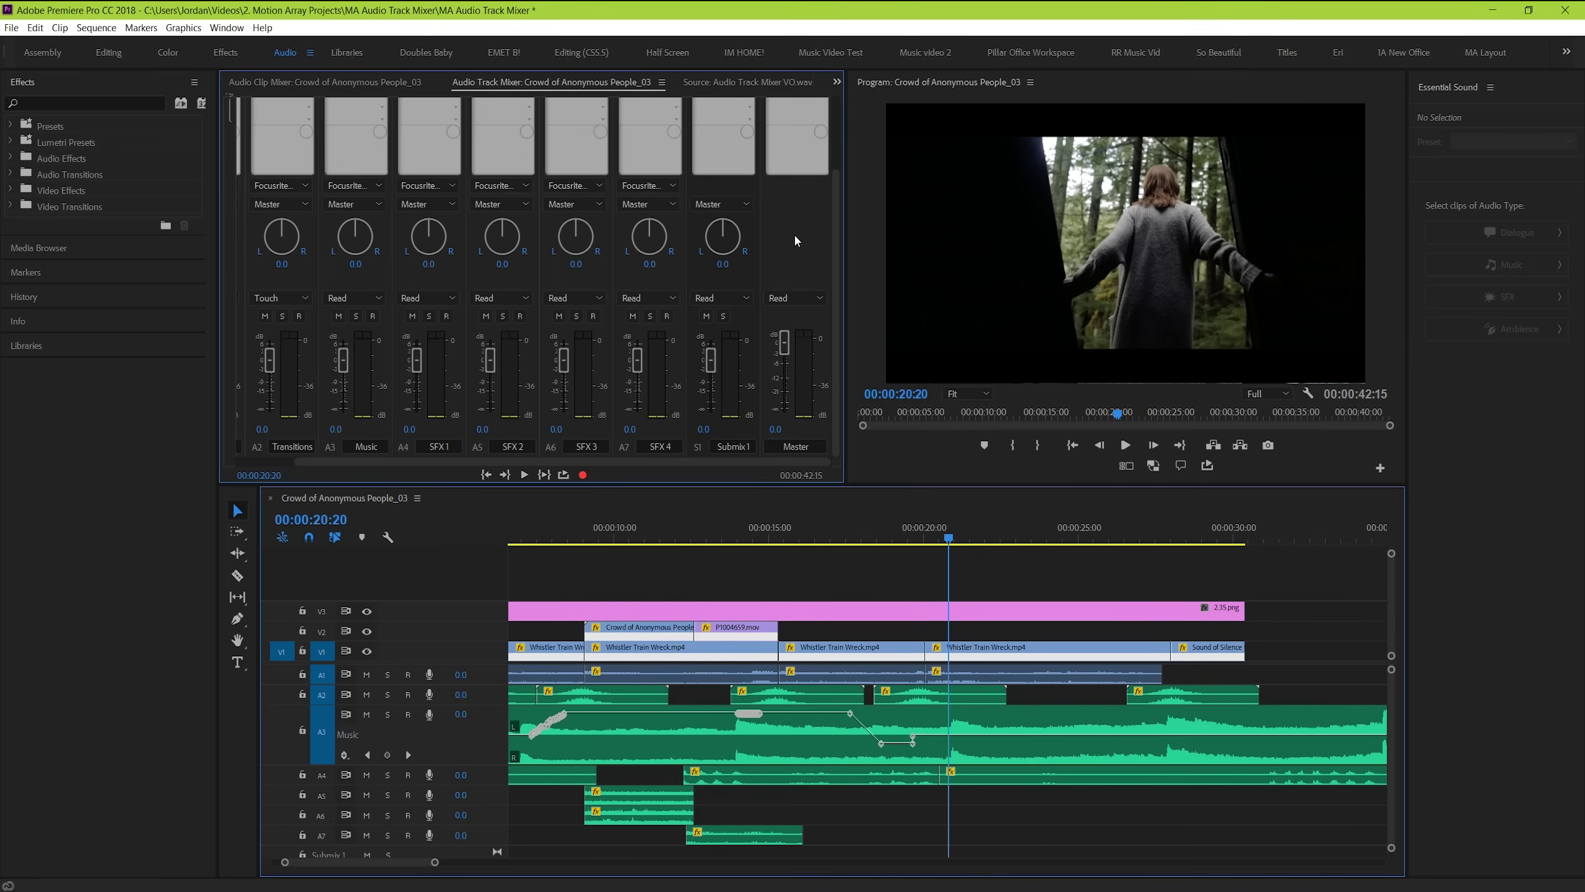
{"action": "mouse_move", "coordinate": [533, 461]}
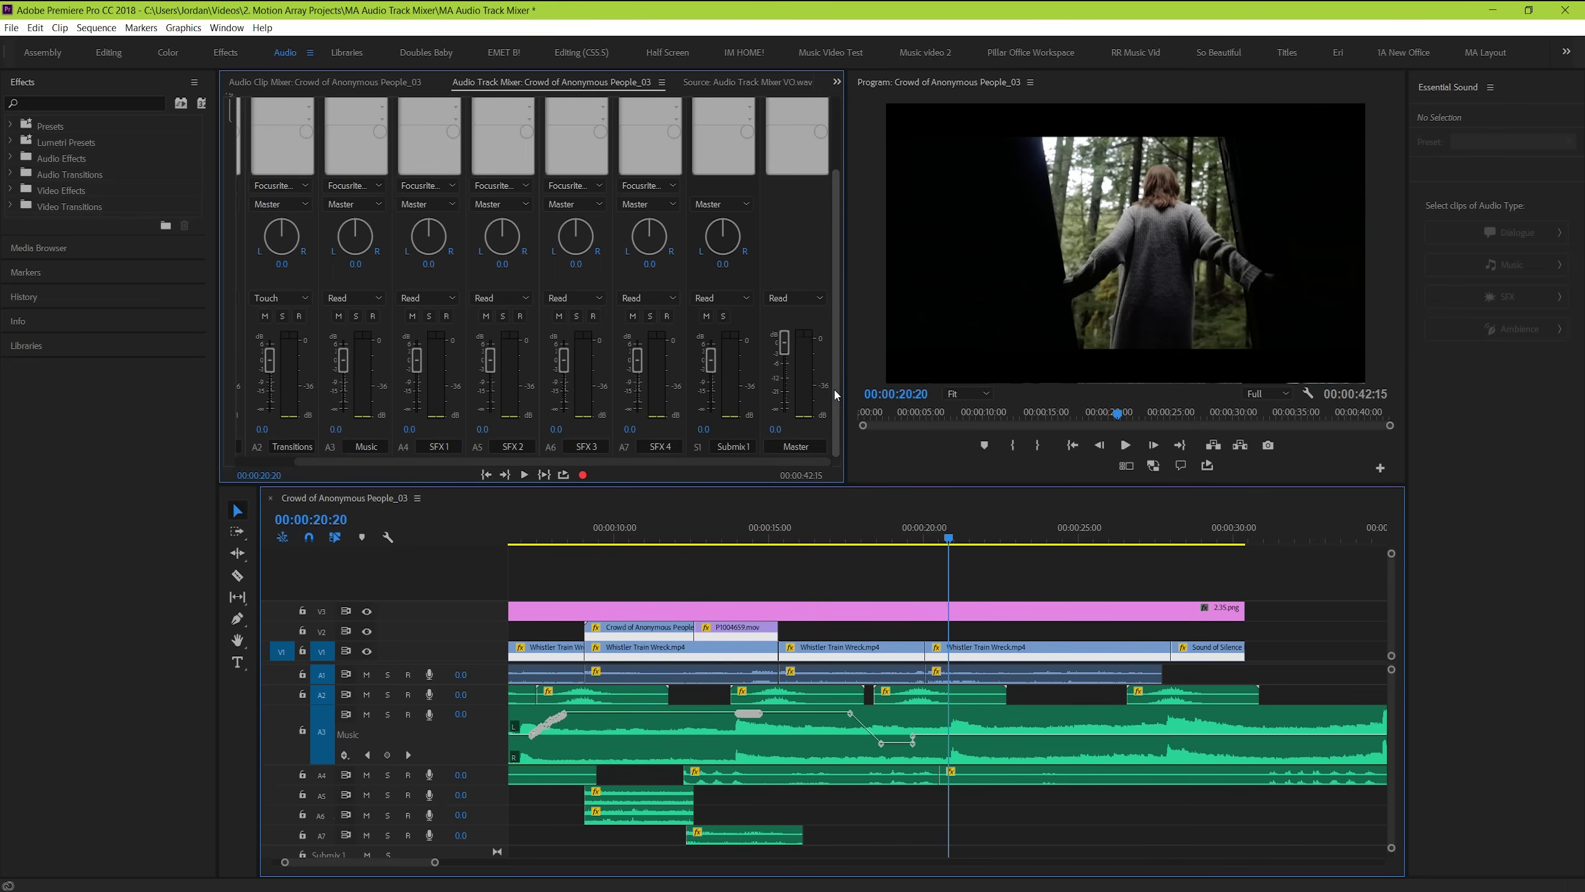
- Load Time and Pitch > Pitch Shifter onto the Submix 1 effect slot and park the playhead near six seconds
{"action": "left_click", "coordinate": [743, 140]}
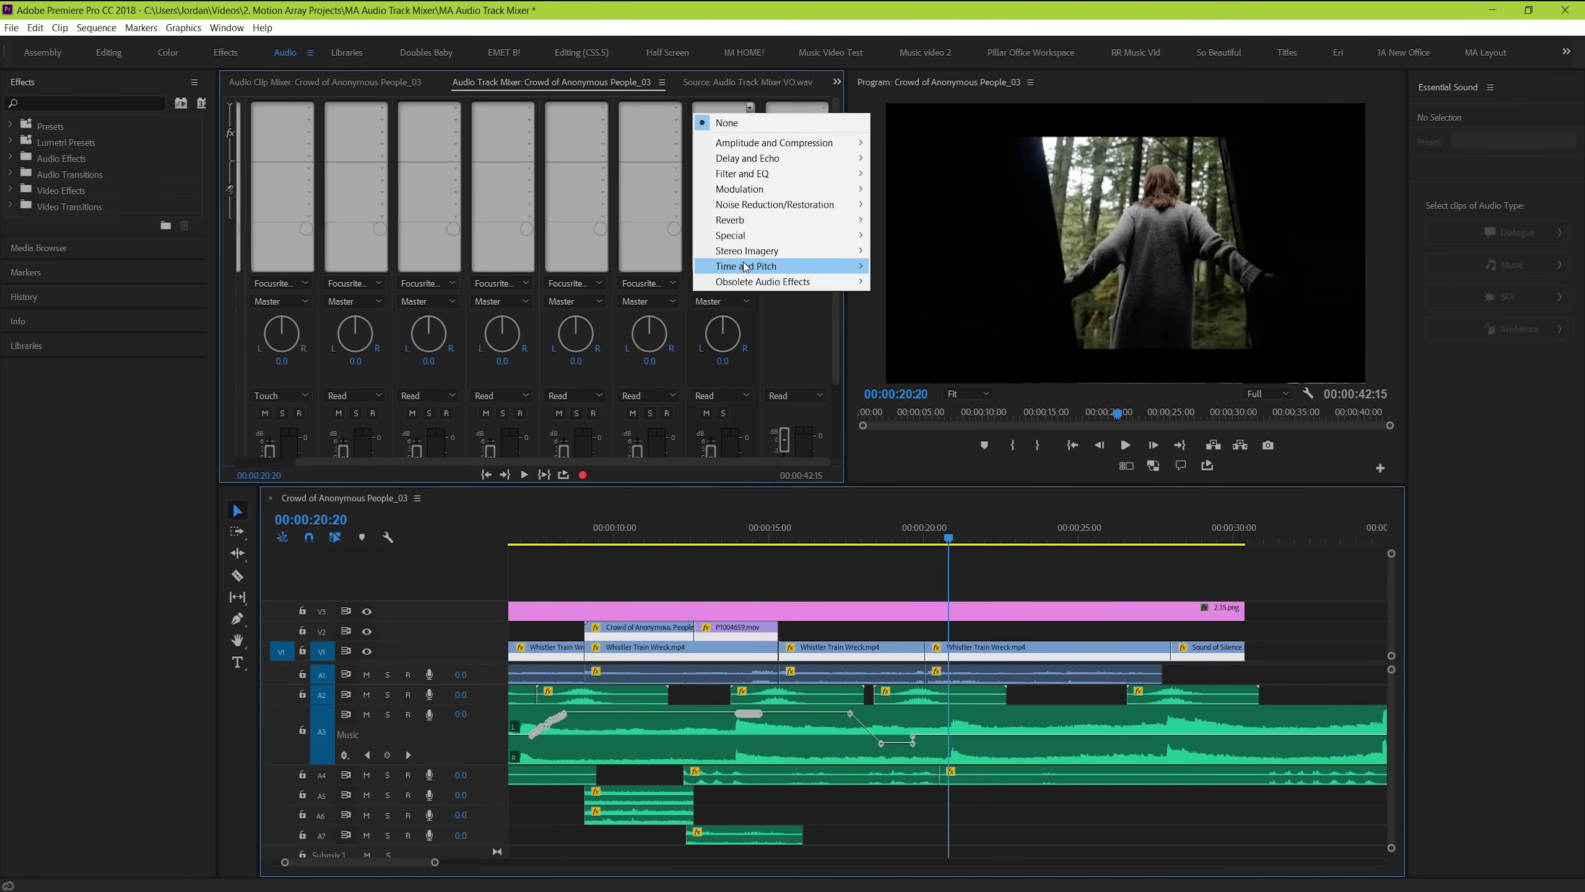
{"action": "left_click", "coordinate": [895, 267]}
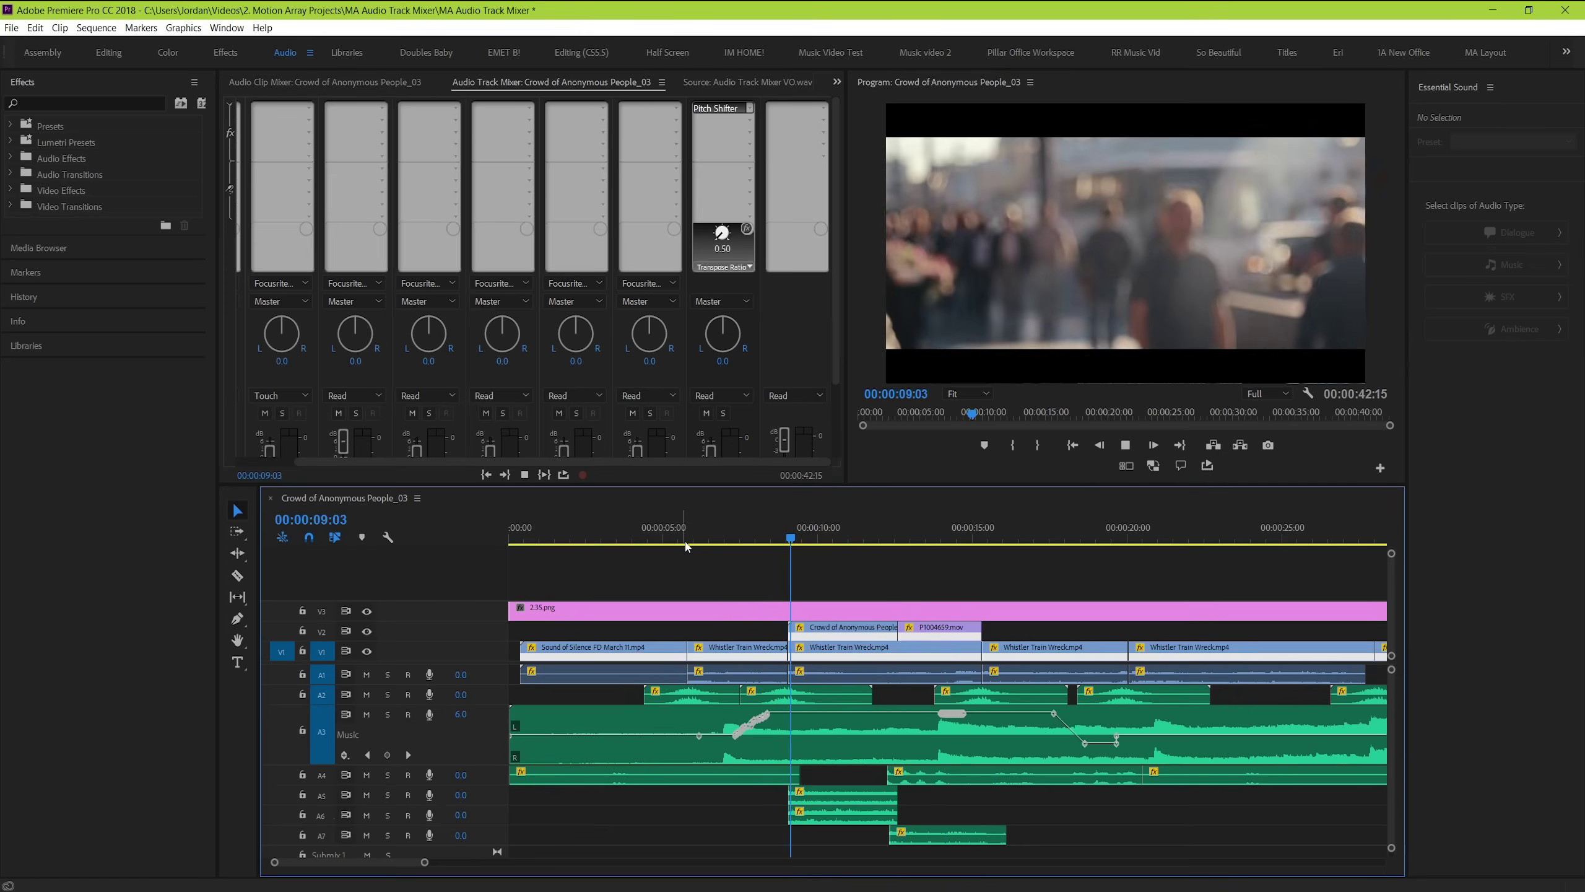
{"action": "left_click", "coordinate": [715, 535]}
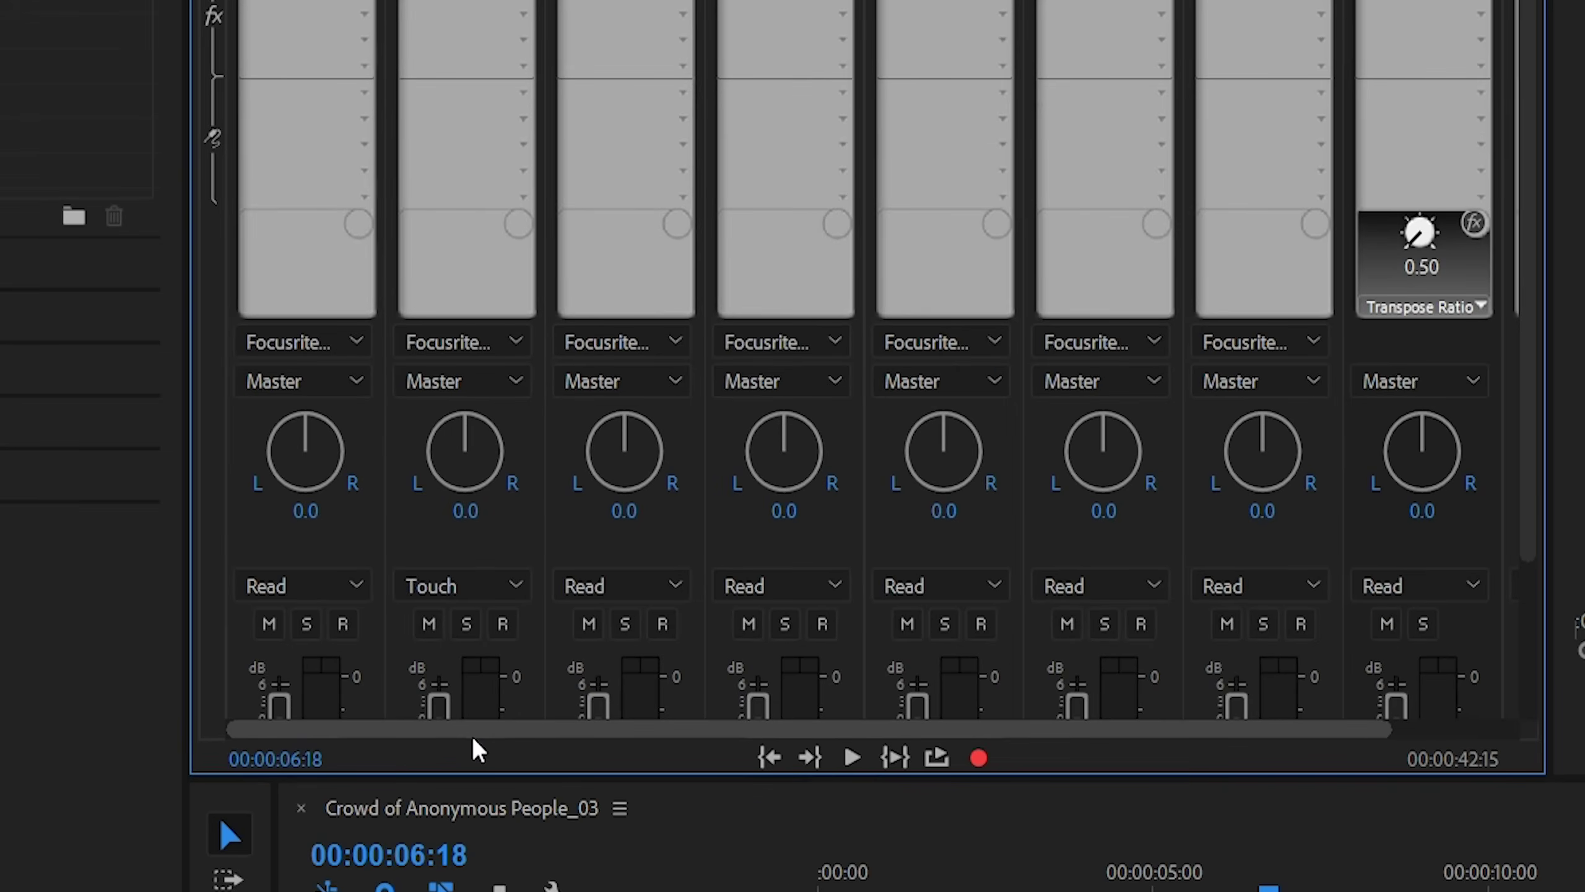
- Route audio tracks one through four from Master to Submix 1
{"action": "left_click", "coordinate": [344, 392]}
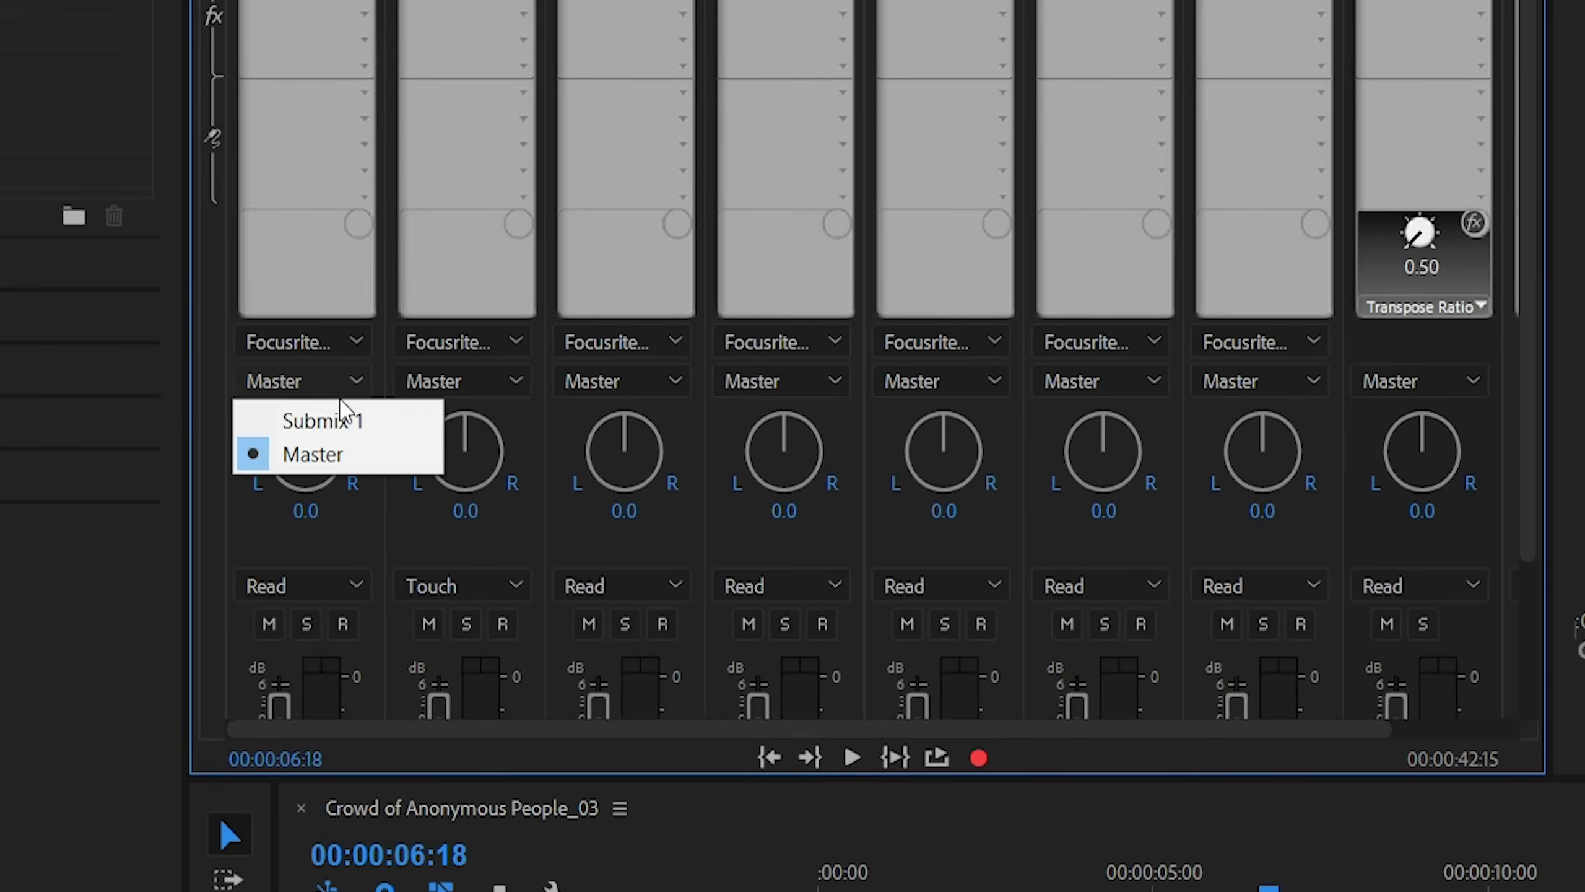
{"action": "left_click", "coordinate": [343, 424]}
{"action": "left_click", "coordinate": [484, 382]}
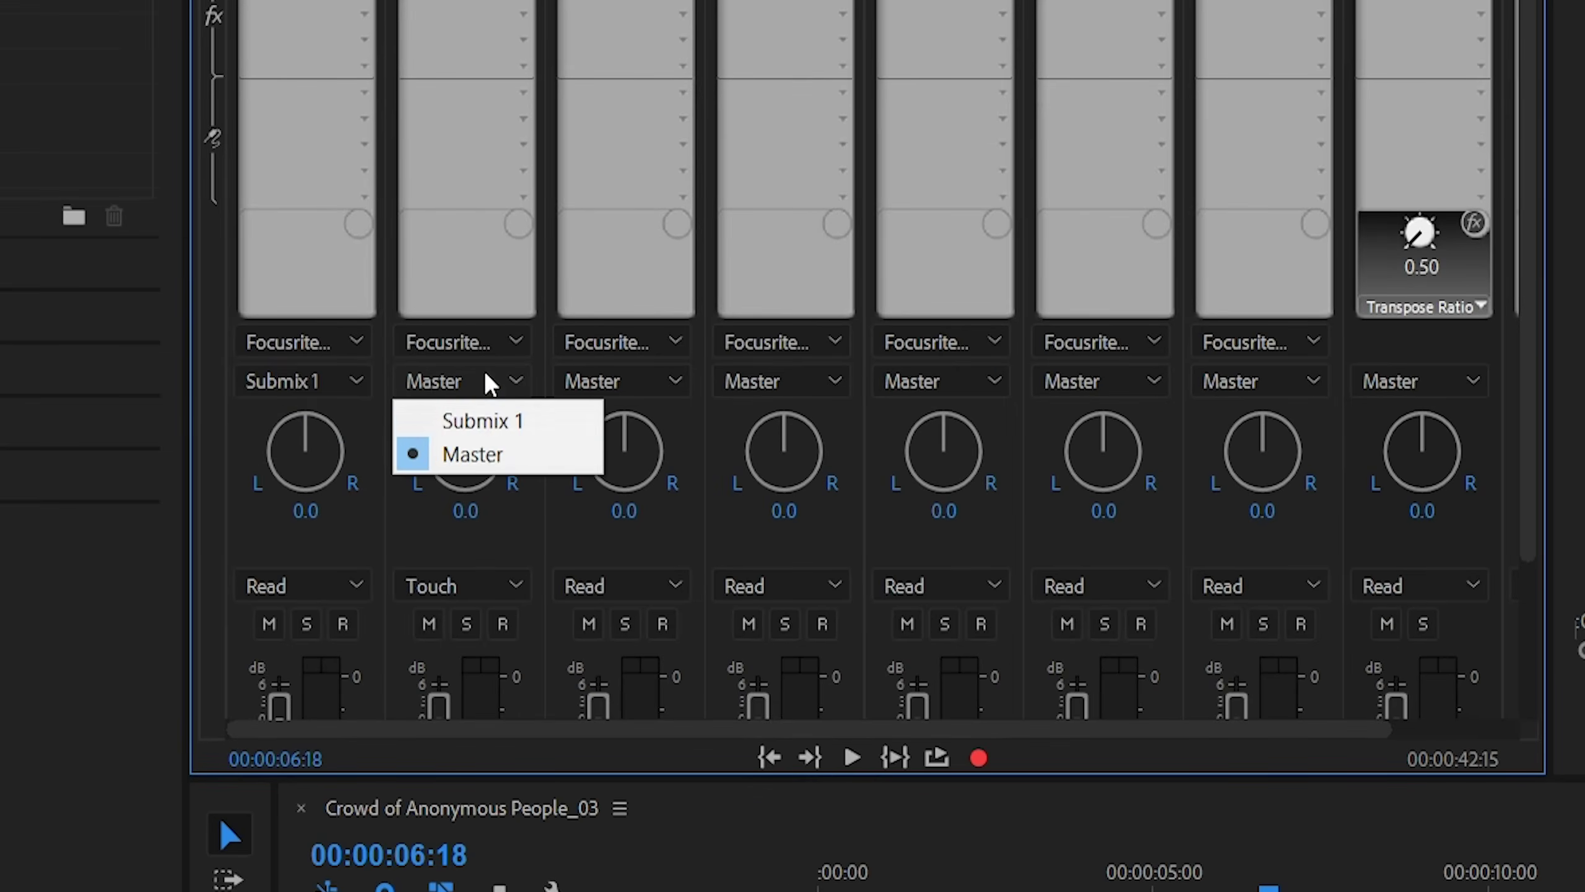
{"action": "left_click", "coordinate": [483, 421]}
{"action": "left_click", "coordinate": [584, 384]}
{"action": "left_click", "coordinate": [646, 424]}
{"action": "left_click", "coordinate": [796, 385]}
{"action": "left_click", "coordinate": [806, 422]}
- Route tracks five to seven to Submix 1, then play and pull down the Submix 1 fader
{"action": "left_click", "coordinate": [930, 382]}
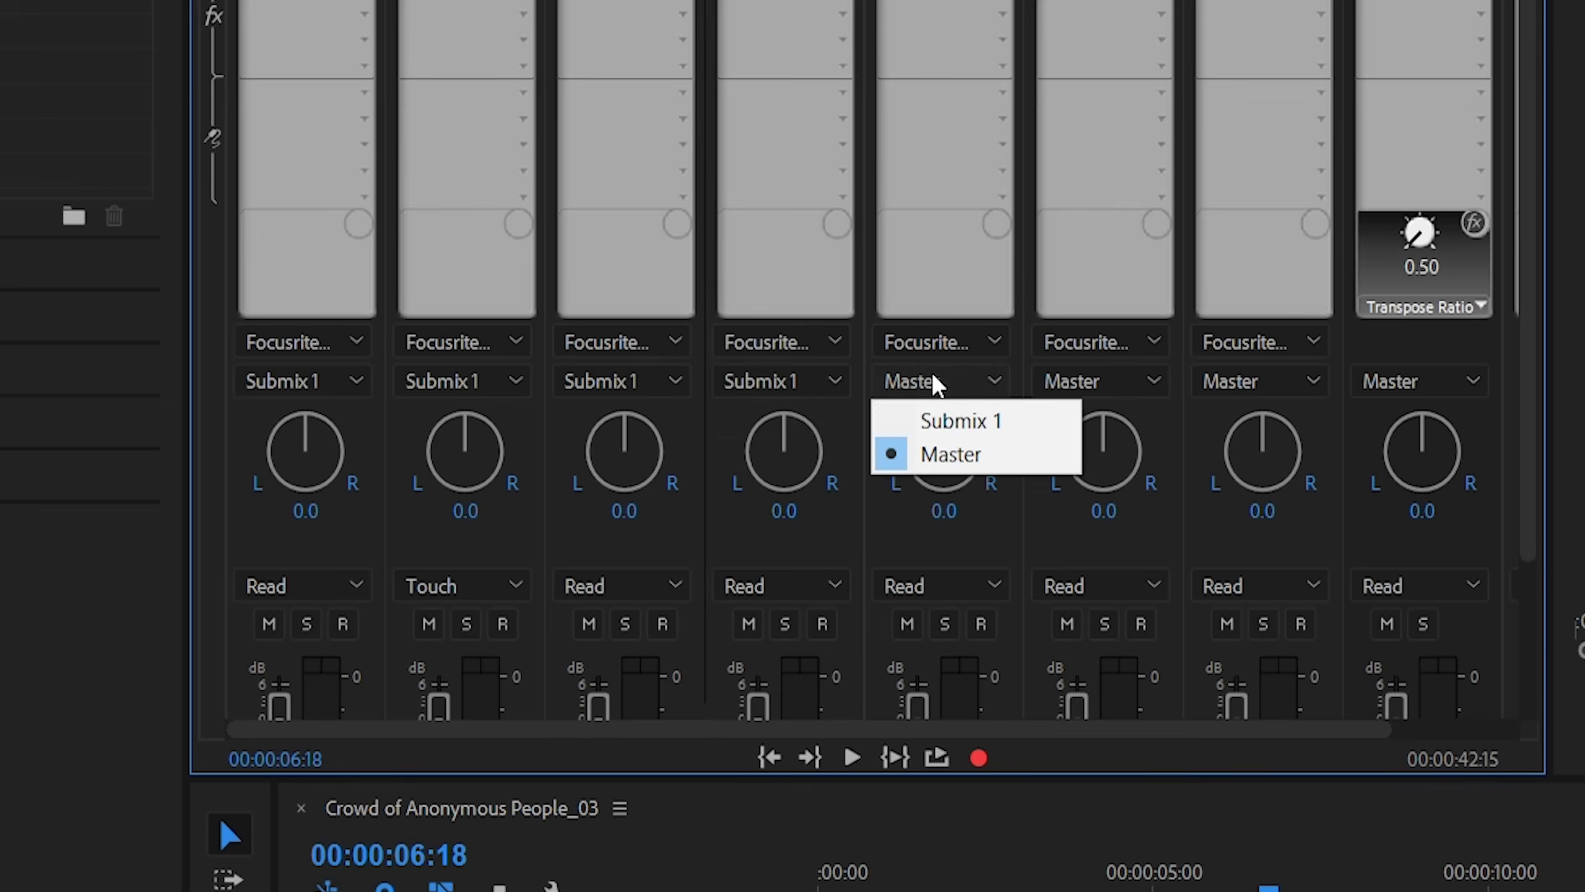
{"action": "left_click", "coordinate": [991, 422]}
{"action": "left_click", "coordinate": [1097, 381]}
{"action": "left_click", "coordinate": [1115, 422]}
{"action": "left_click", "coordinate": [1247, 384]}
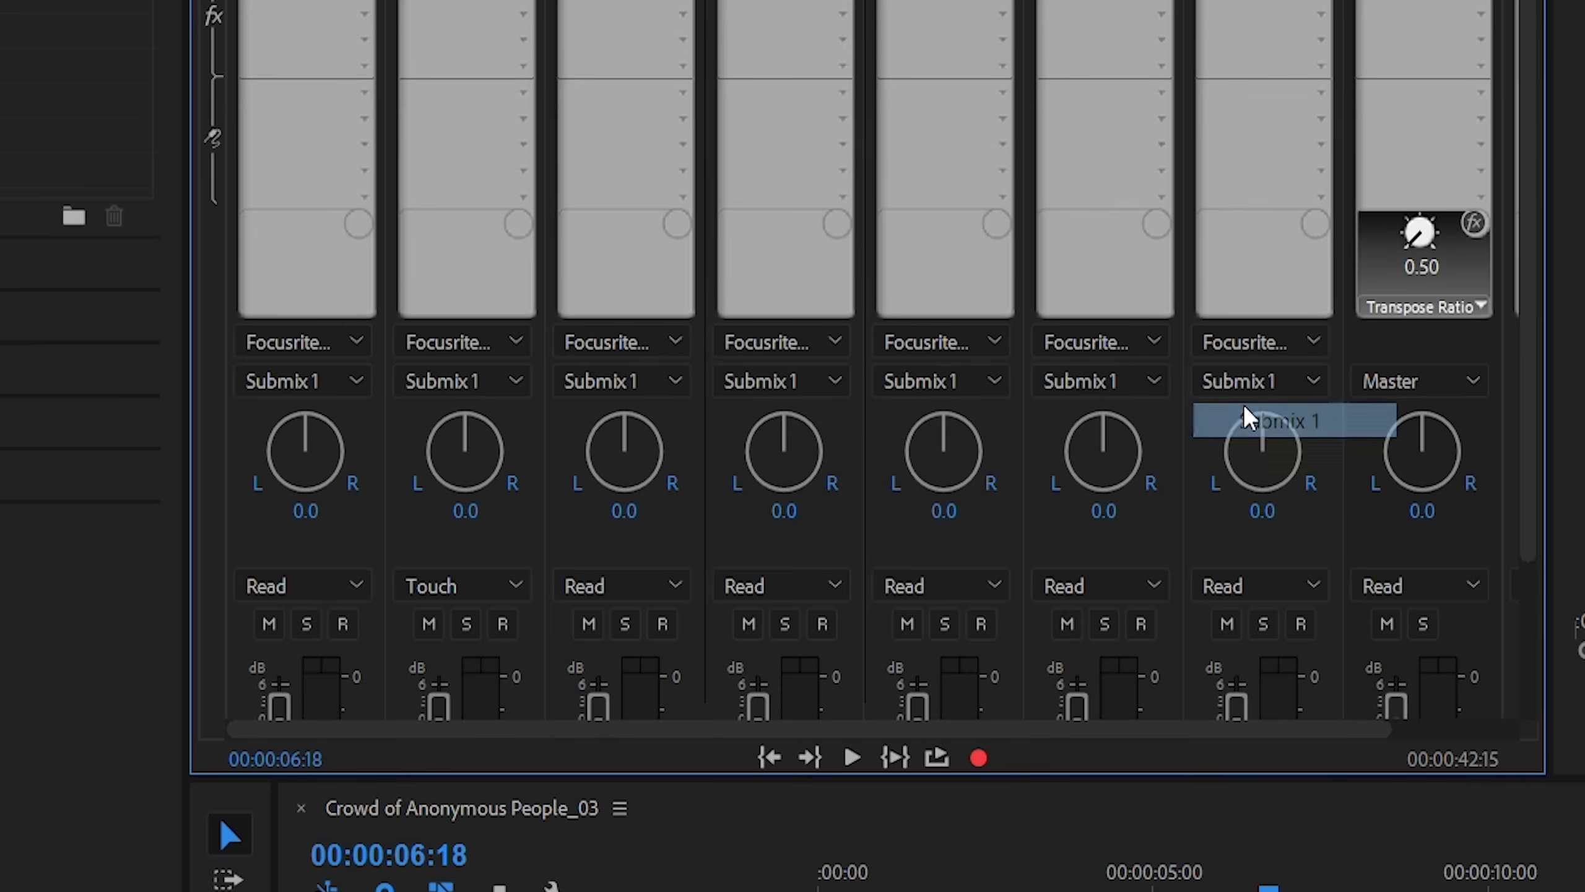
{"action": "left_click", "coordinate": [1247, 422]}
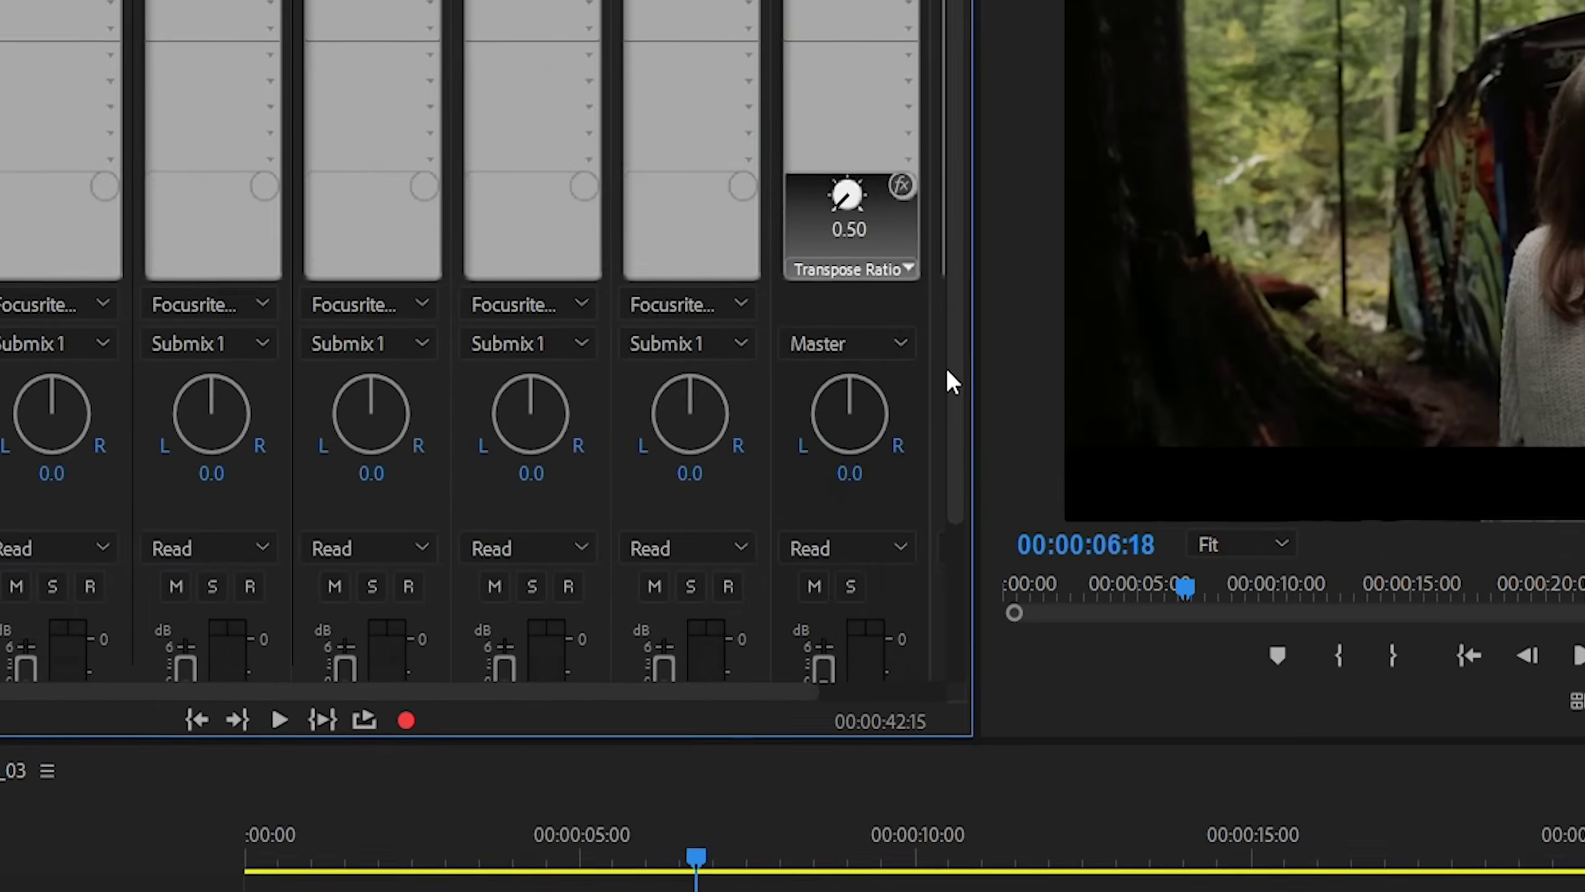
{"action": "left_click_drag", "start_coordinate": [946, 370], "coordinate": [915, 409]}
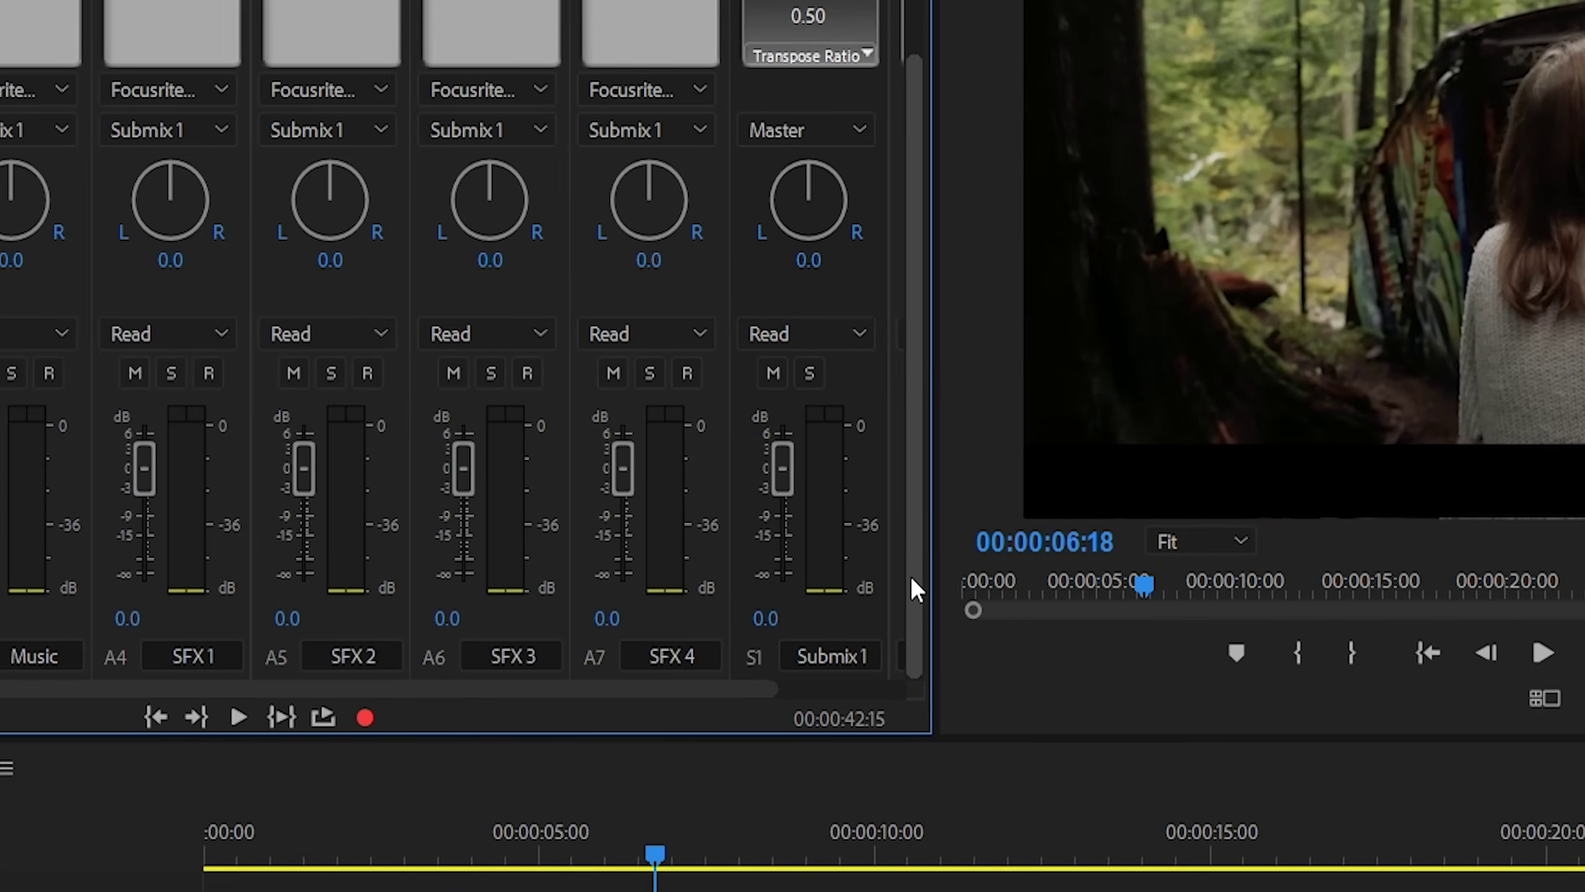
{"action": "left_click", "coordinate": [240, 716]}
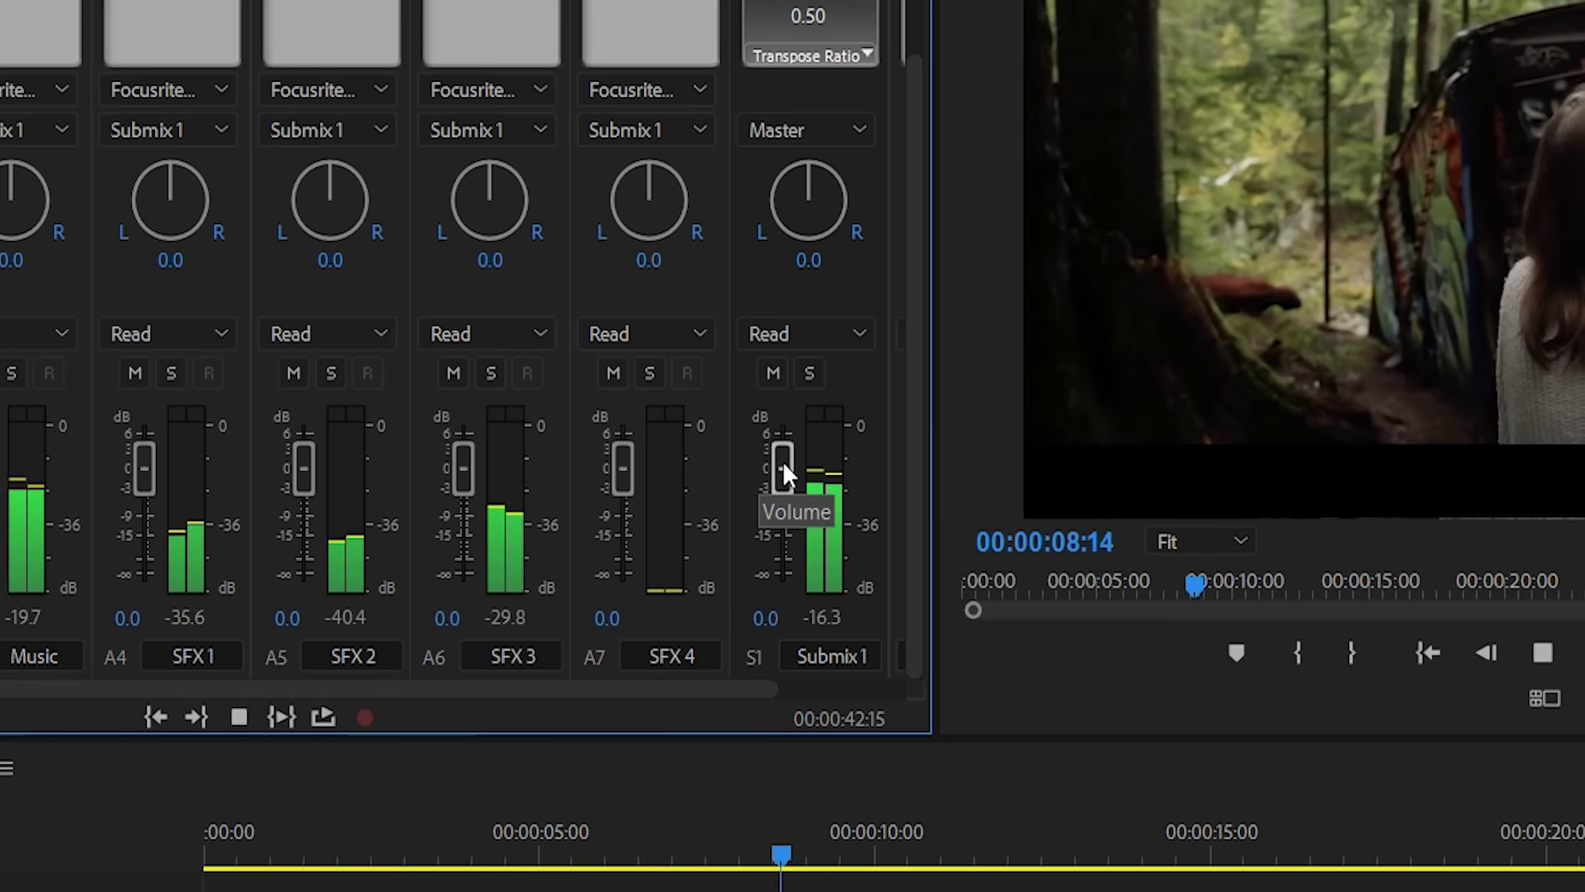
{"action": "mouse_move", "coordinate": [783, 462]}
{"action": "left_mouse_down"}
{"action": "mouse_move", "coordinate": [794, 584]}
{"action": "mouse_move", "coordinate": [781, 359]}
{"action": "left_mouse_up"}
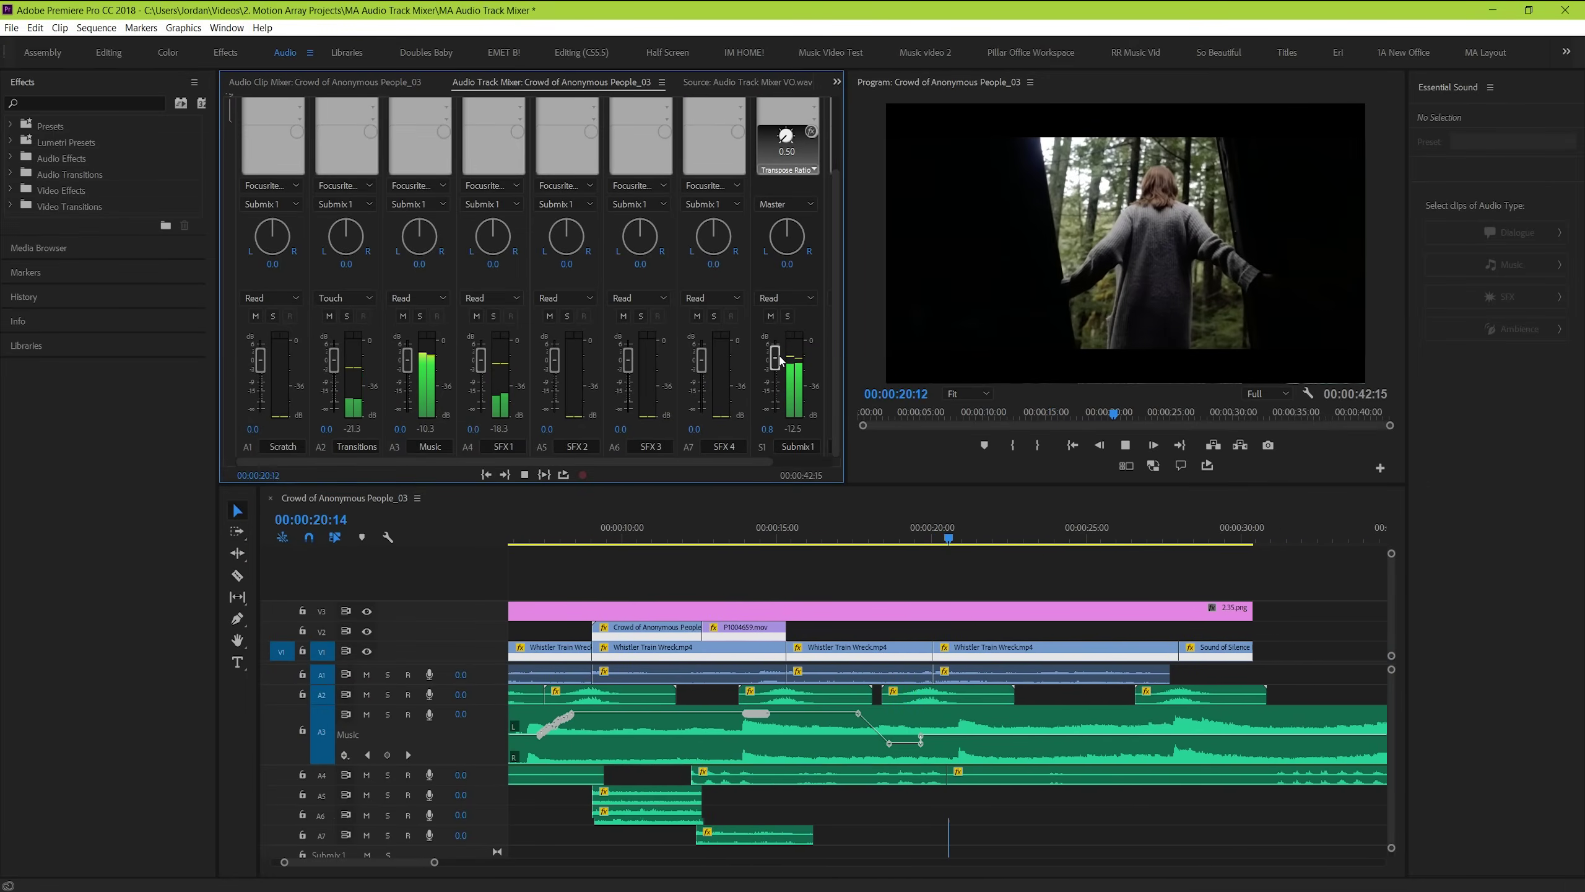
- Stop playback and set the Music track (A3) to display its Volume keyframes
{"action": "left_click", "coordinate": [524, 474]}
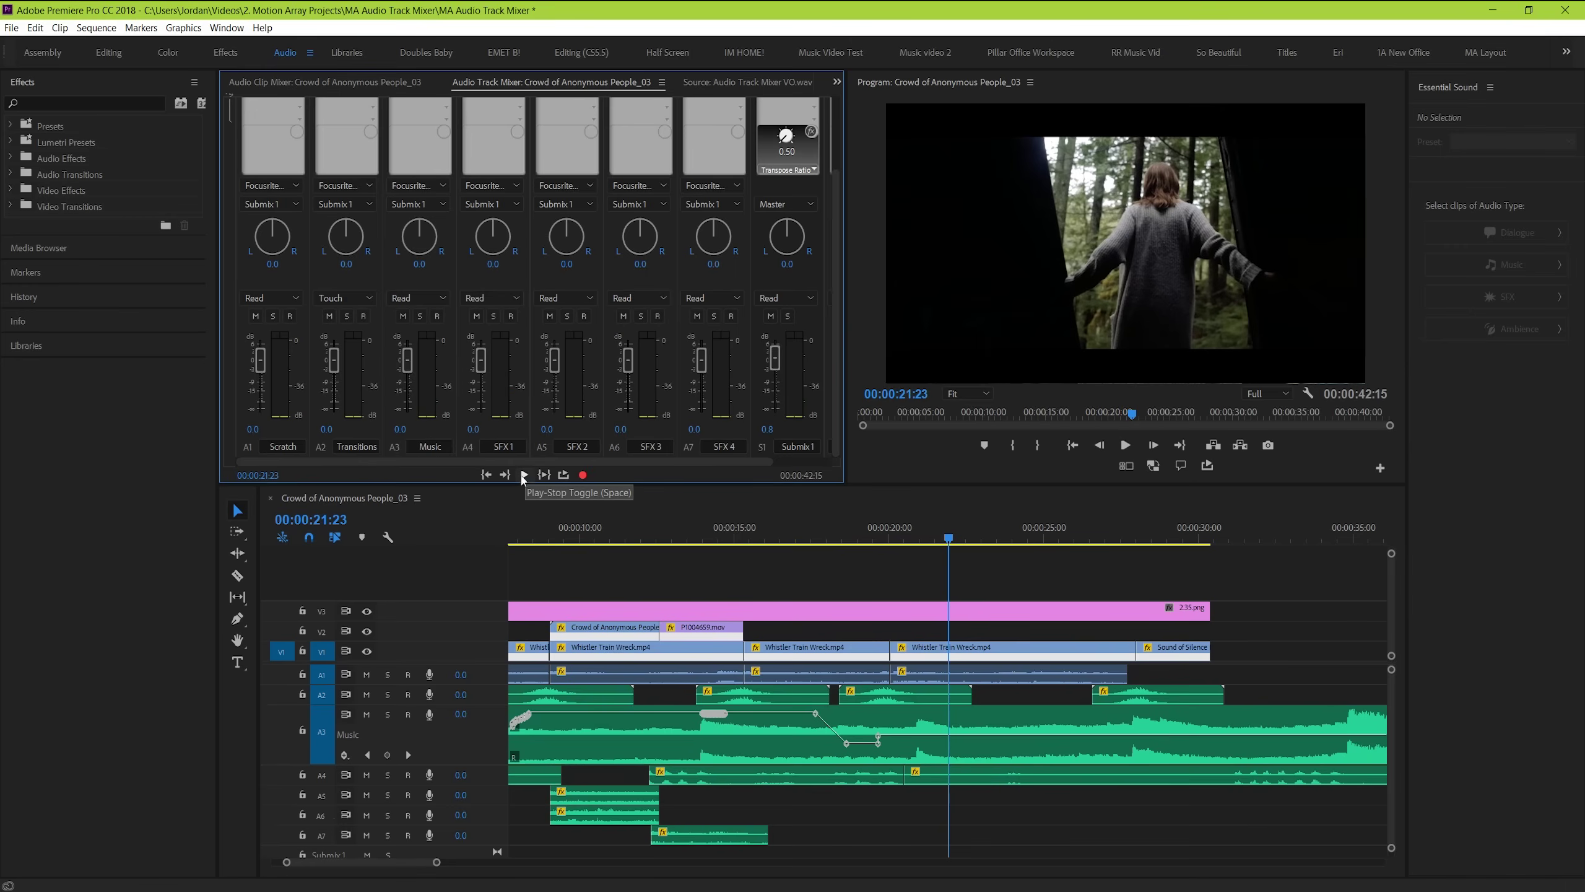
{"action": "left_click_drag", "start_coordinate": [335, 866], "coordinate": [310, 862]}
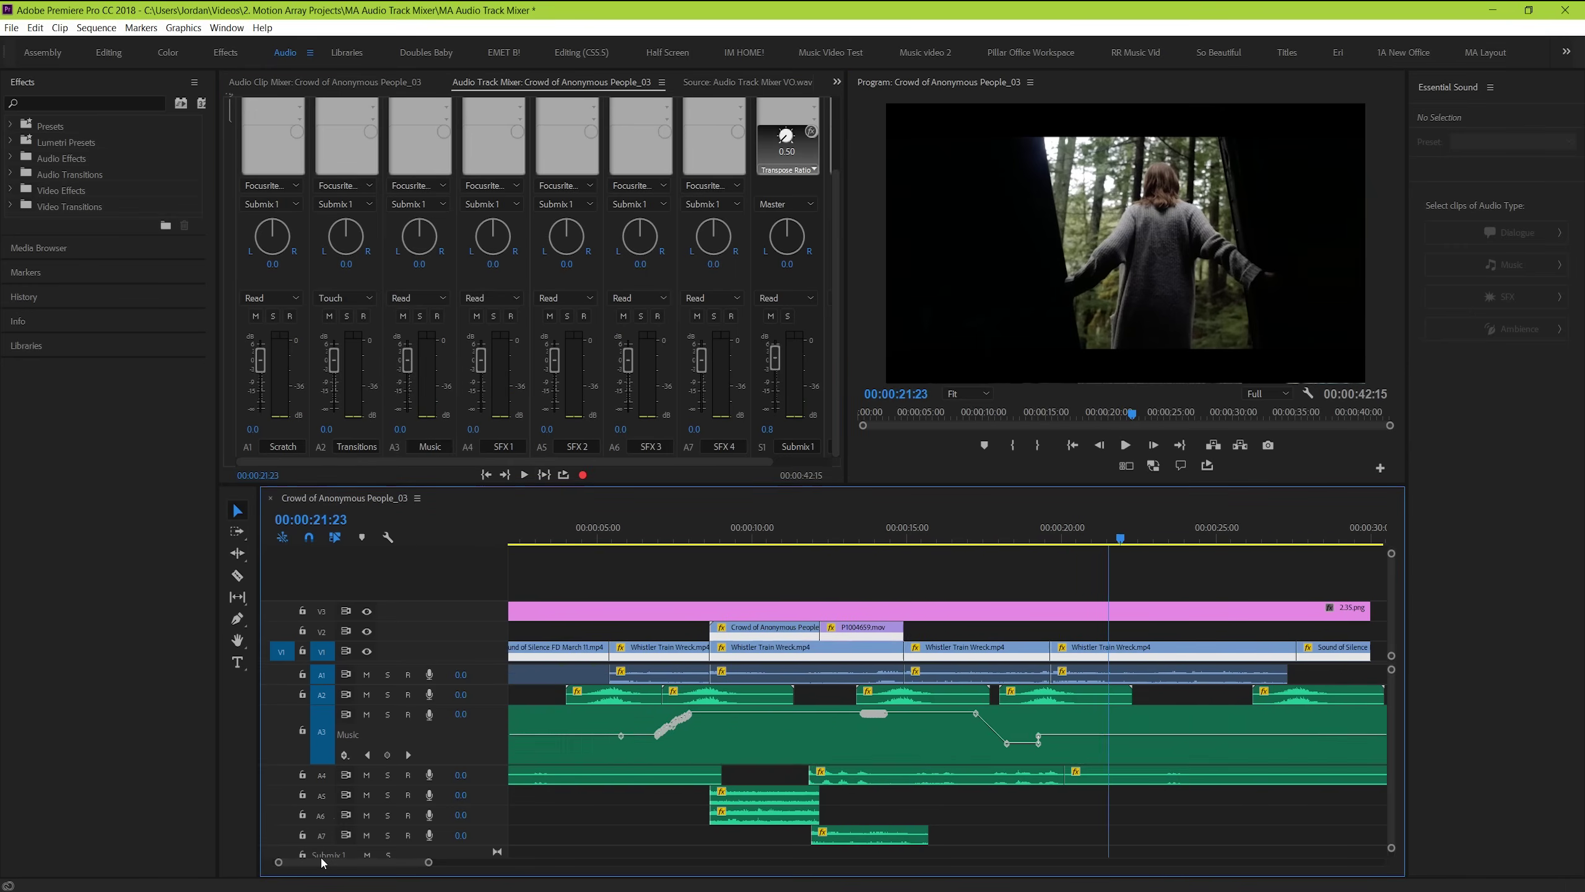
{"action": "left_click", "coordinate": [344, 755]}
{"action": "mouse_move", "coordinate": [406, 783]}
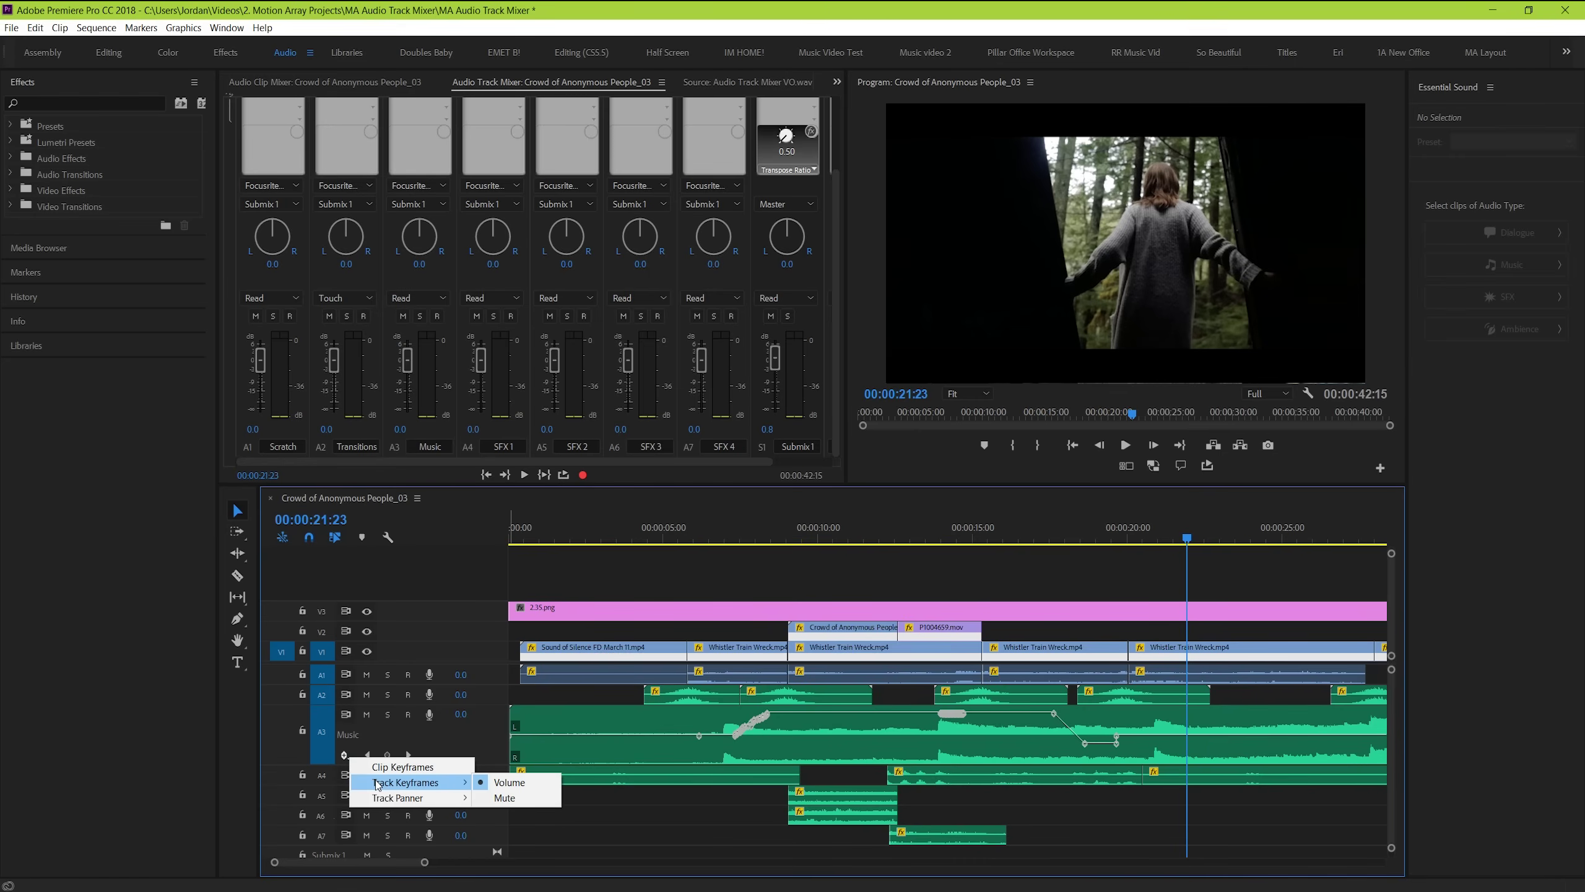
{"action": "left_click", "coordinate": [585, 754]}
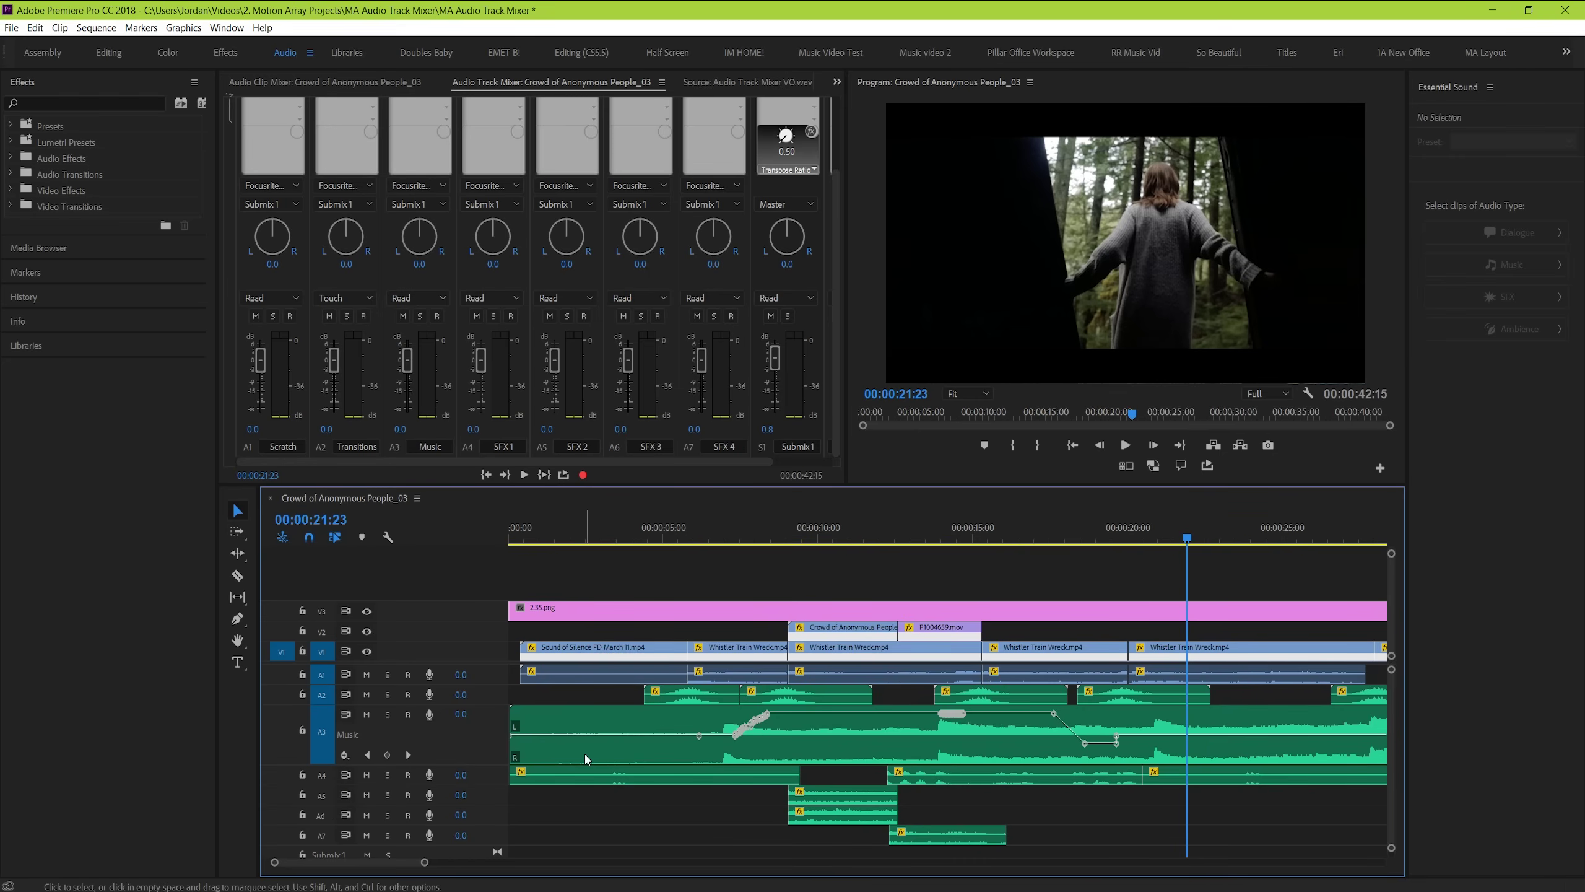
- Marquee-select all Music track volume keyframes with the Pen tool and delete them, playhead near three seconds
{"action": "left_click", "coordinate": [237, 620]}
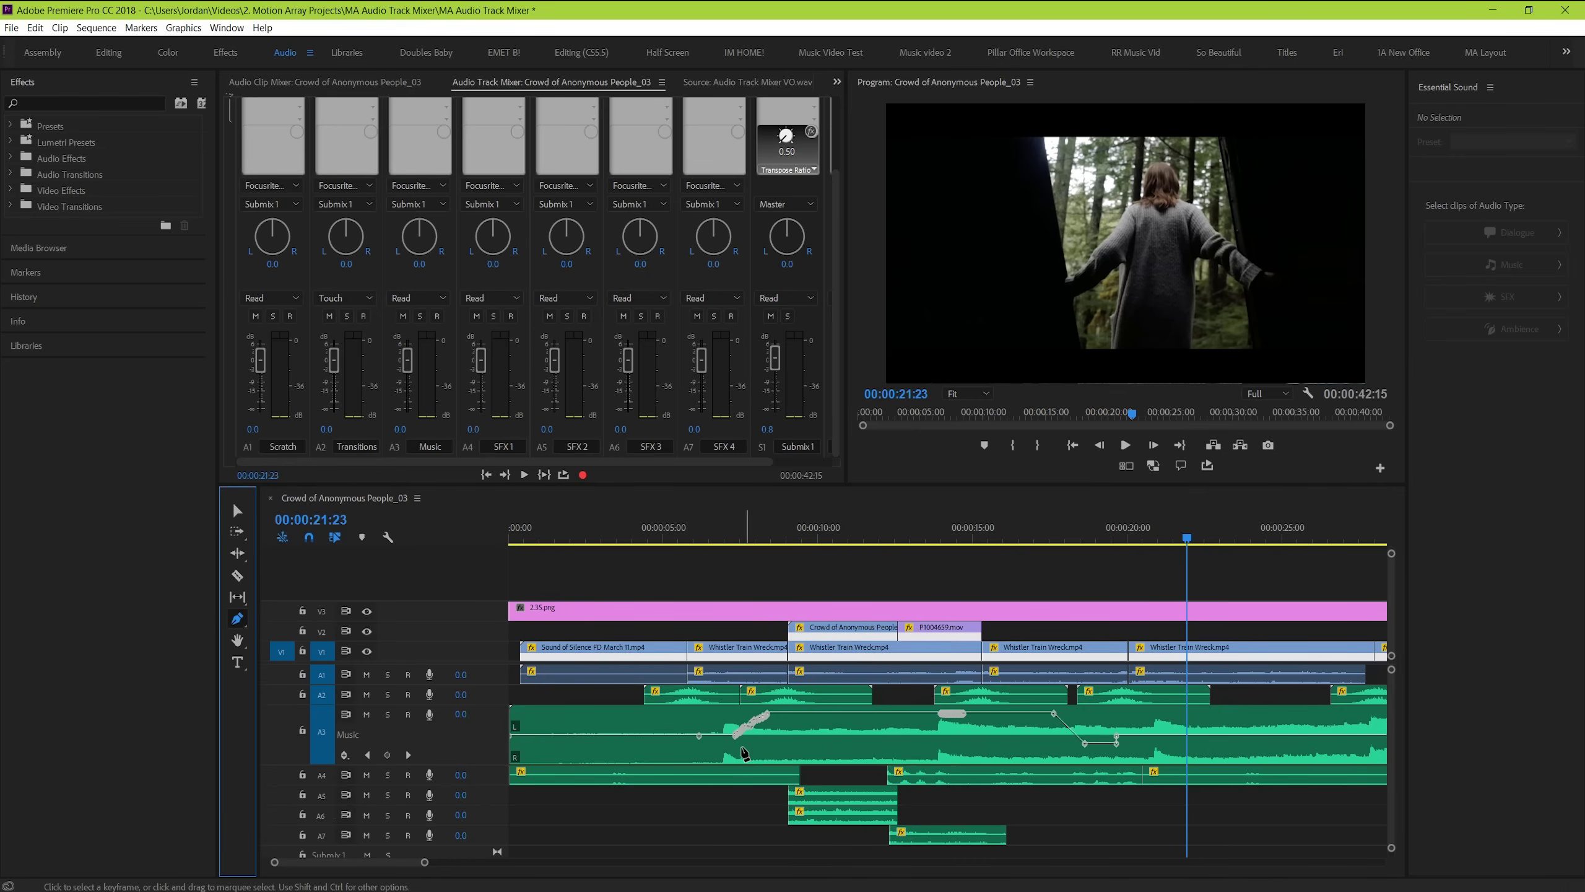
{"action": "mouse_move", "coordinate": [727, 754]}
{"action": "left_mouse_down"}
{"action": "mouse_move", "coordinate": [839, 706]}
{"action": "mouse_move", "coordinate": [1128, 709]}
{"action": "left_mouse_up"}
{"action": "key", "text": "Delete"}
{"action": "left_click", "coordinate": [630, 530]}
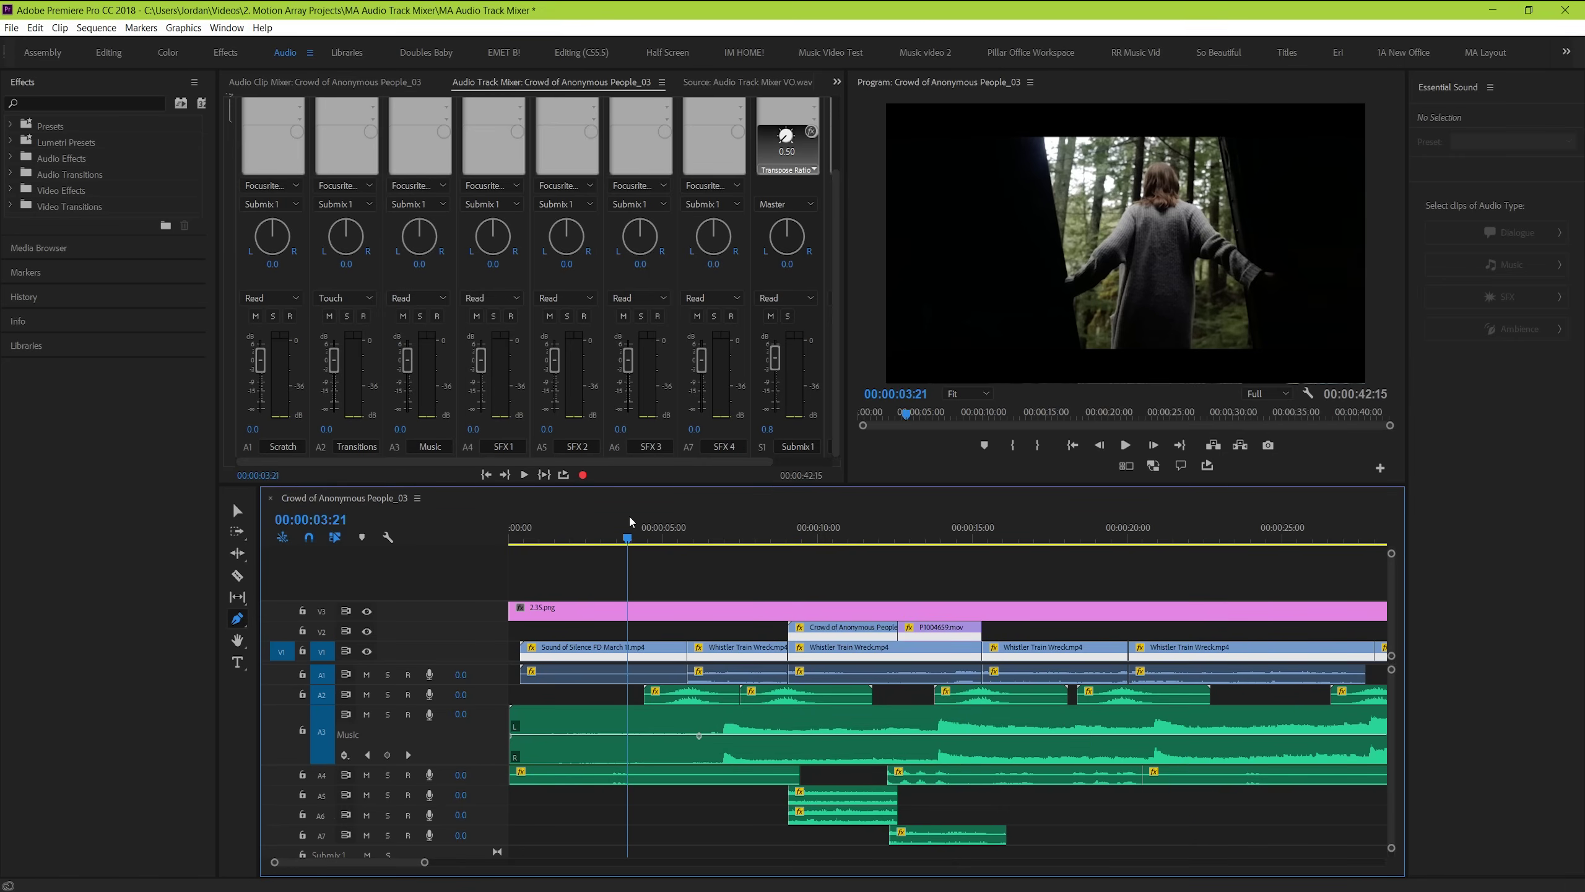
{"action": "scroll", "coordinate": [824, 186], "scroll_direction": "up", "scroll_amount": 2}
- Set the submix effect slot to None and play the sequence from about three seconds
{"action": "left_click", "coordinate": [812, 109]}
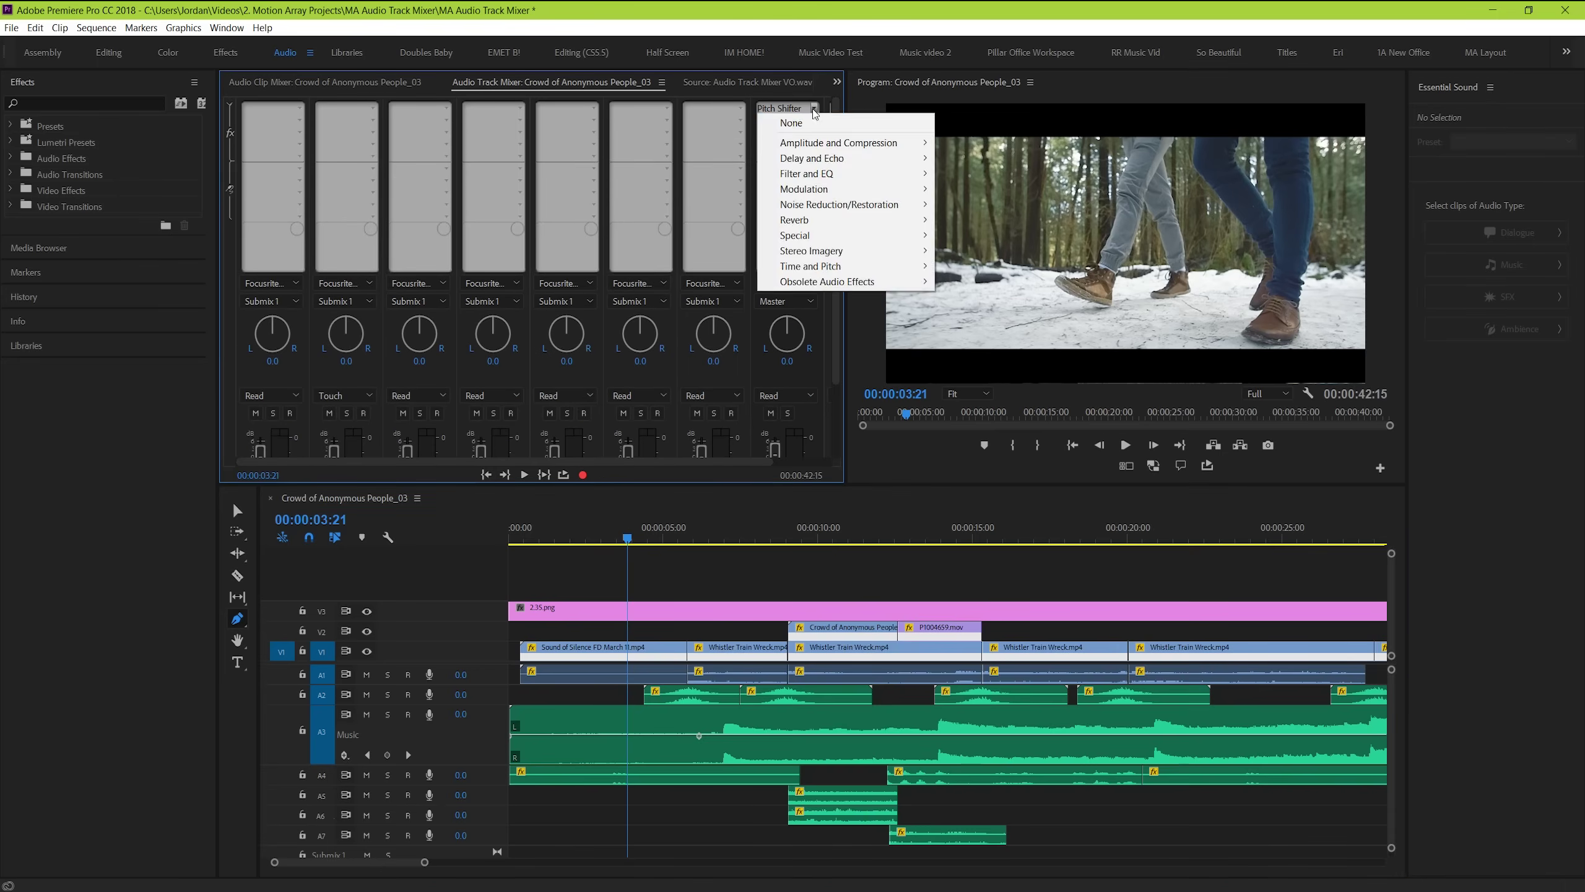
{"action": "key", "text": "space"}
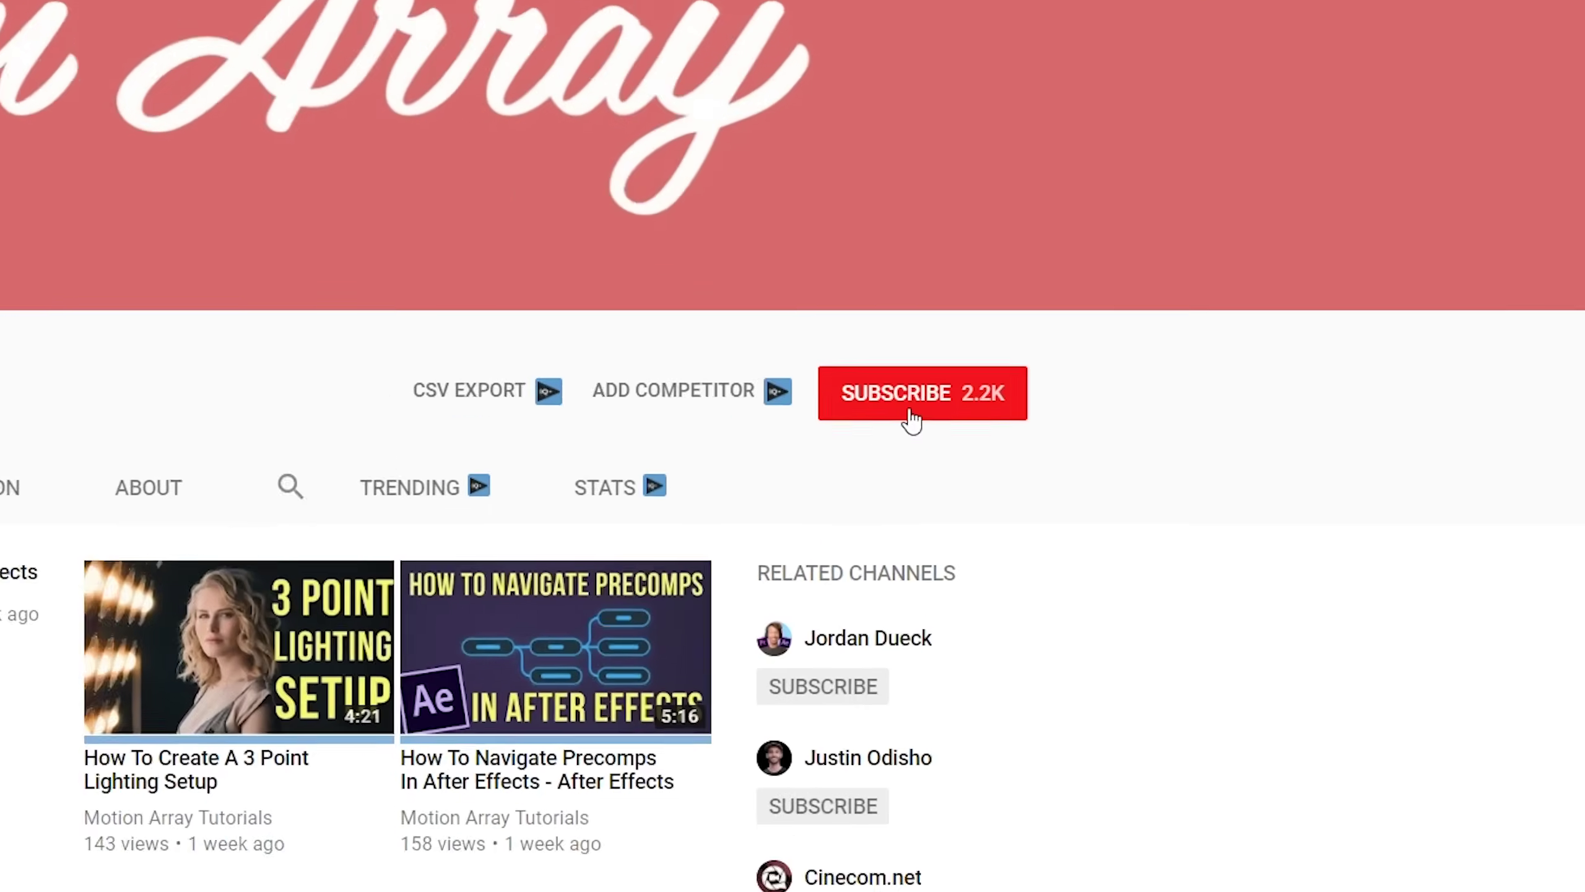
- Subscribe to Motion Array Tutorials and enable upload notifications with the bell
{"action": "left_click", "coordinate": [806, 437]}
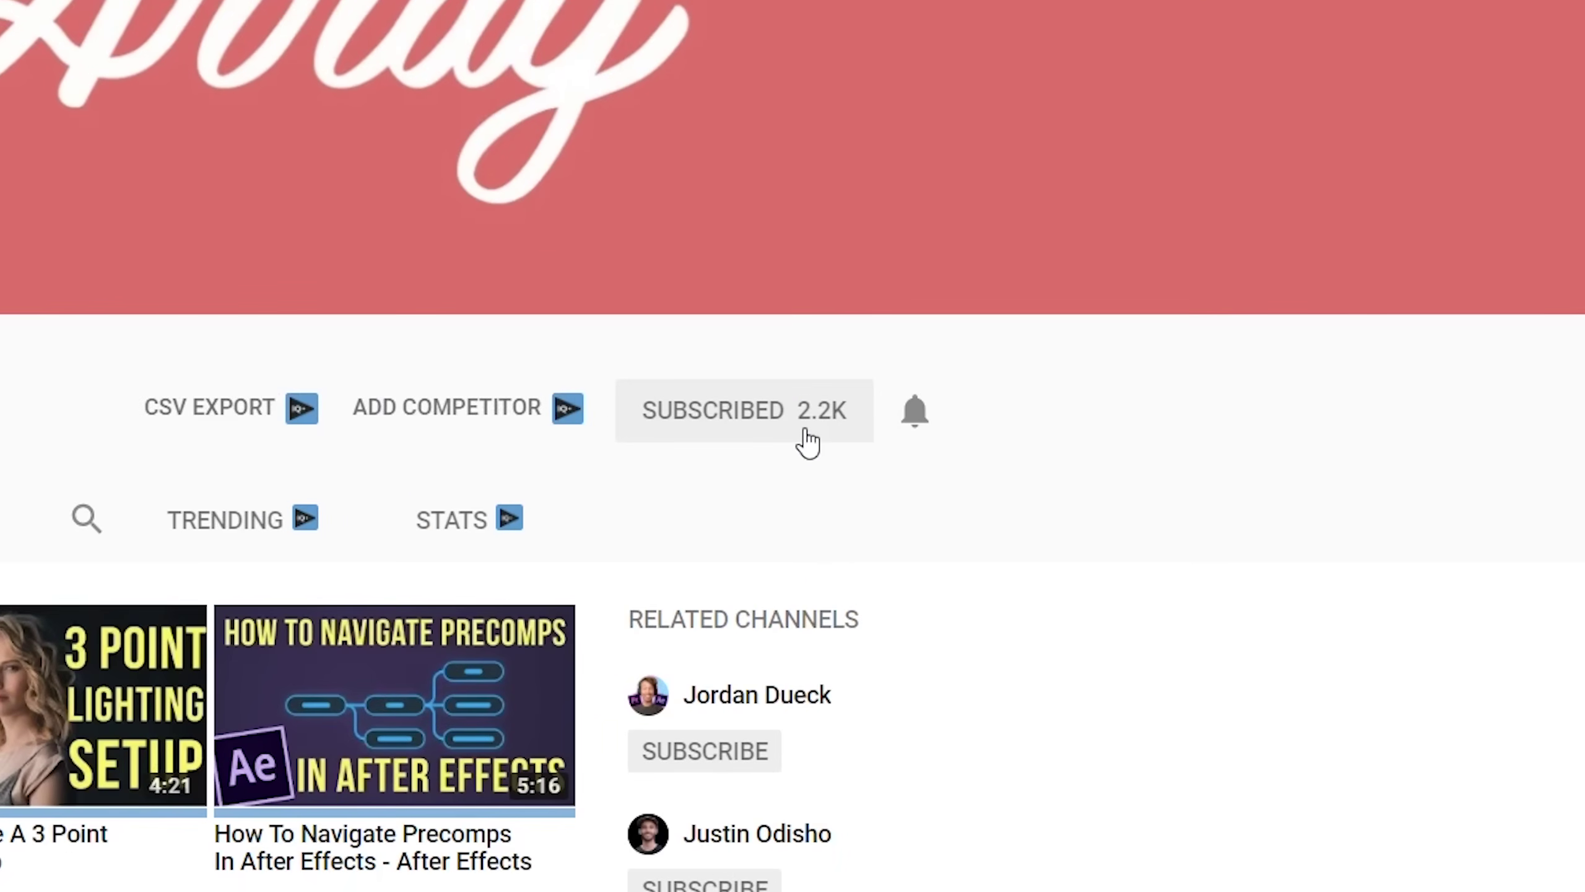
{"action": "left_click", "coordinate": [915, 412]}
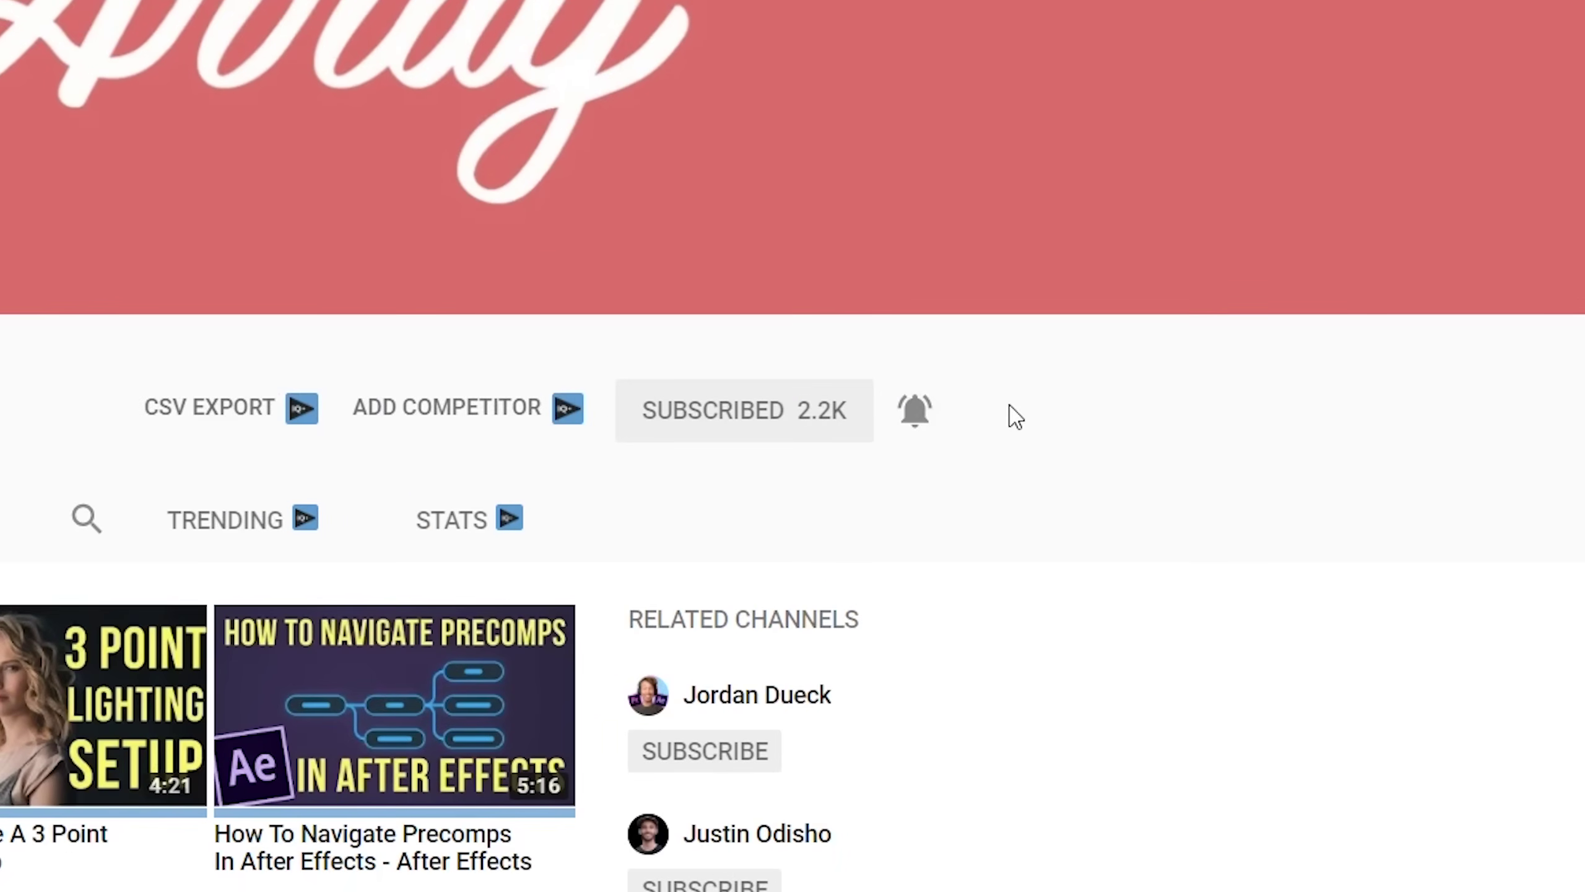